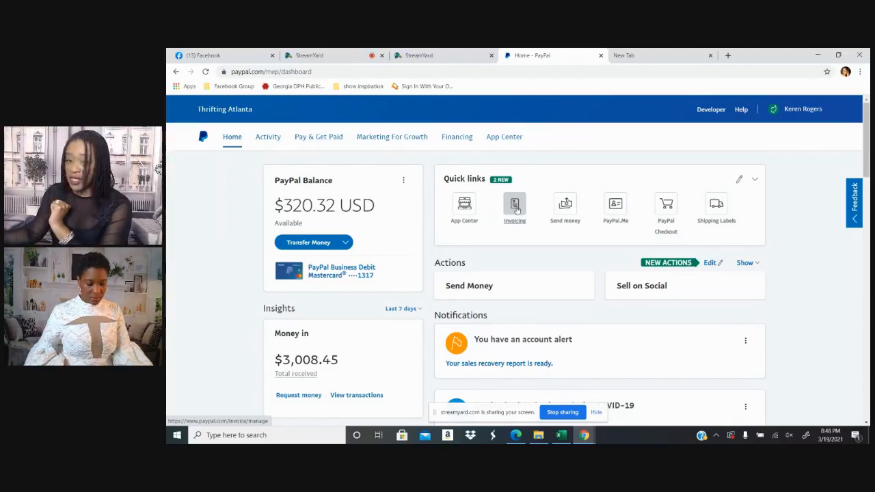
Open Invoicing by logging in with the prefilled credentials and go to the list of saved items
click(516, 209)
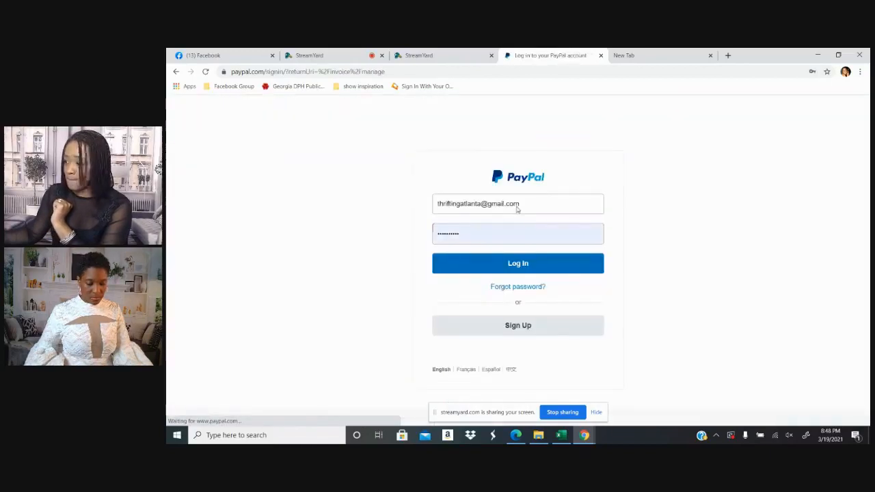
click(518, 262)
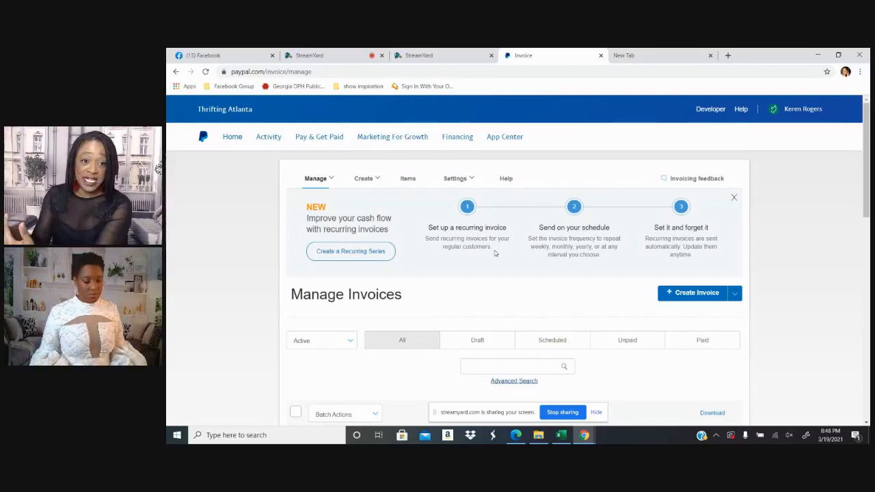
click(315, 179)
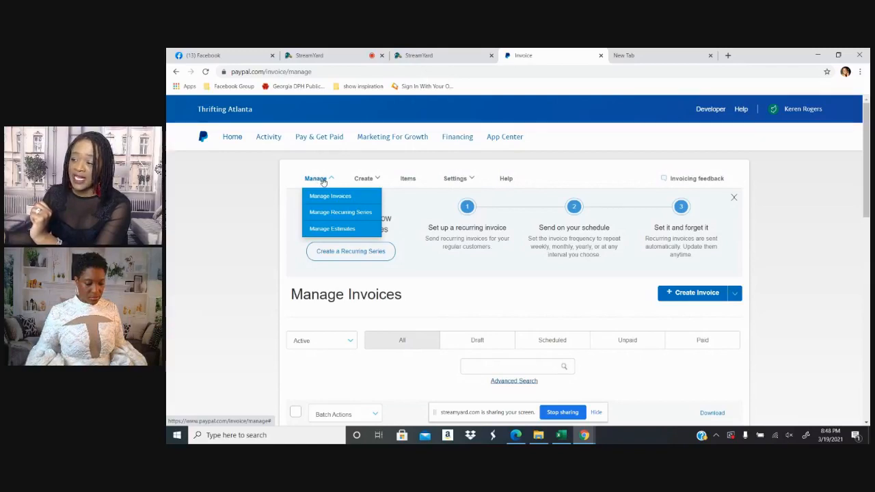
click(367, 181)
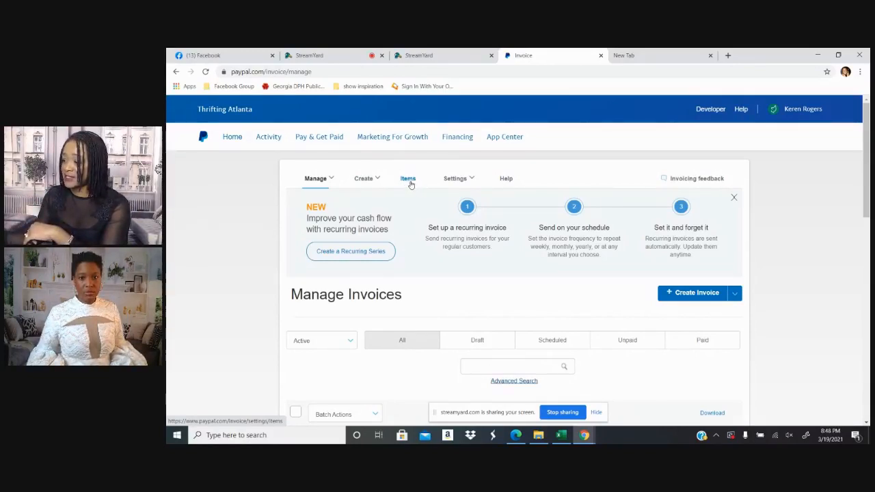
click(410, 182)
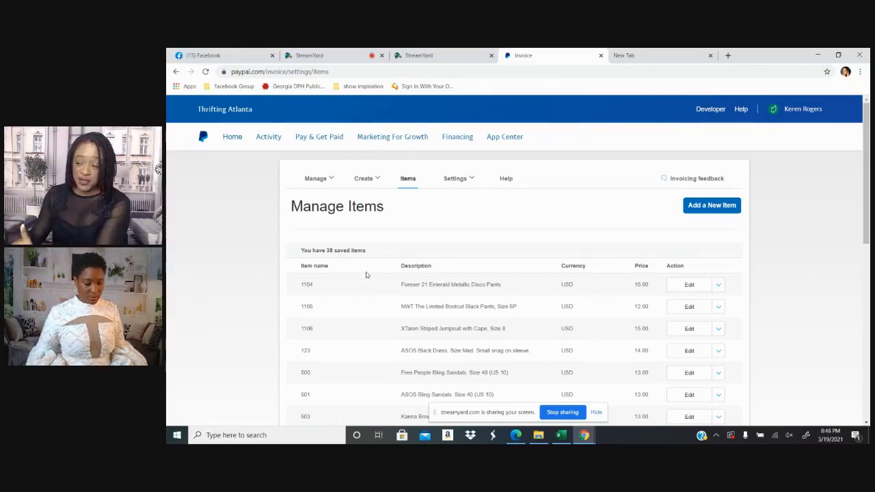
Review the names, descriptions and prices of the saved invoice items throughout the list
scroll(365, 274, down, 1)
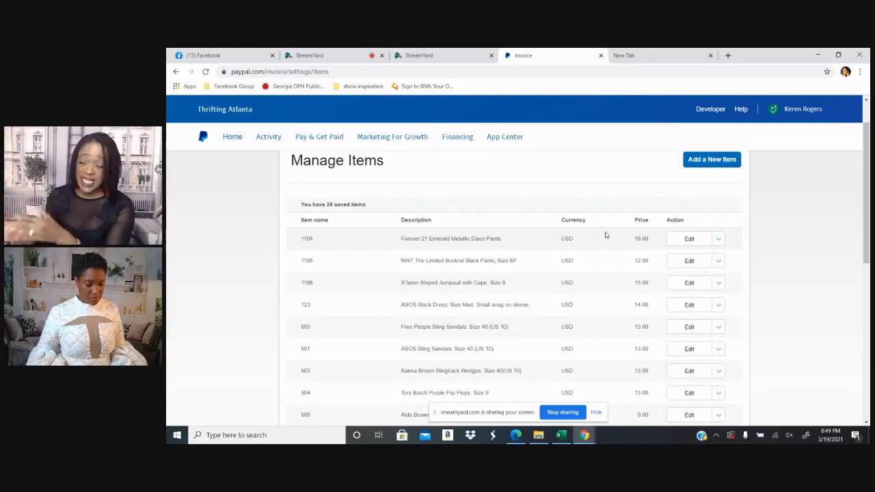
drag(302, 243, 645, 368)
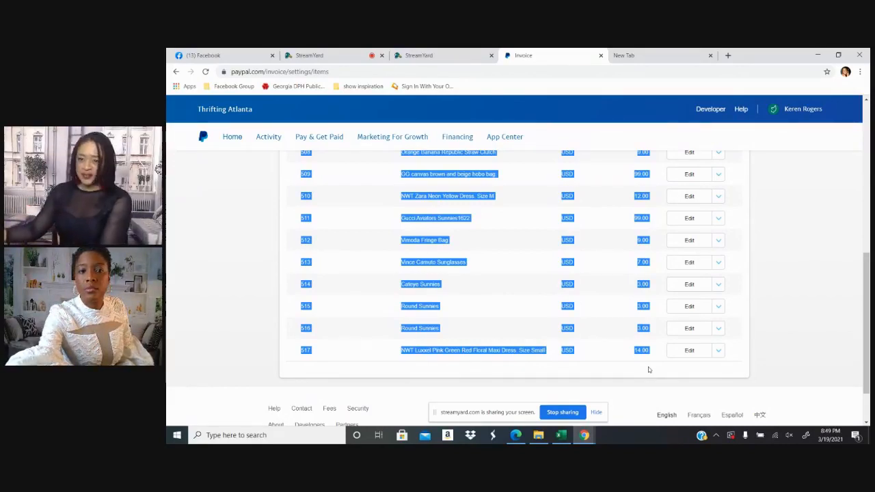
click(781, 337)
scroll(782, 336, up, 4)
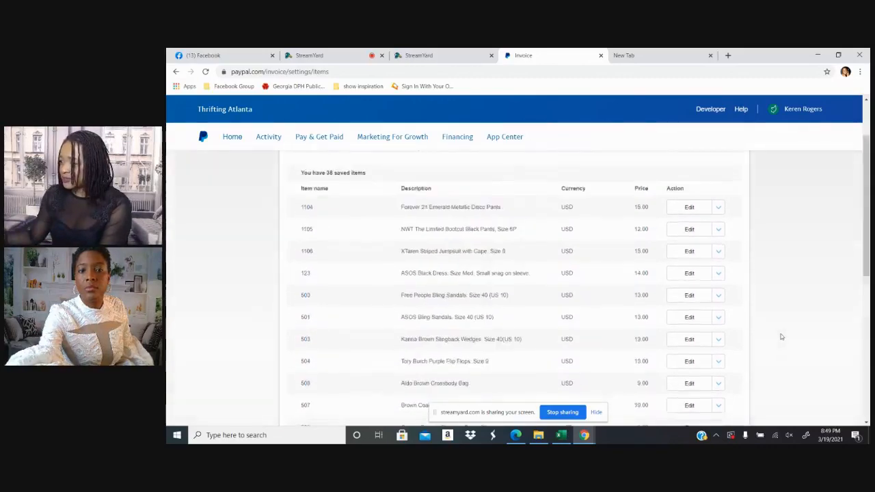
scroll(782, 337, up, 2)
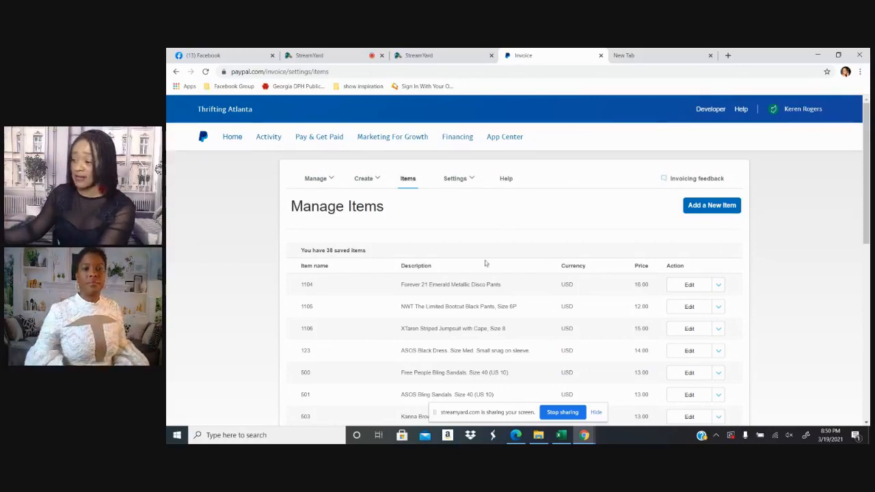
drag(299, 289, 661, 406)
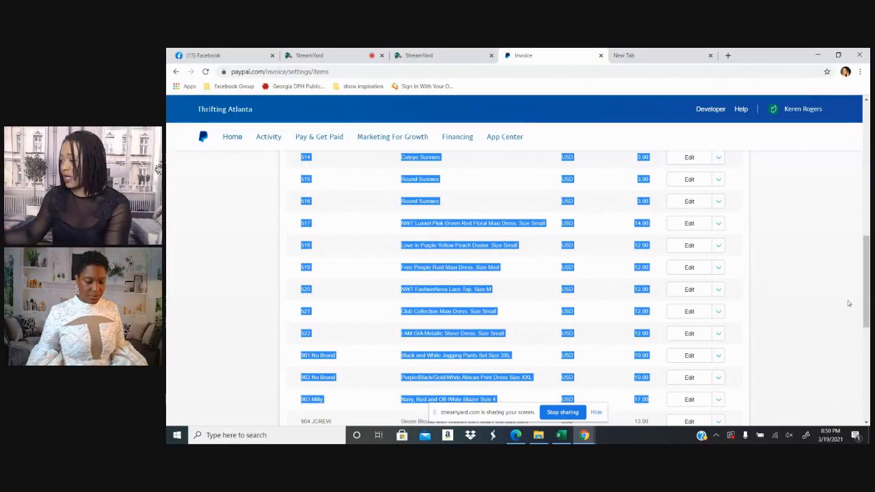
click(807, 315)
scroll(672, 303, up, 8)
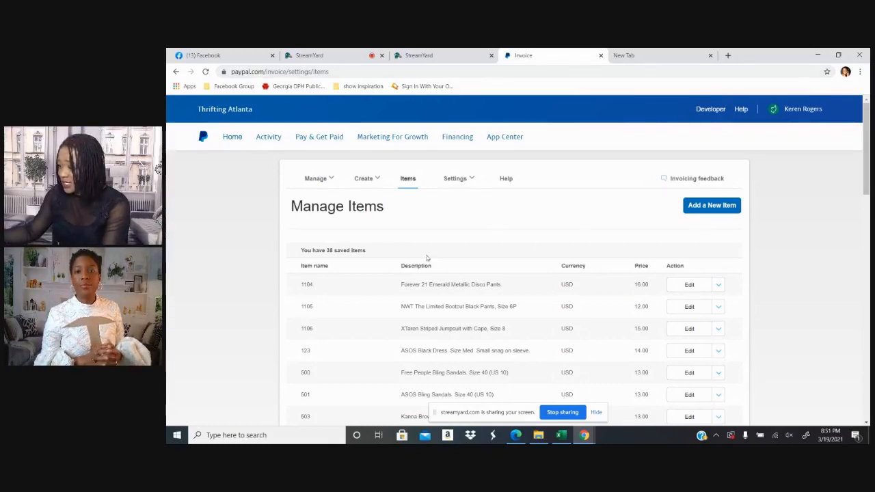
Set the price of saved item 1104 to 10.00 and save the changes
click(690, 285)
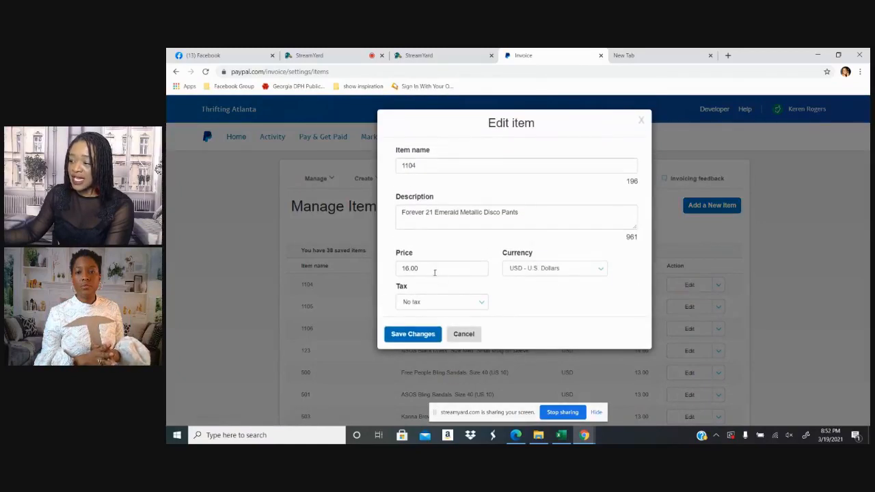
drag(434, 270, 375, 272)
text(10)
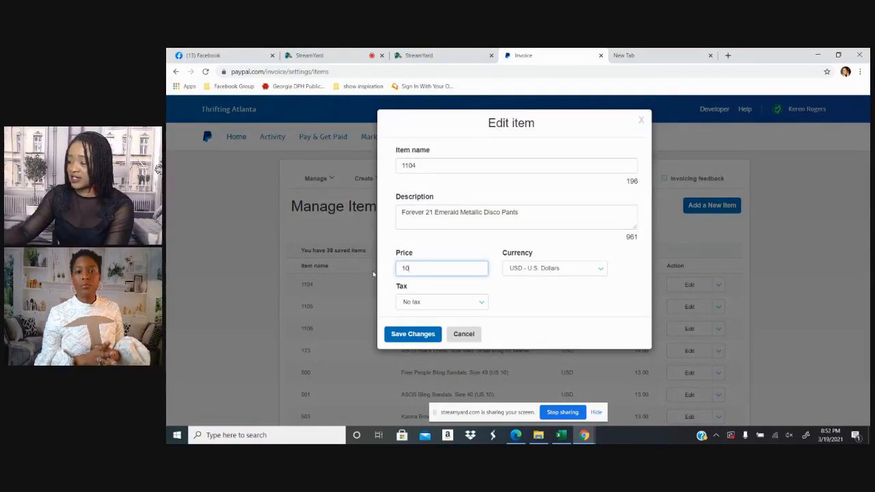
text(.00)
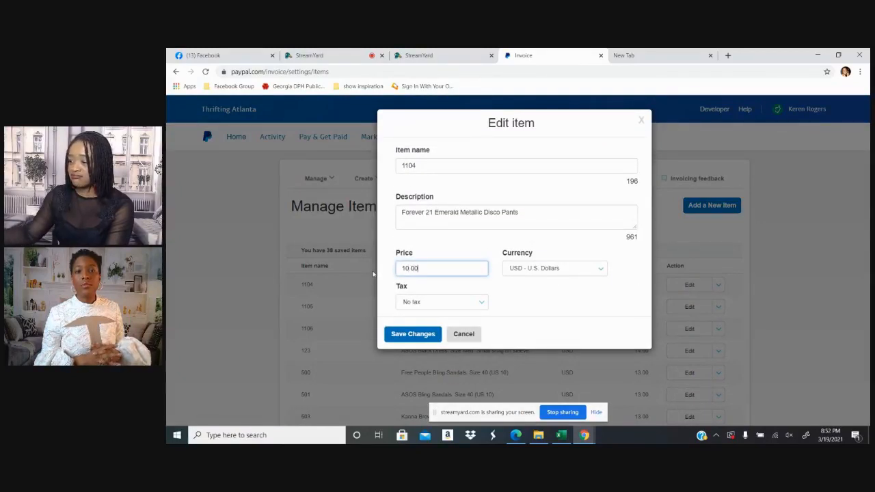
click(409, 334)
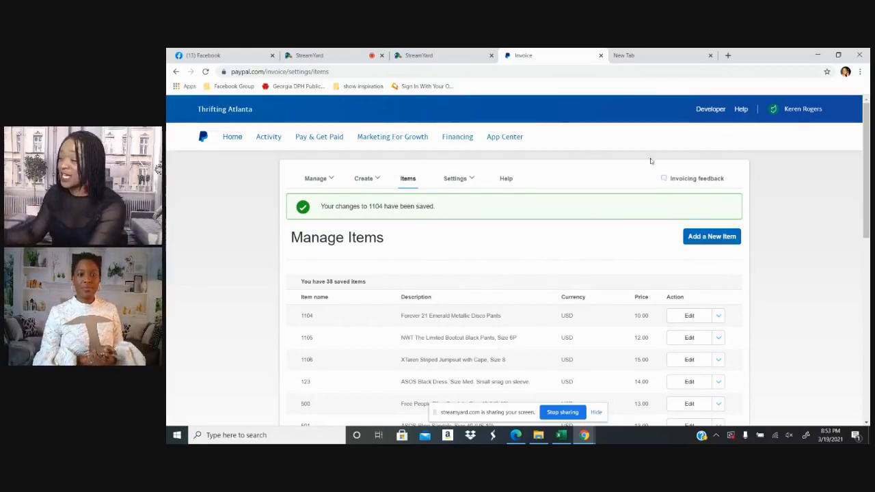
Start a new saved item and name it 1201
click(708, 238)
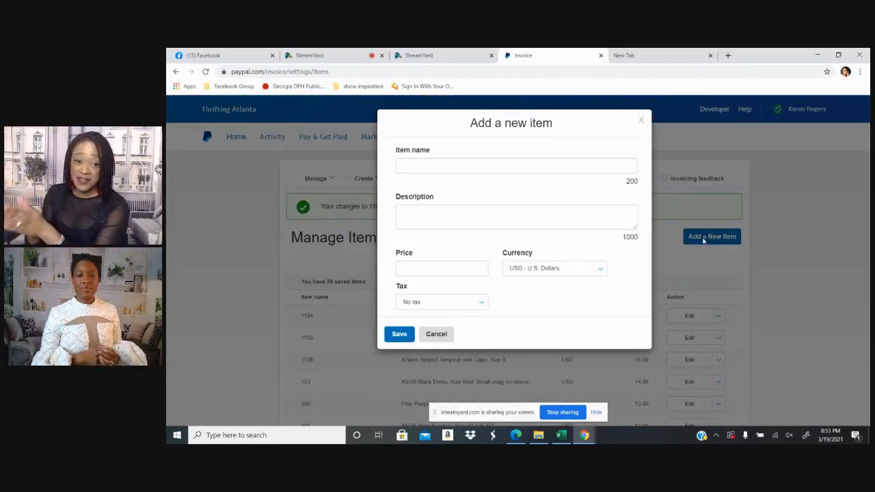
click(457, 168)
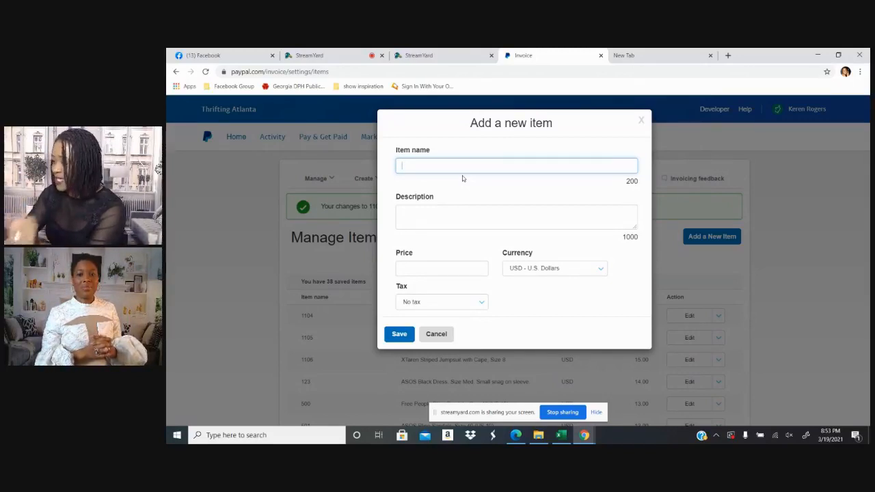
text(120)
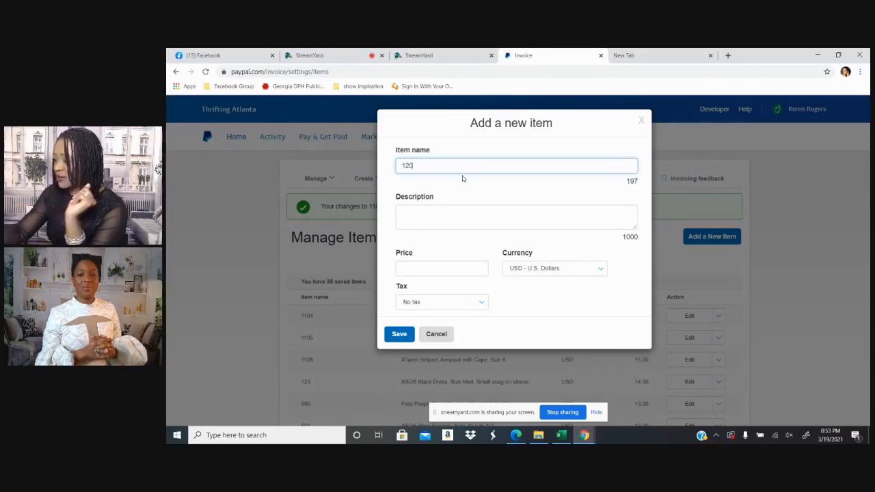
text(1)
Describe the new item as "Black Lace Dress. Size Med. Has a small hole on the hem."
click(439, 217)
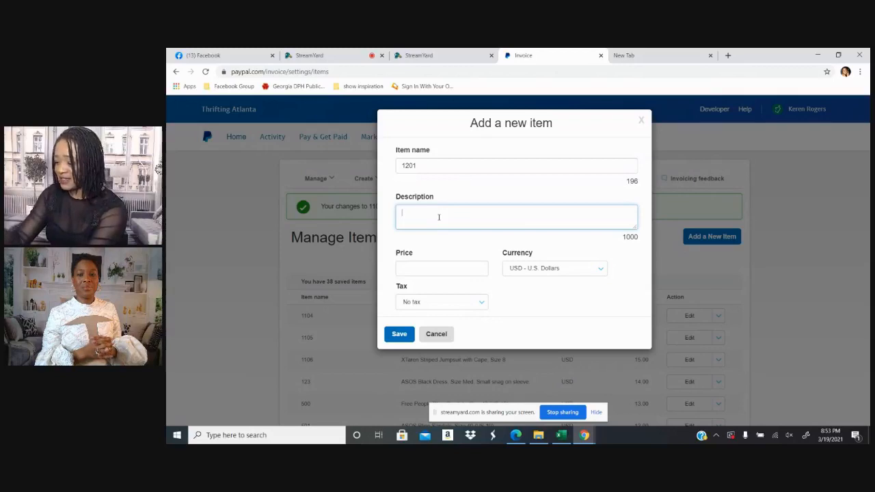
text(Black )
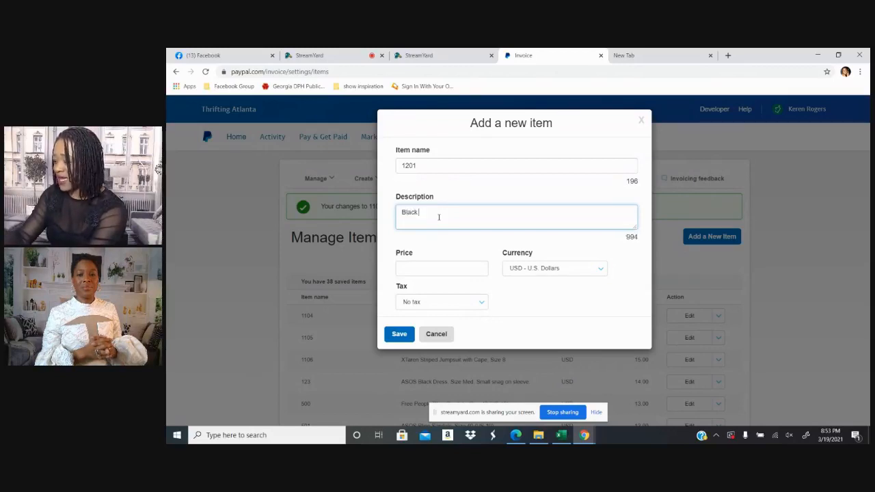
text(Lace Dres)
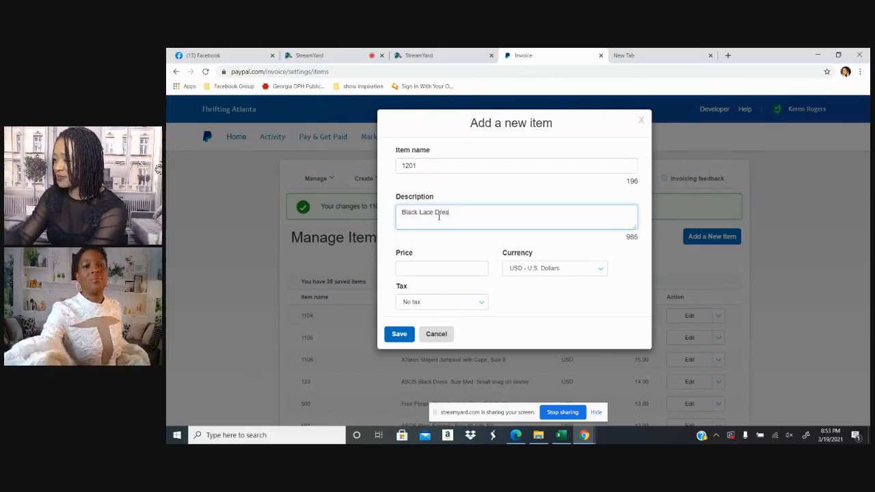
text(s. Size )
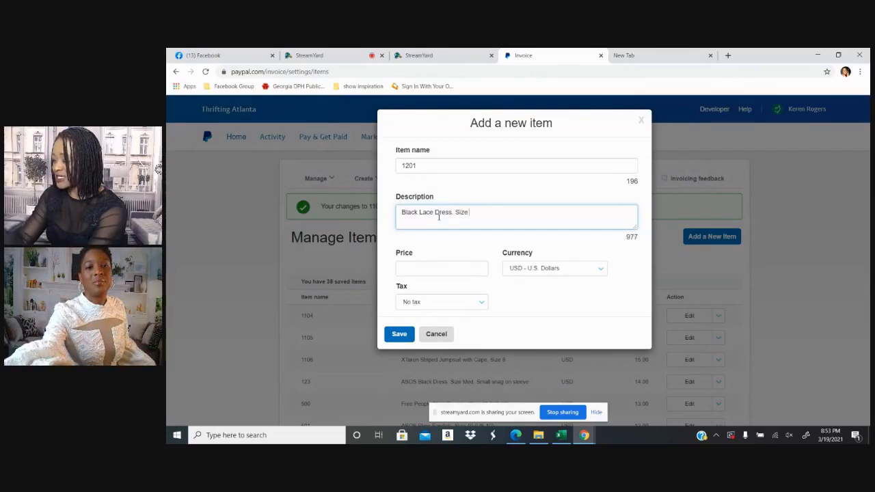
text(Med. )
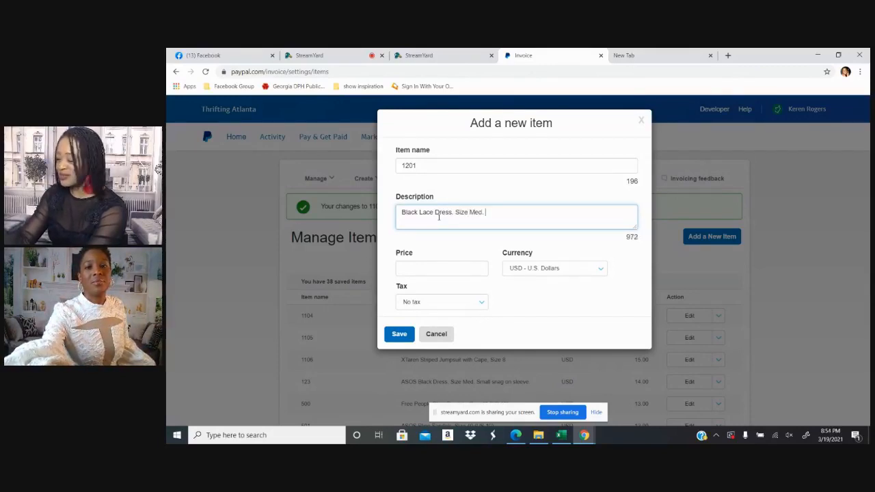
text(Has a small)
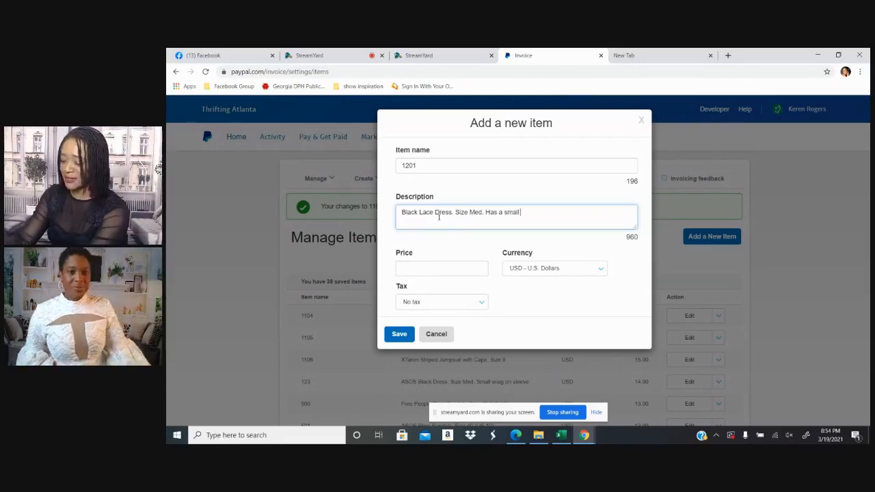
text( hole)
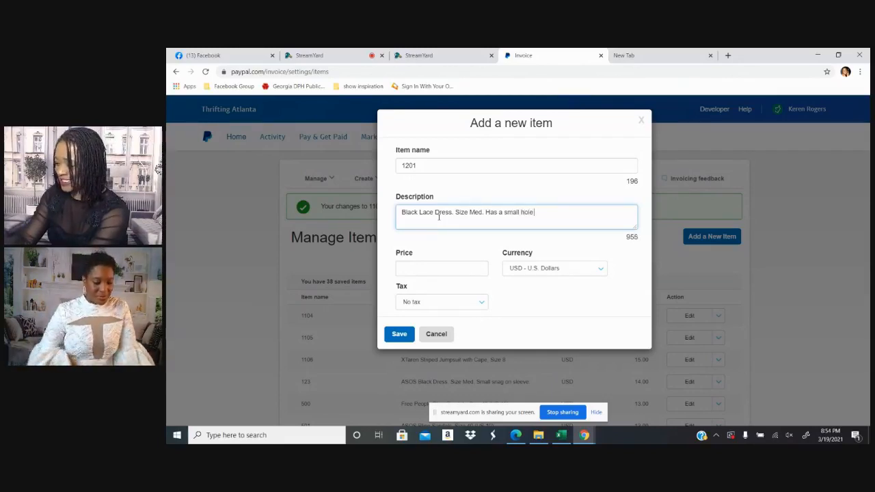
text( on the)
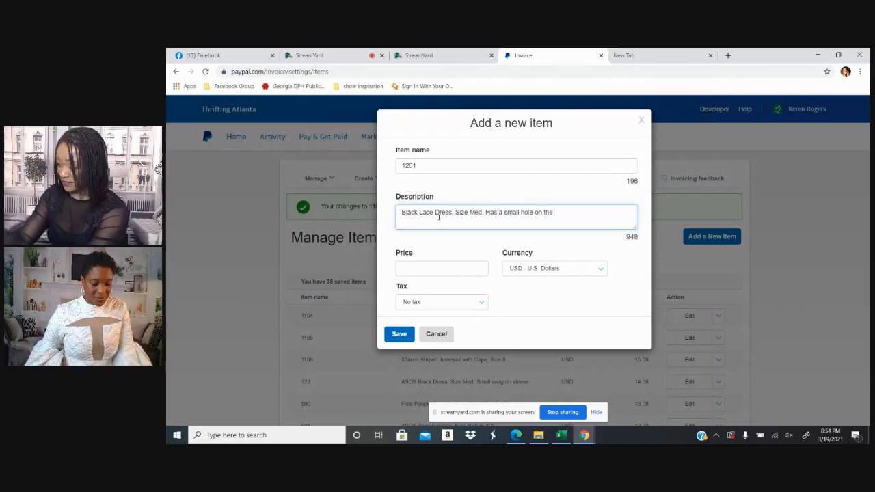
text( hem.)
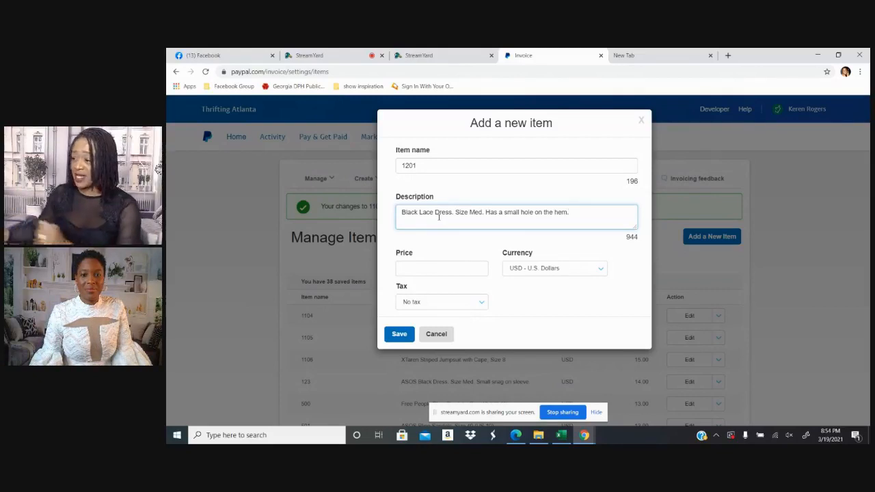
Set the new item's price to 10.00 and save the item
click(454, 268)
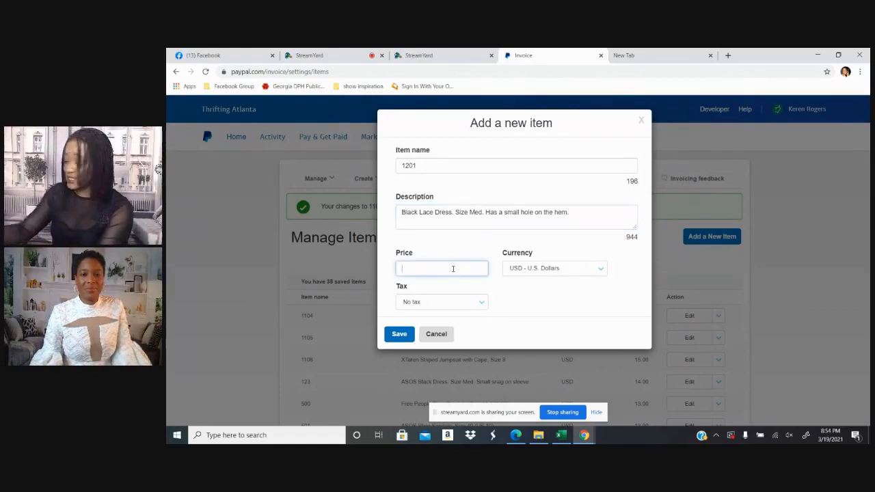
text(10)
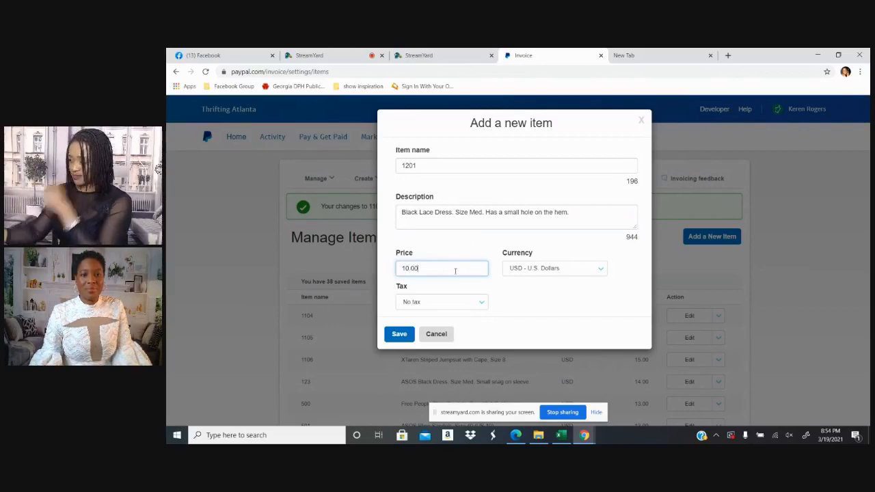
click(400, 335)
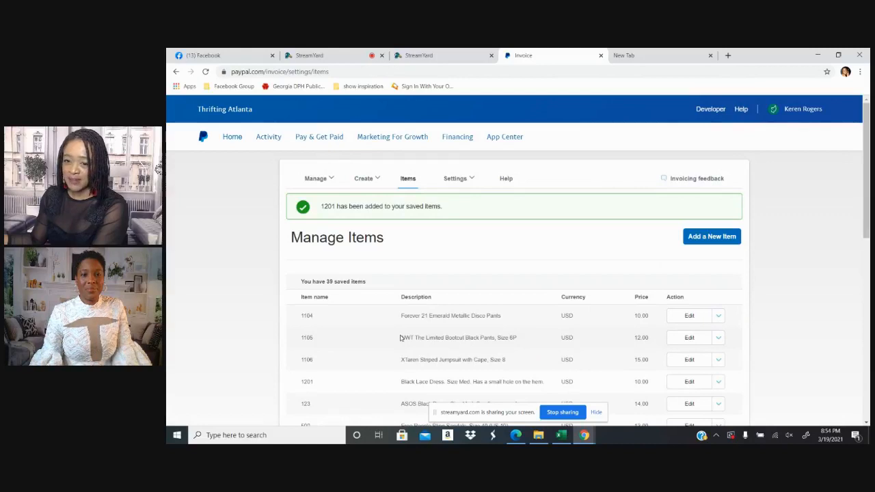
Check the entry for item 1201 in the saved items list and start a new invoice
scroll(363, 322, down, 2)
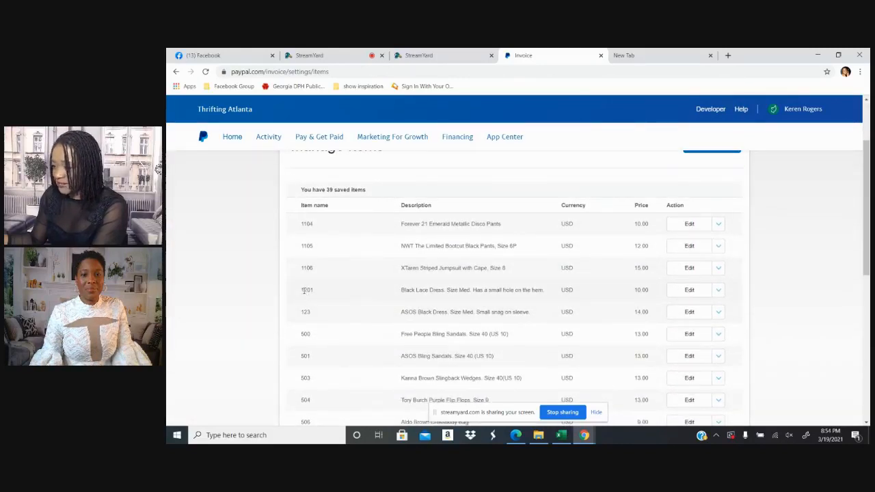
drag(302, 290, 663, 294)
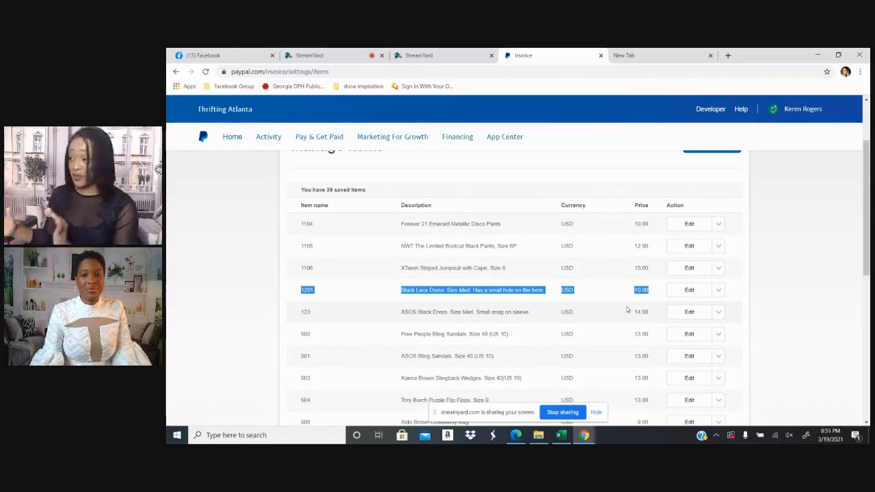
scroll(525, 185, up, 3)
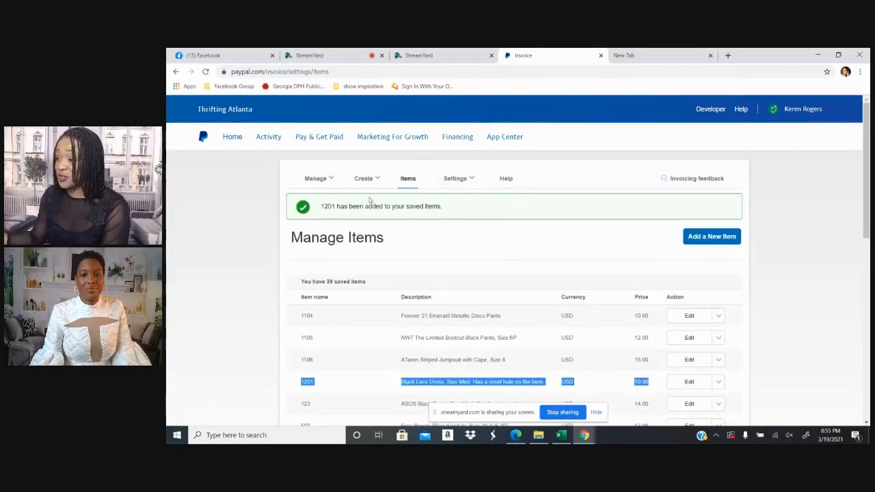
mouse_move(377, 181)
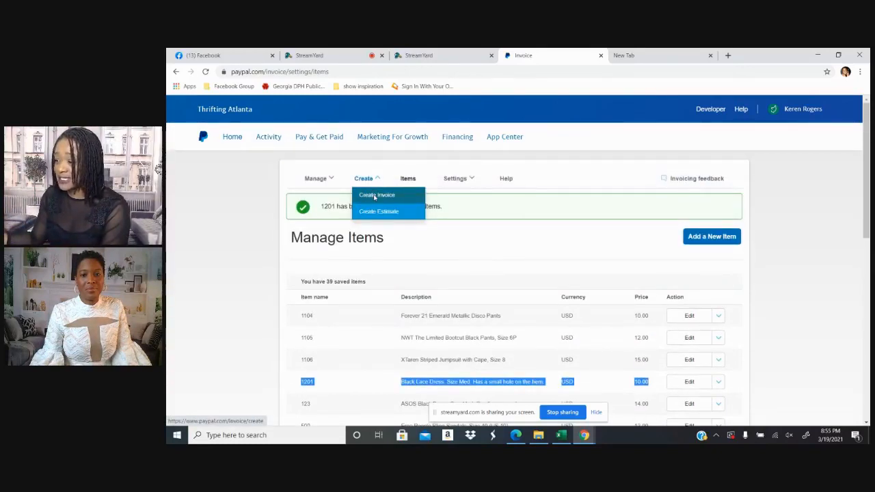
click(385, 198)
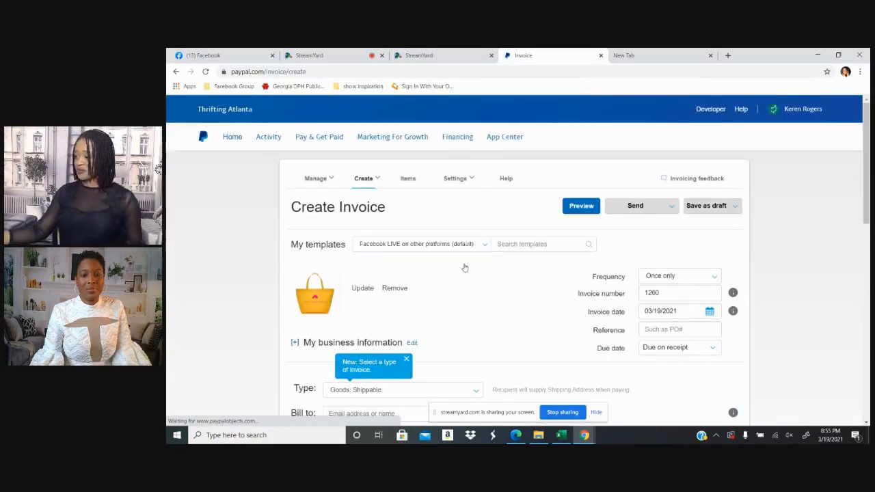
Bill the invoice to the existing customer by looking up the customer's e-mail address and choosing the saved contact
scroll(464, 268, down, 2)
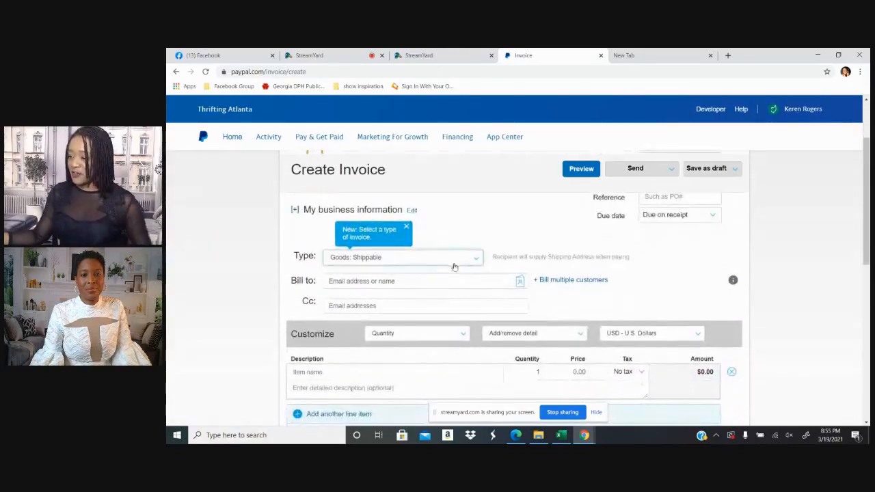
click(381, 281)
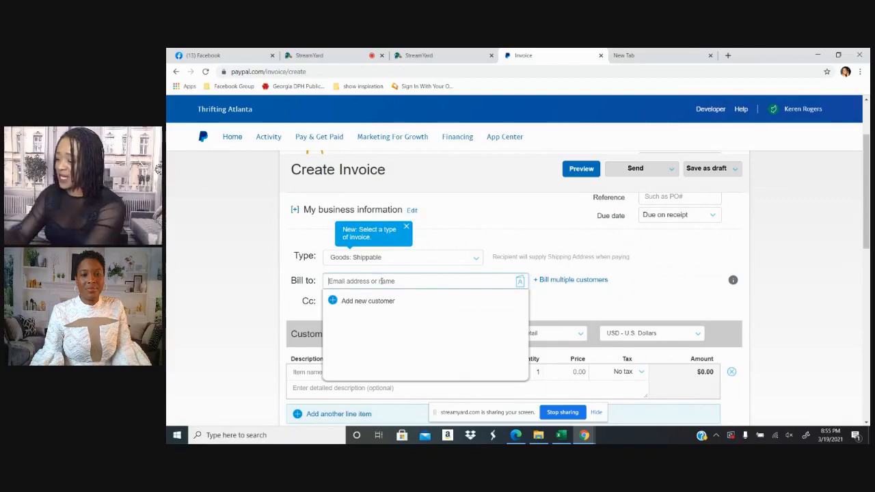
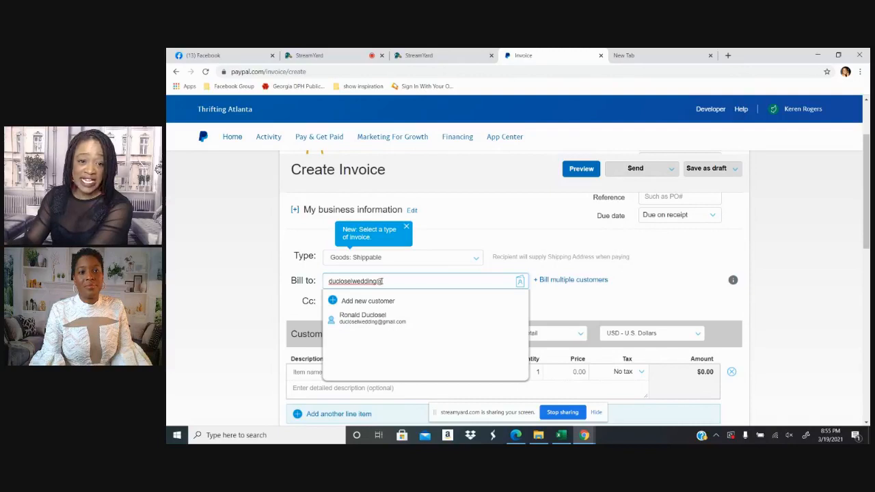
click(370, 324)
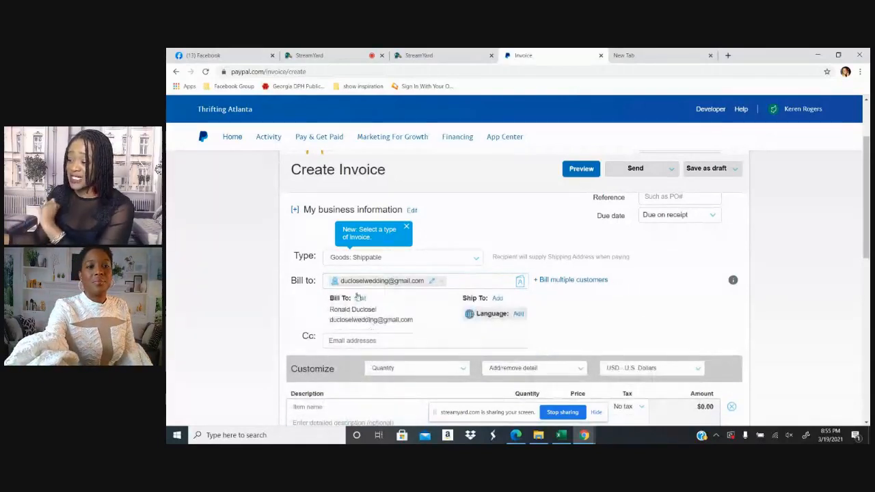
Add saved item 1201 as the invoice's first line item and highlight its description
scroll(412, 316, down, 1)
scroll(410, 313, down, 2)
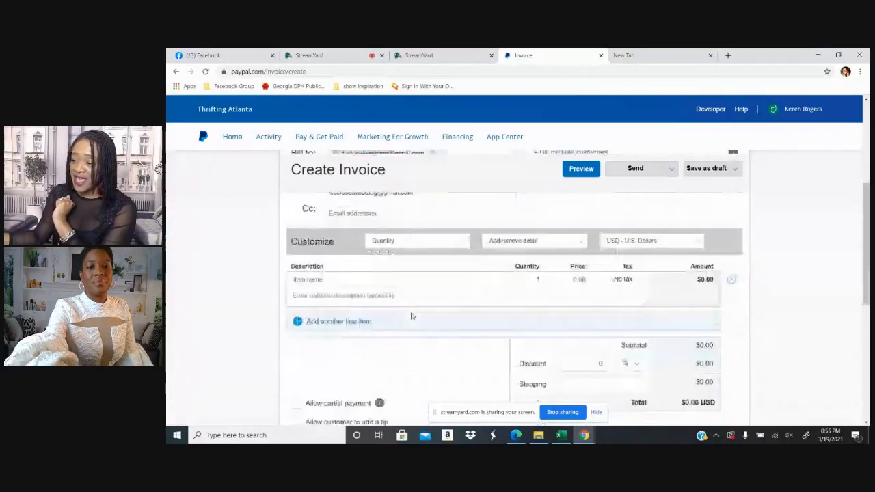
click(315, 269)
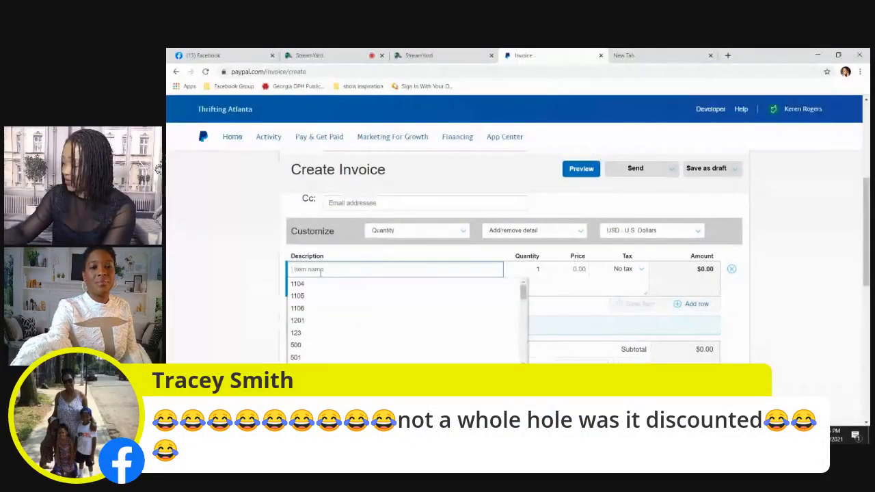
text(1201)
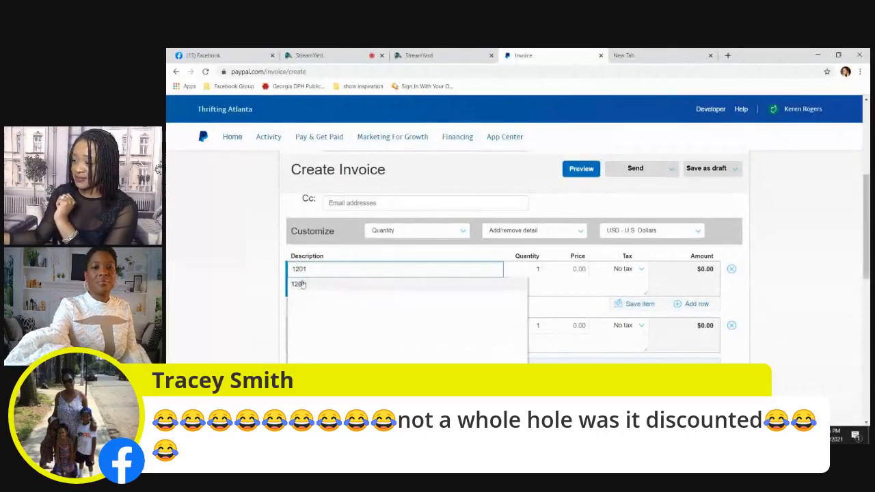
click(301, 283)
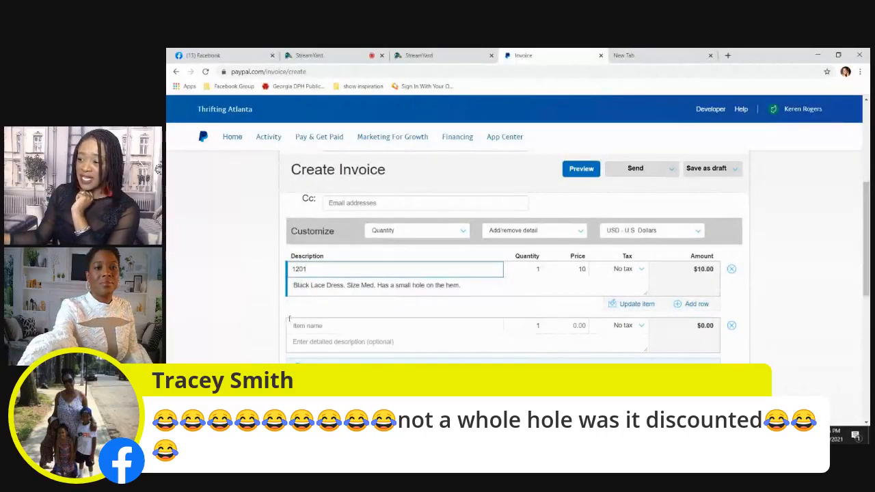
drag(293, 285, 466, 286)
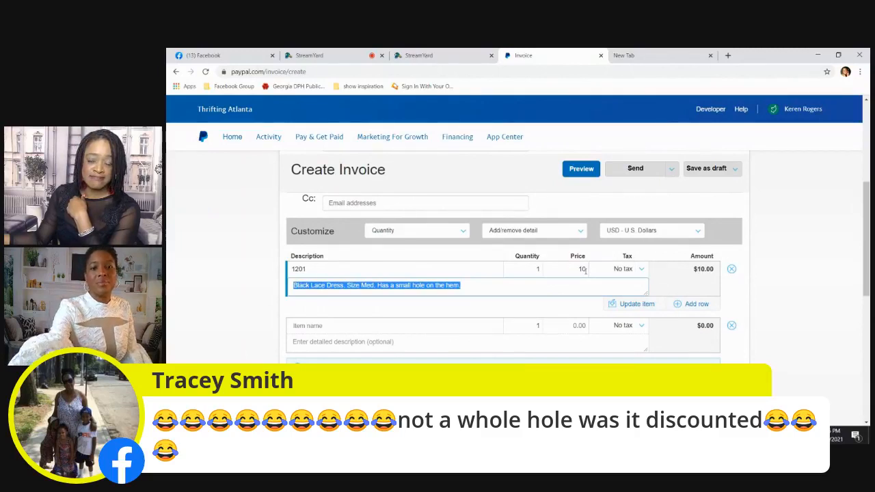
Add saved items 1104 and 1105 as the second and third line items of the invoice
click(305, 327)
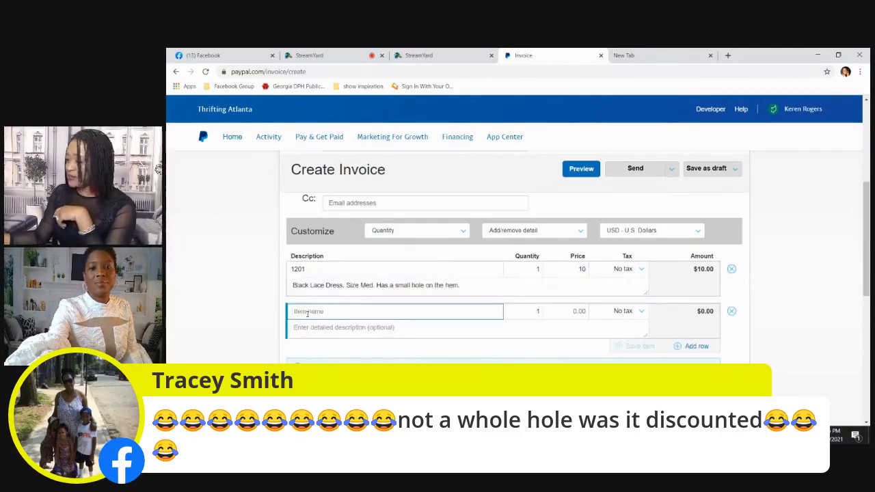
text(11)
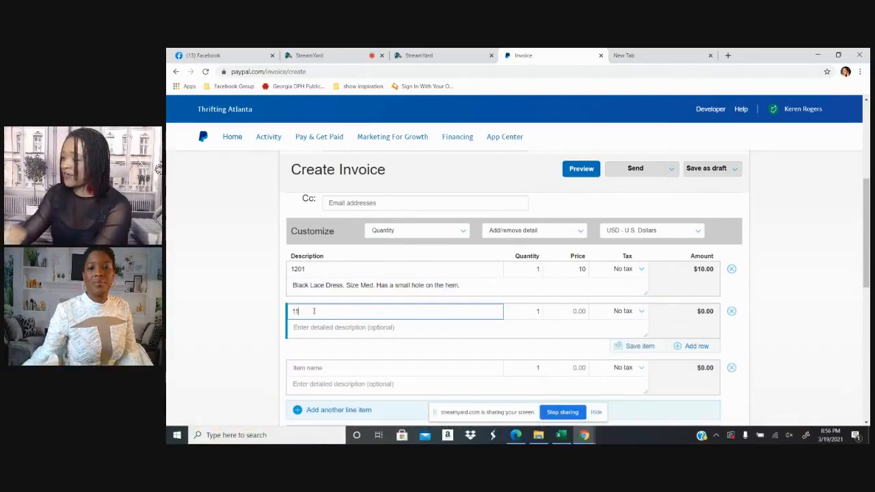
text(04)
click(305, 327)
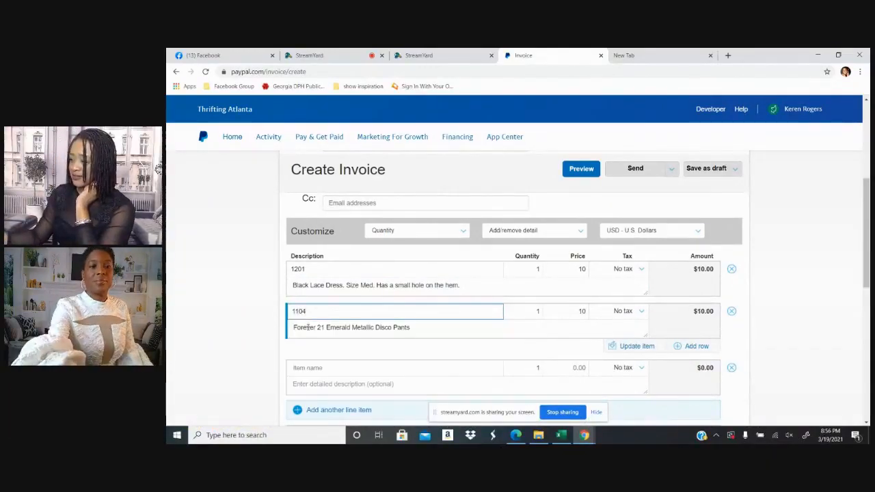
click(295, 367)
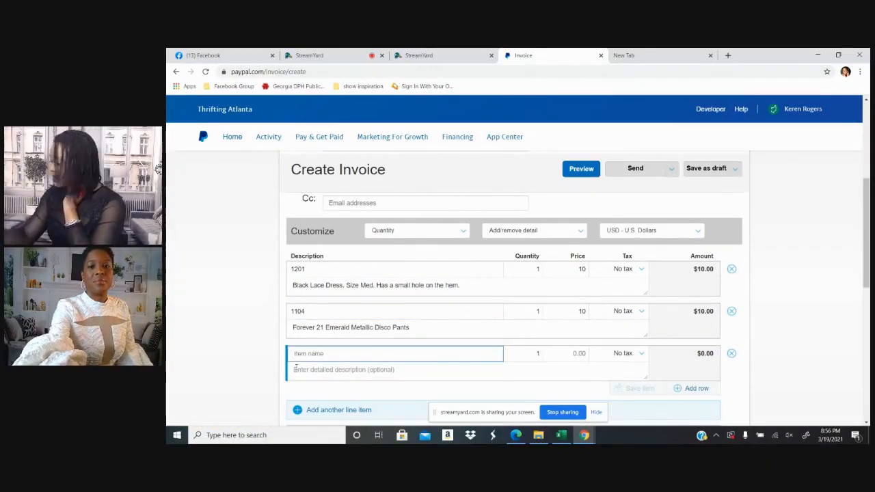
text(1105)
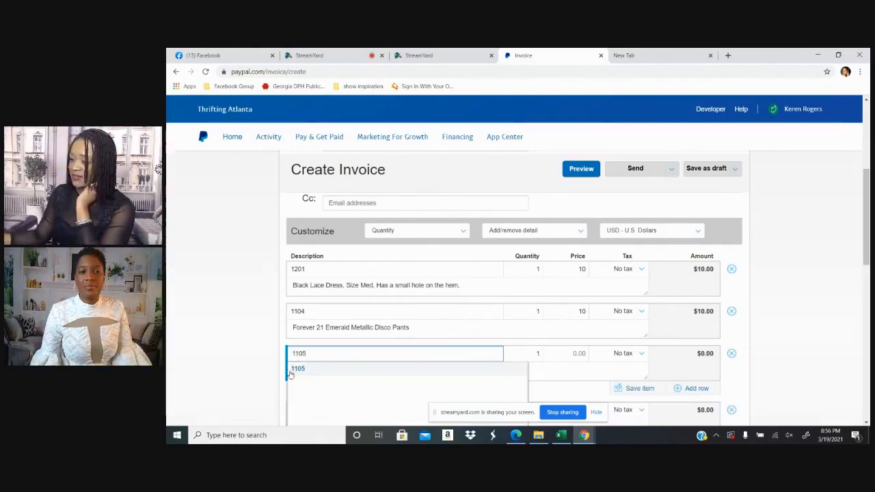
click(294, 370)
Add saved items 500 and 501 as the fourth and fifth line items of the invoice
scroll(359, 336, down, 2)
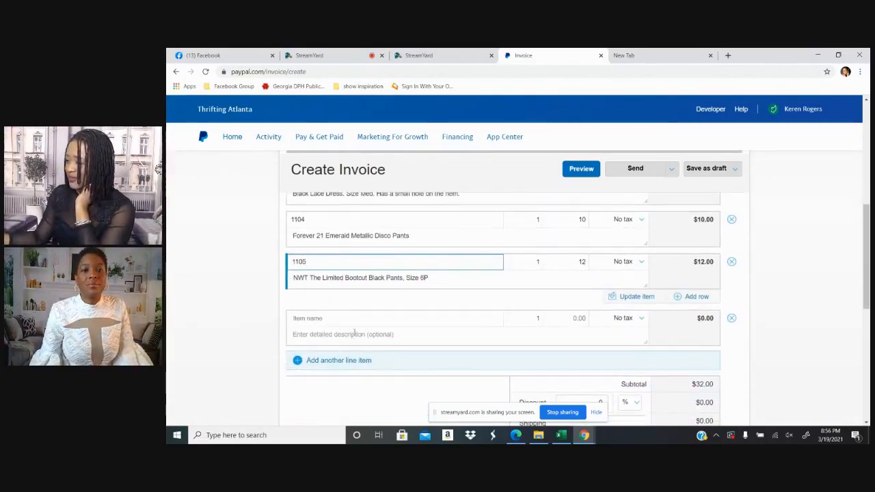
click(352, 318)
text(5)
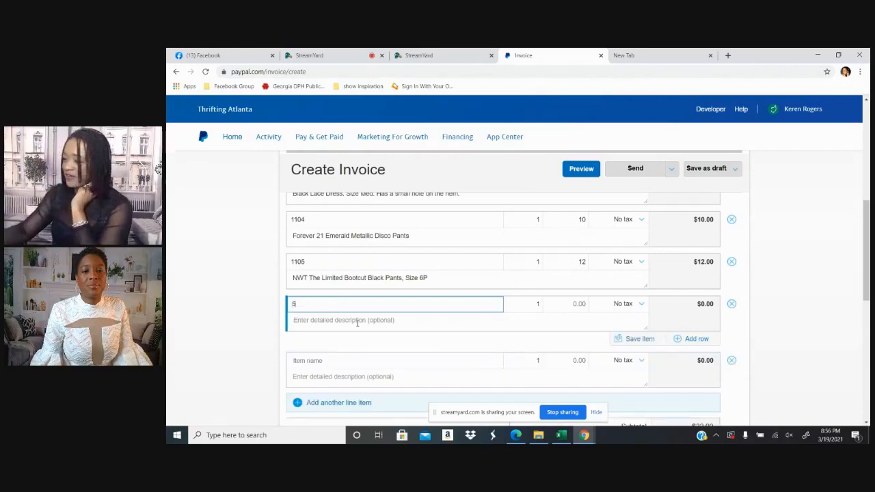
text(00)
click(352, 323)
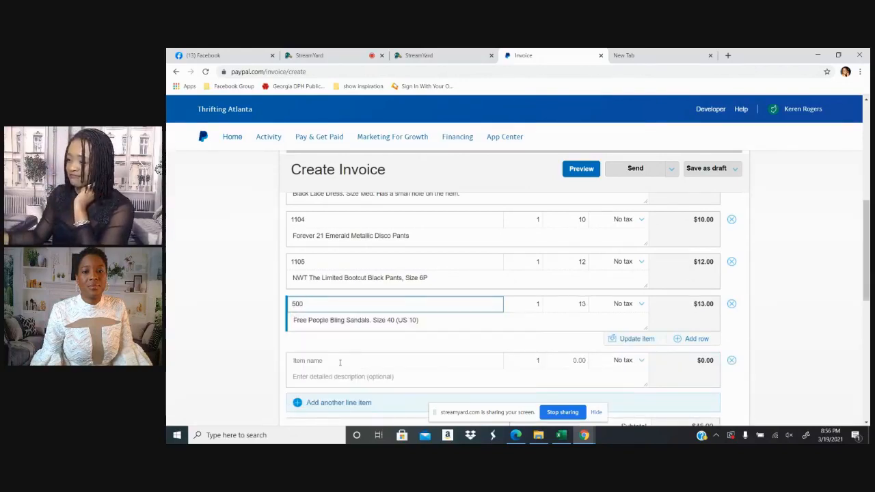
click(339, 361)
text(501)
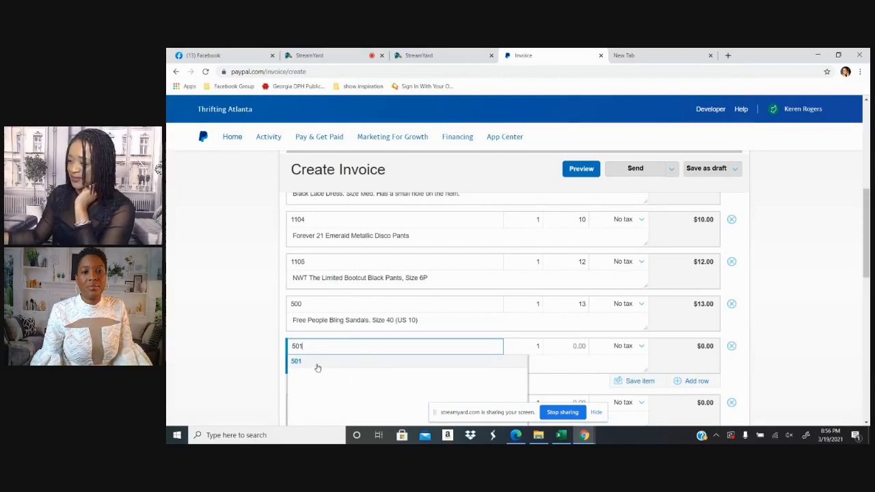
click(319, 365)
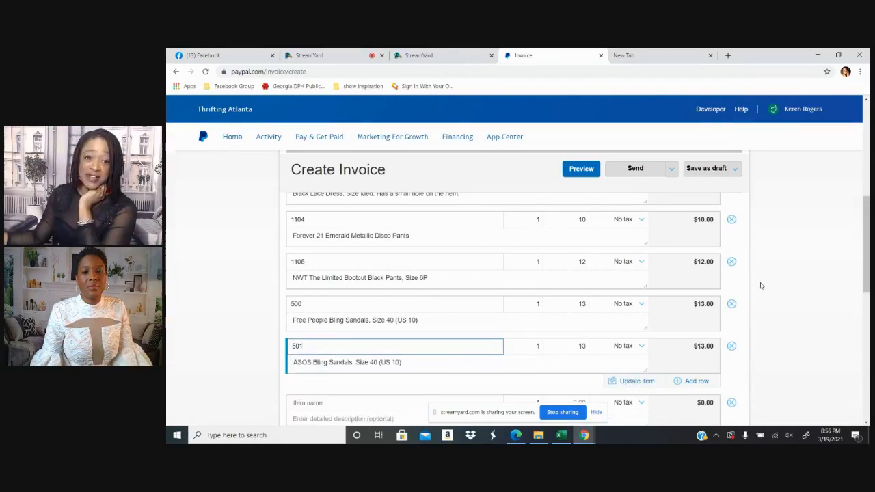
Review the invoice's line items and set the shipping charge to 15
scroll(761, 285, down, 6)
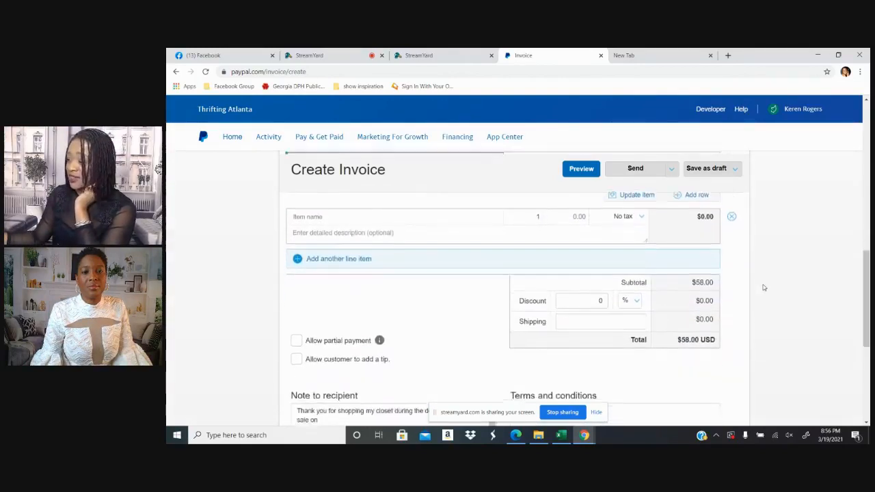
click(646, 280)
scroll(774, 275, up, 4)
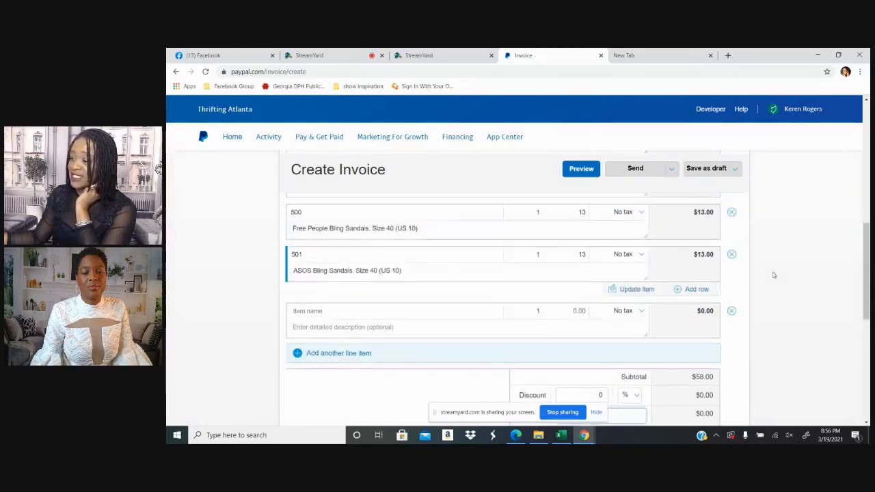
scroll(774, 276, up, 1)
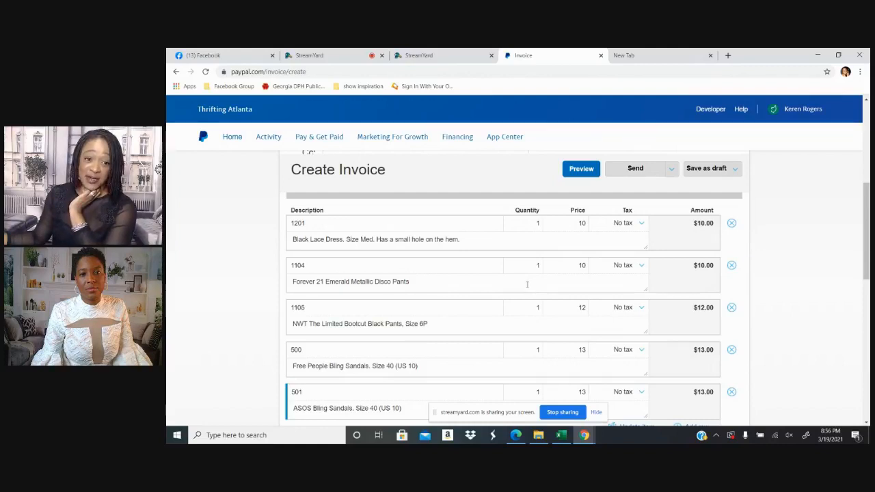
scroll(527, 284, down, 1)
scroll(586, 296, down, 2)
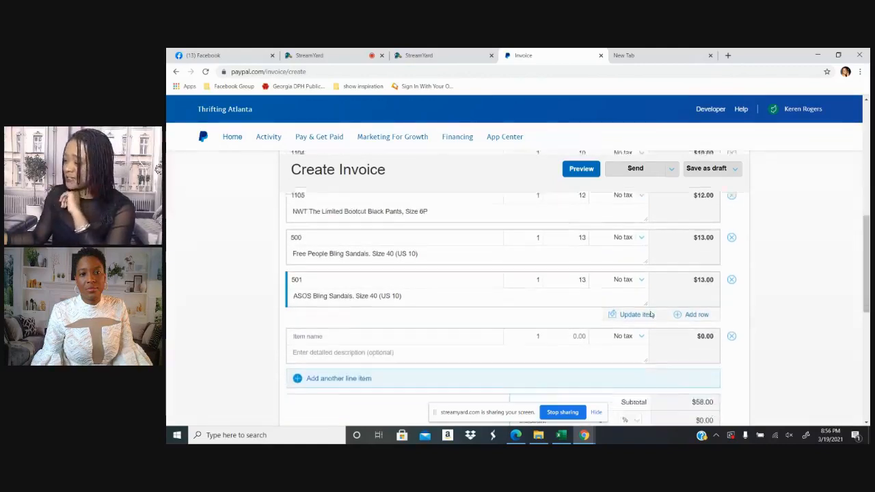
click(637, 414)
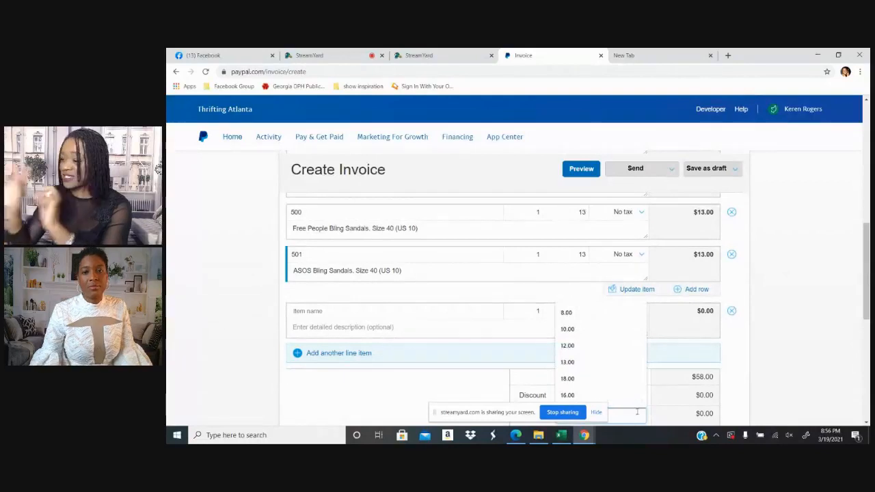
text(15)
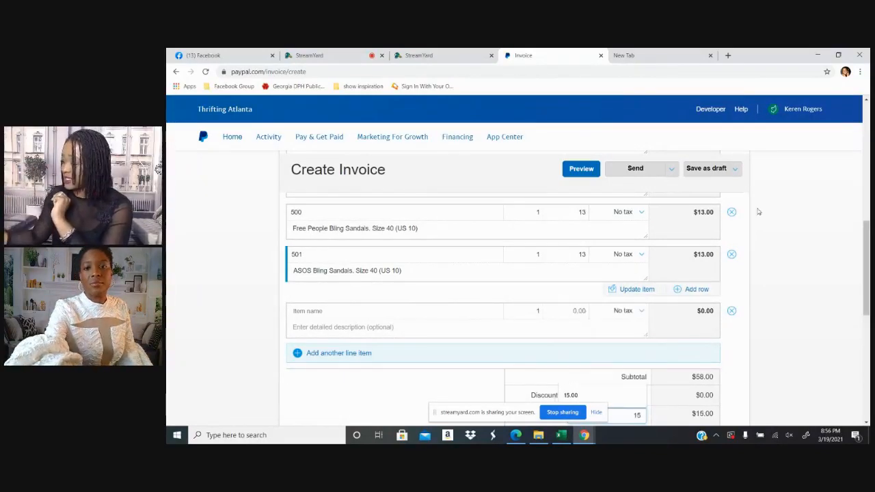
In the note to recipient, replace "during the double header live sale on" with "on" after "shopping my closet"
scroll(770, 260, down, 2)
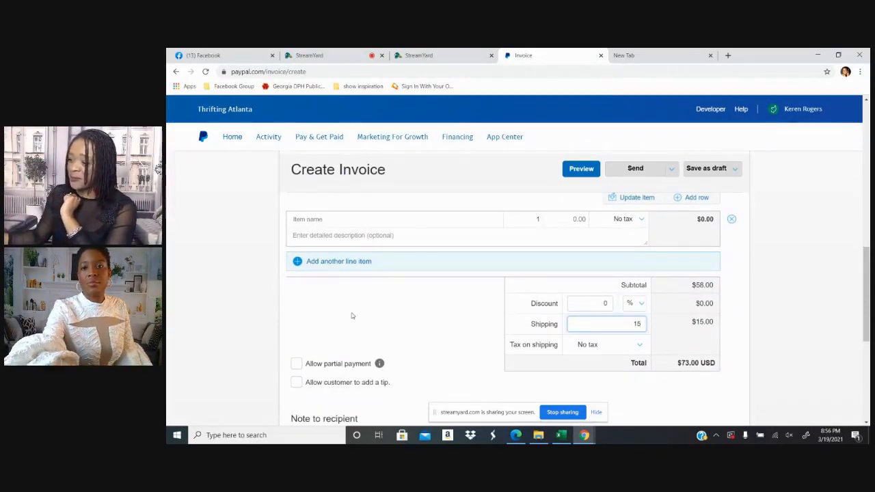
scroll(354, 314, down, 2)
scroll(354, 314, down, 1)
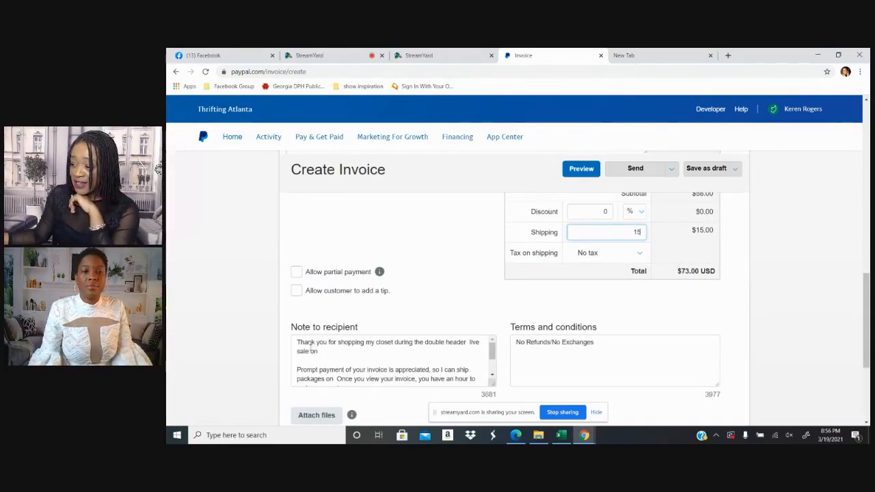
scroll(317, 349, down, 4)
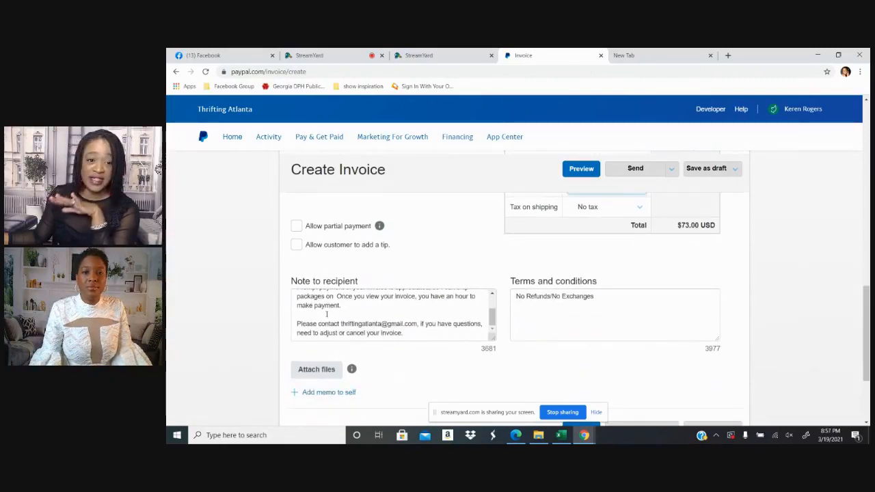
scroll(326, 312, up, 3)
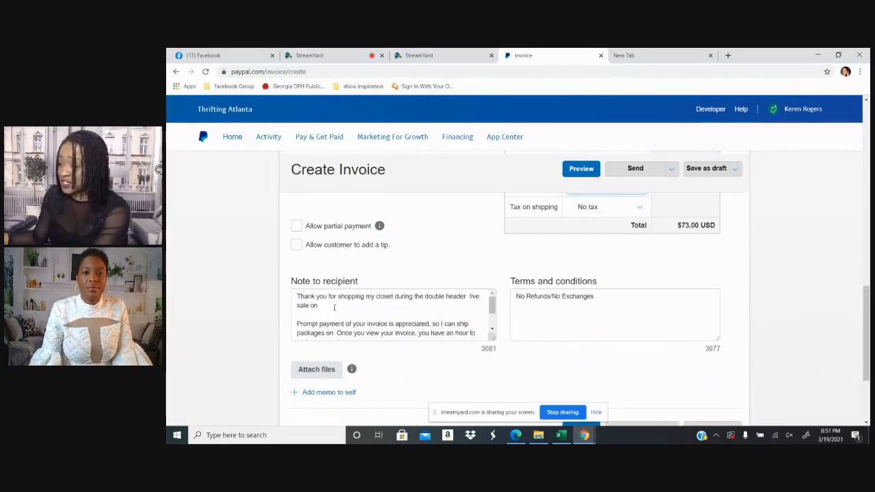
click(324, 307)
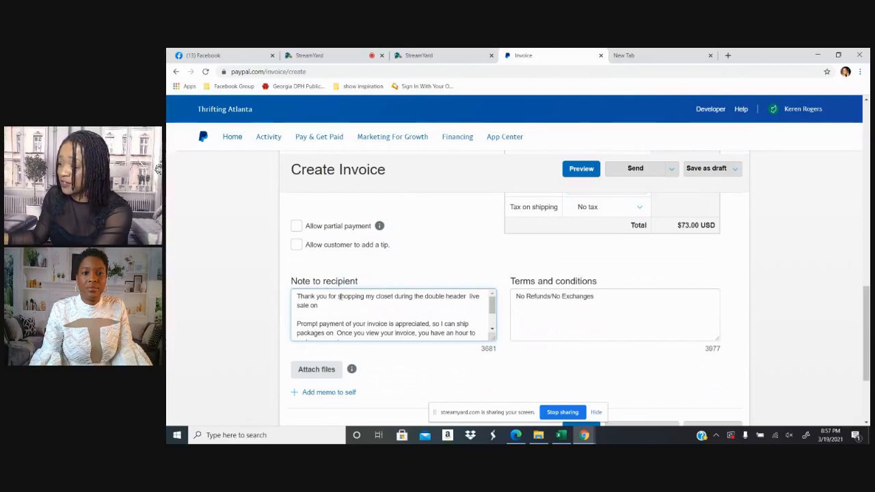
drag(394, 297, 407, 307)
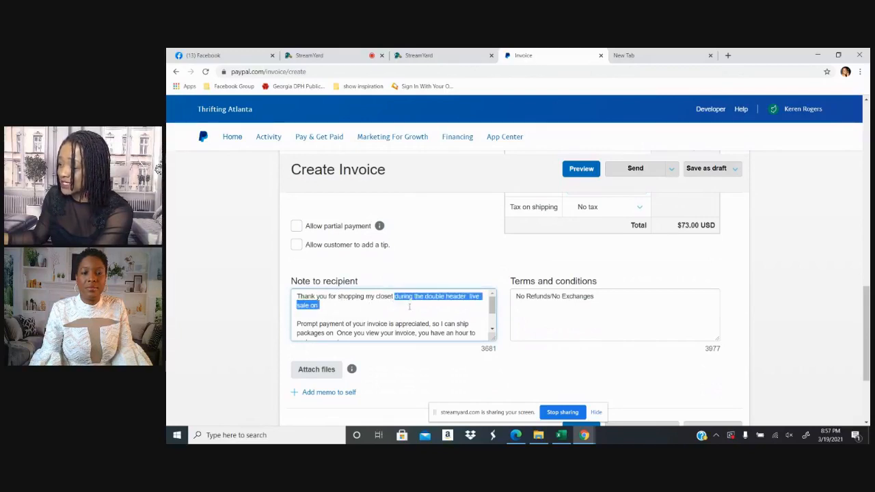
key(BackSpace)
text(on )
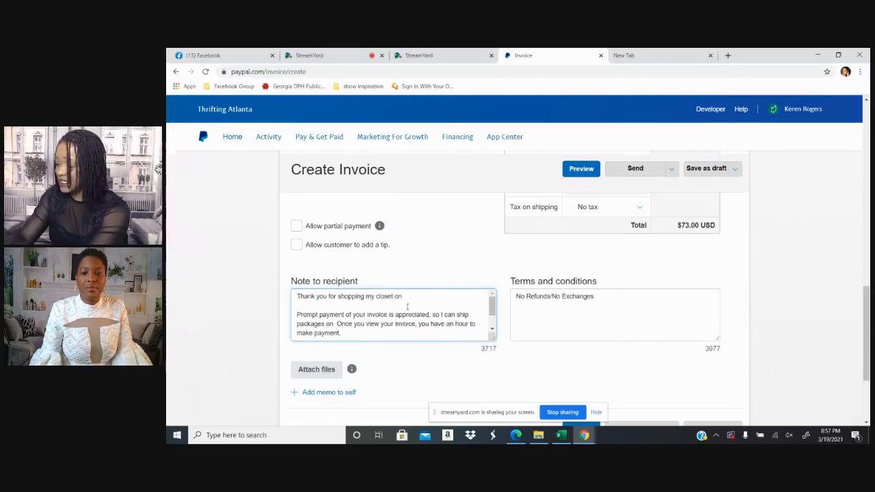
text(Friday, )
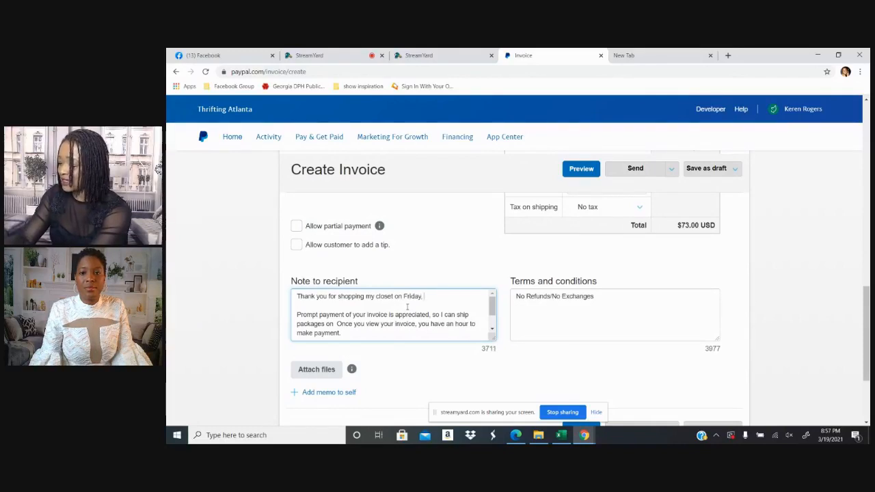
text(March 19)
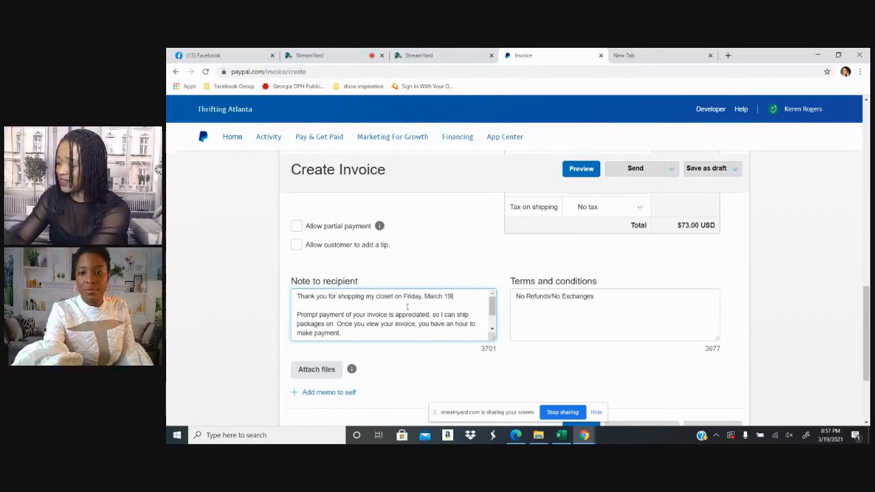
text(th at 9)
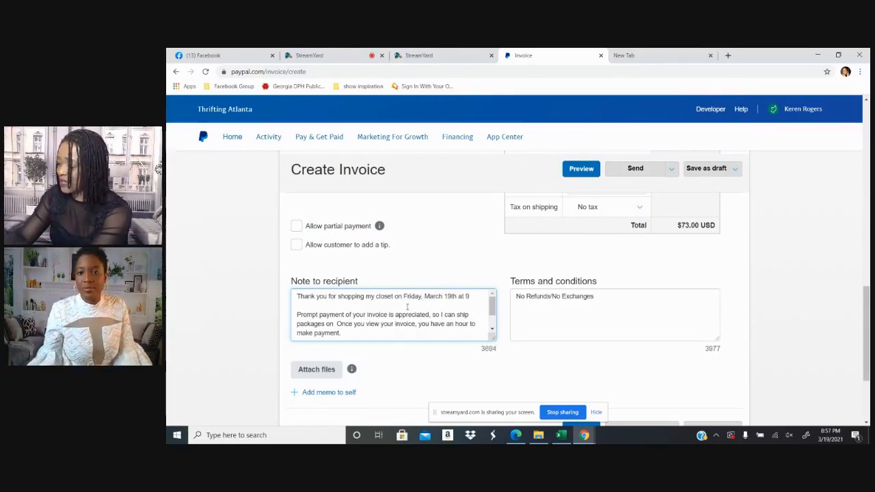
text(pm EST d)
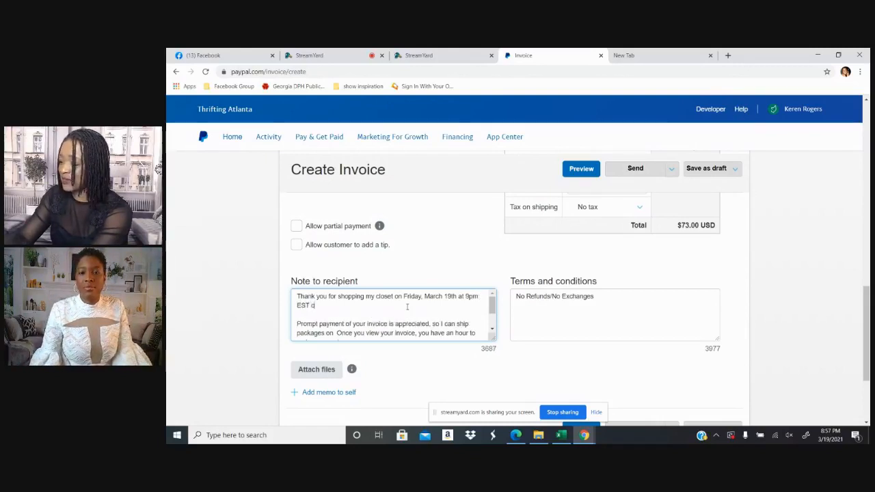
Add the sale date and time "Friday, March 19th at 9pm EST" to the note's opening sentence
key(BackSpace)
Complete the note's opening sentence with "on the Thrifting Atlanta LIVE."
text(on The)
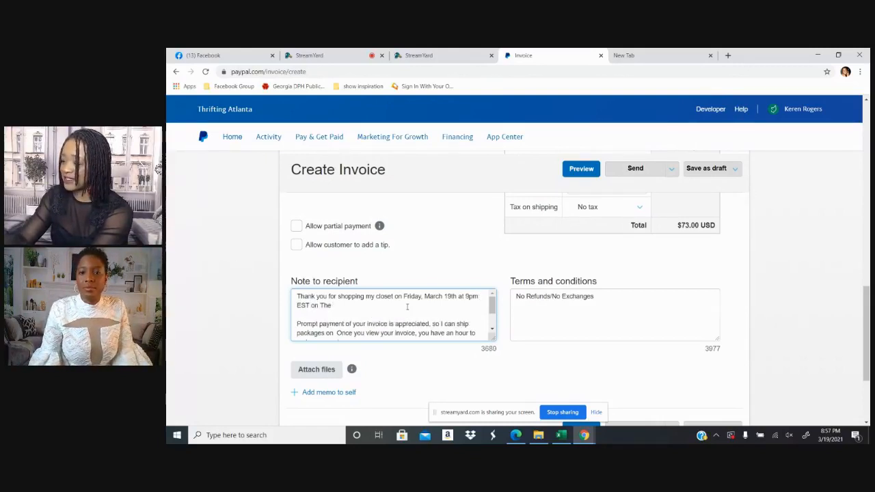
key(BackSpace)
key(BackSpace)
key(BackSpace)
text(the Thrift)
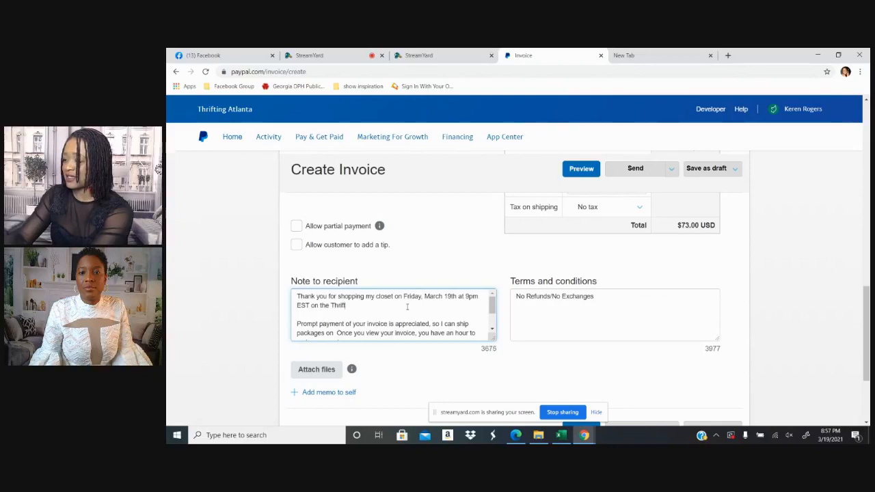
text(ing Atlanta p)
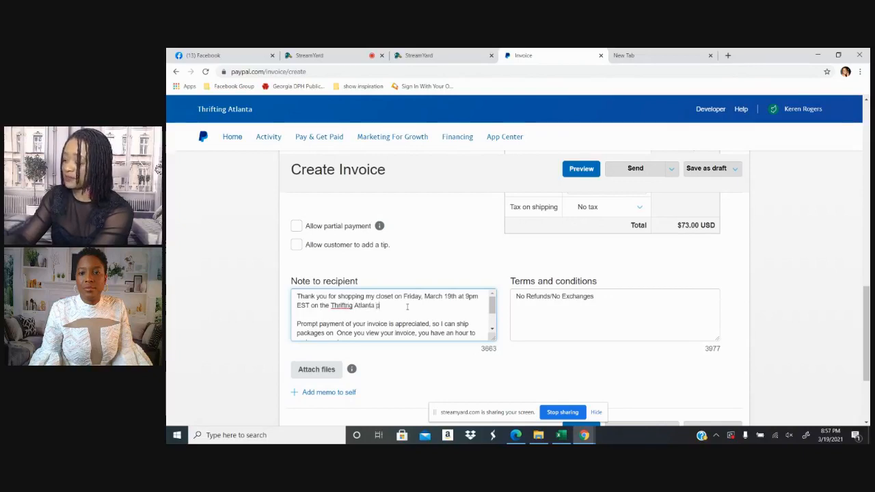
text(l)
key(BackSpace)
key(BackSpace)
key(BackSpace)
key(BackSpace)
key(BackSpace)
key(BackSpace)
key(BackSpace)
key(BackSpace)
key(BackSpace)
key(BackSpace)
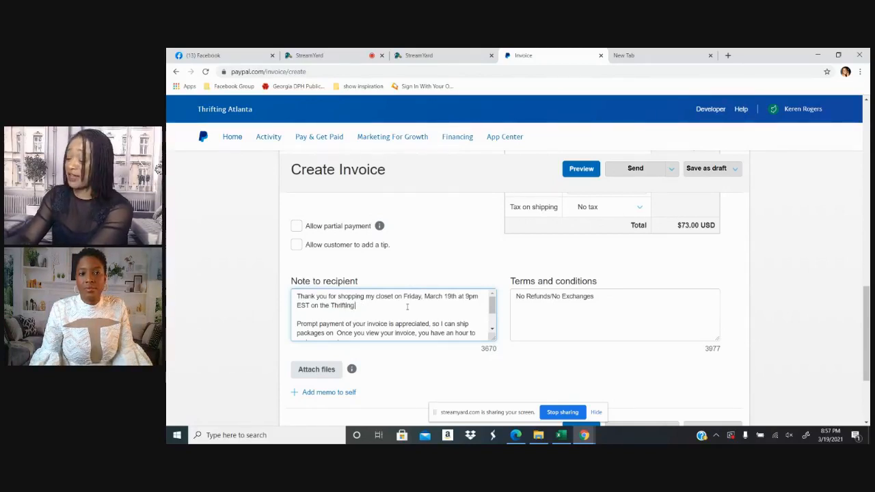
text(At)
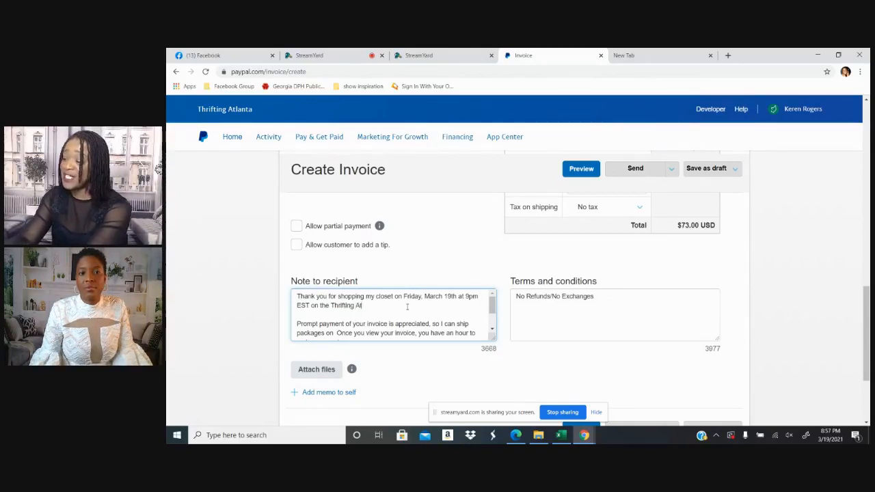
text(lanta.)
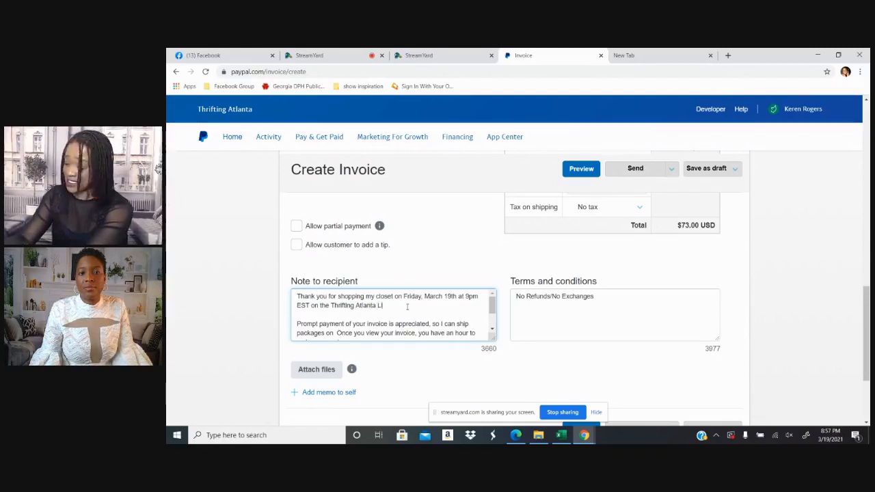
text( LIV)
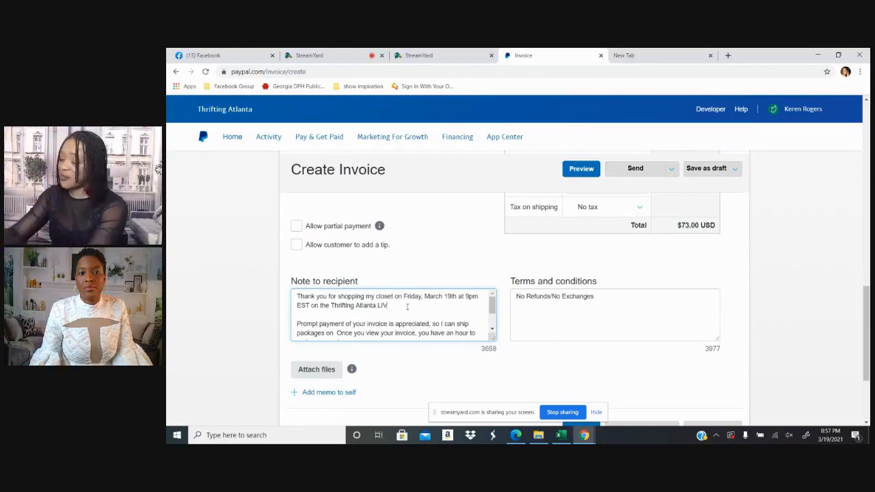
text(E)
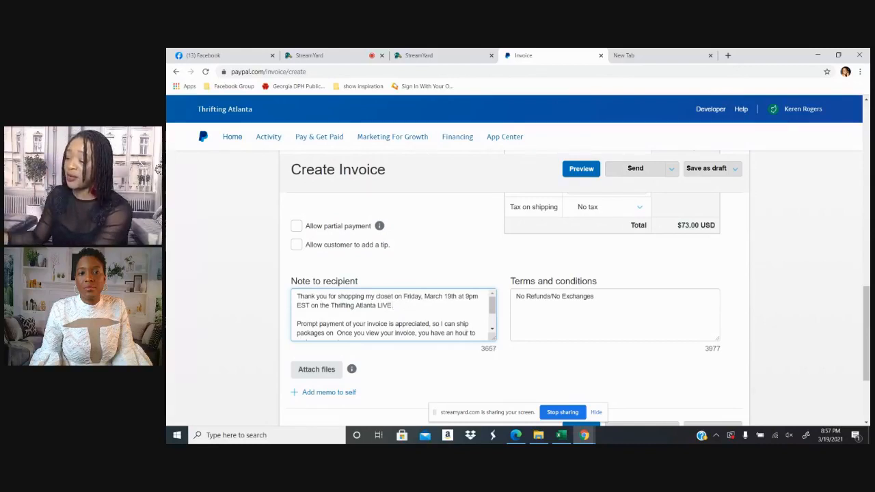
Insert the shipping date "Sunday, March 21st." after "so I can ship packages on" in the note to recipient
click(493, 331)
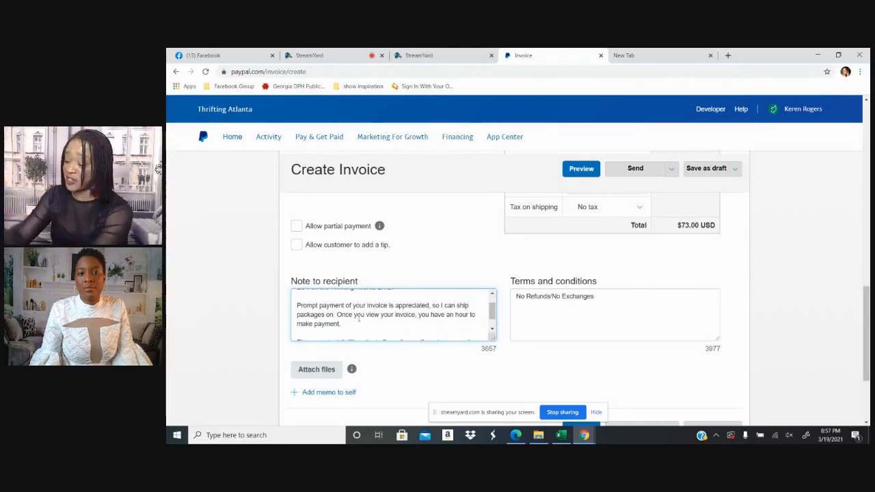
click(335, 314)
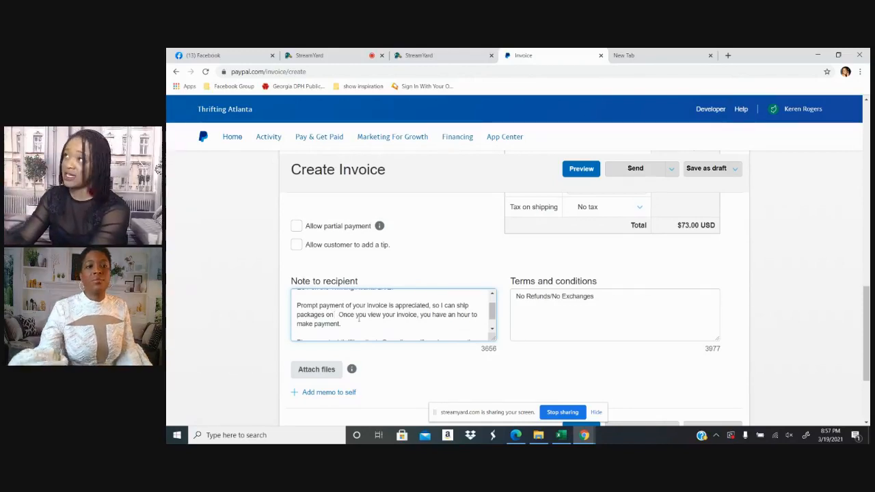
text(S)
text(unday.)
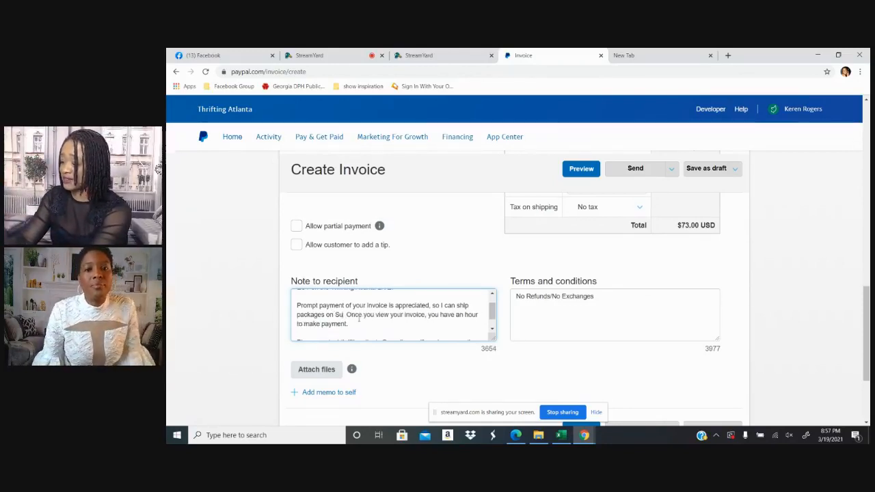
text(. )
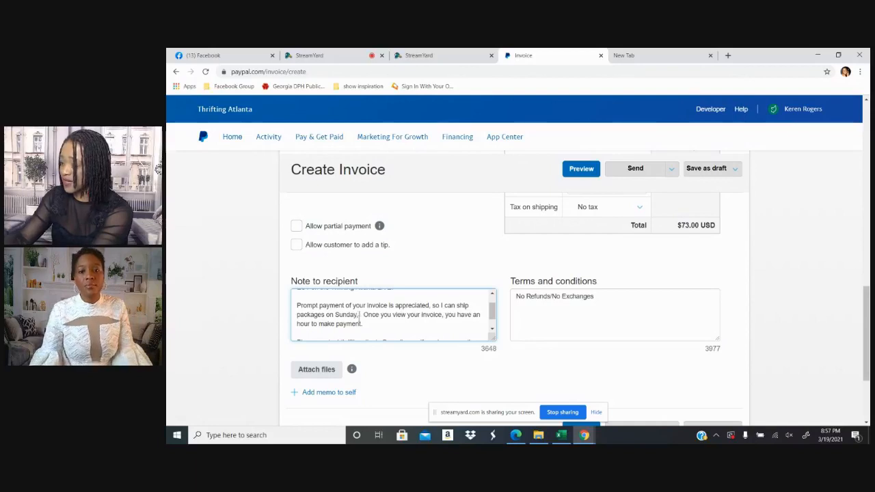
text(March 21)
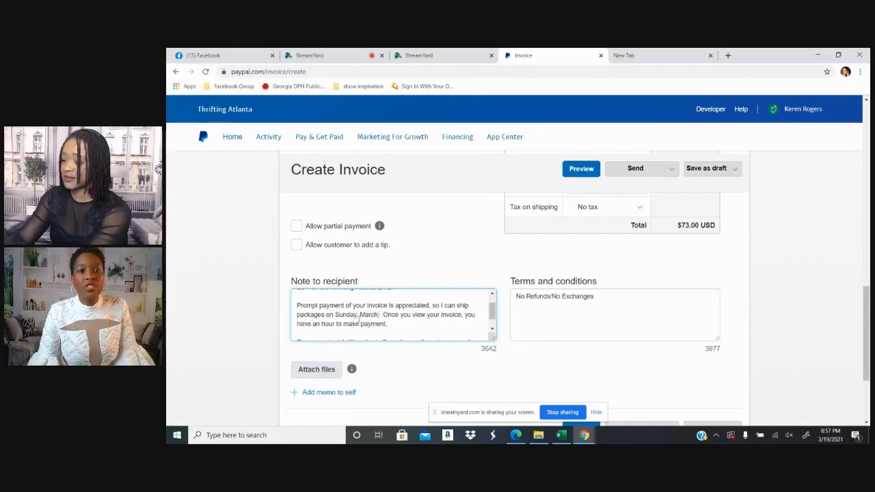
text(st.)
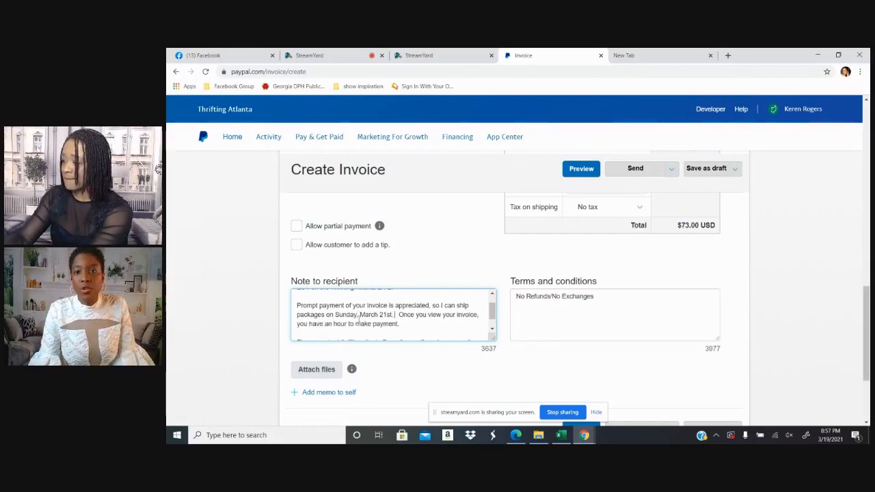
key(BackSpace)
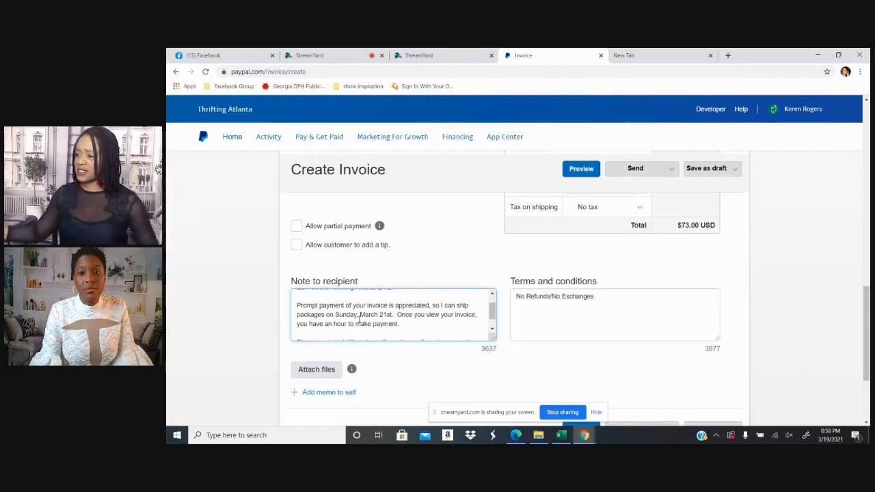
Review the invoice's line items and the full text of the note to recipient
scroll(708, 210, up, 8)
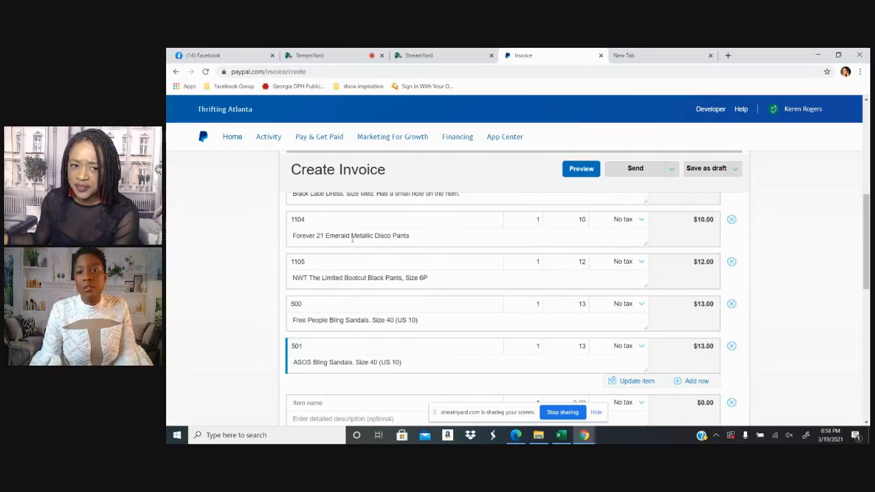
scroll(395, 254, up, 3)
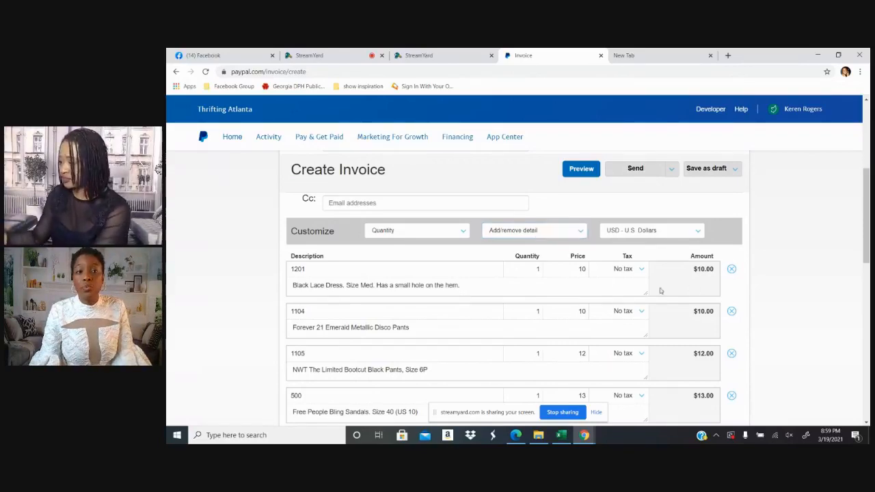
scroll(609, 296, down, 5)
scroll(609, 296, down, 3)
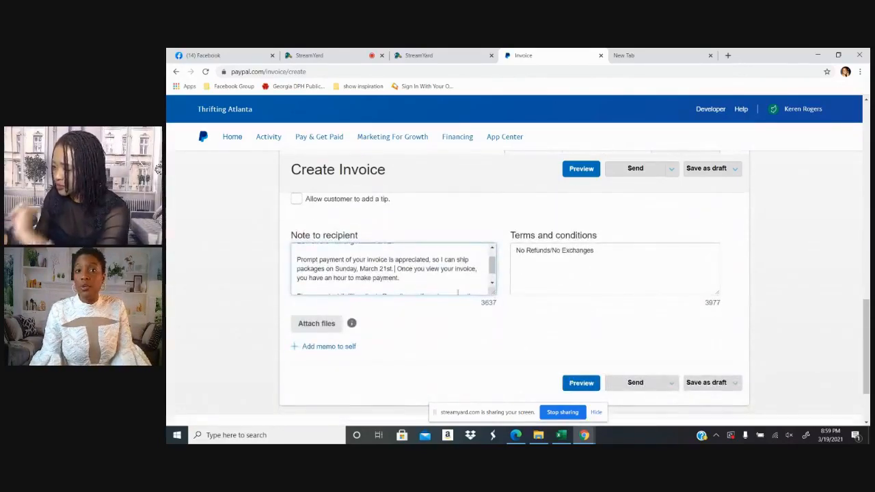
scroll(446, 282, down, 1)
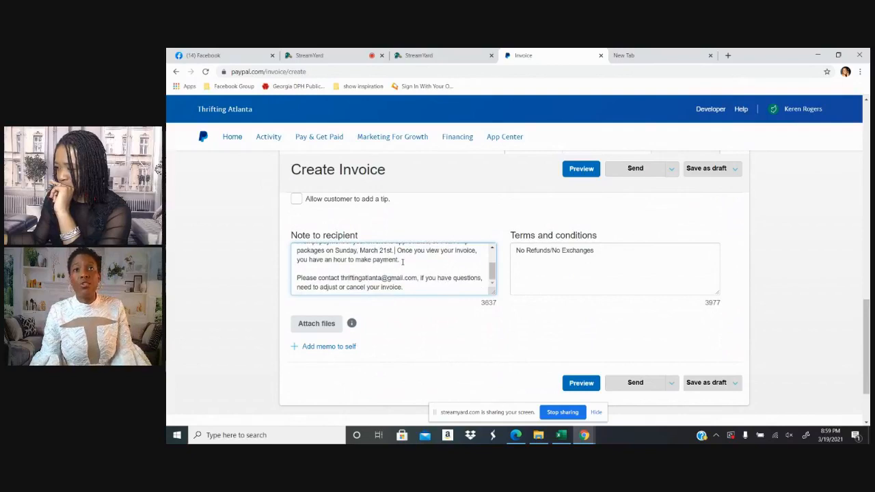
click(405, 259)
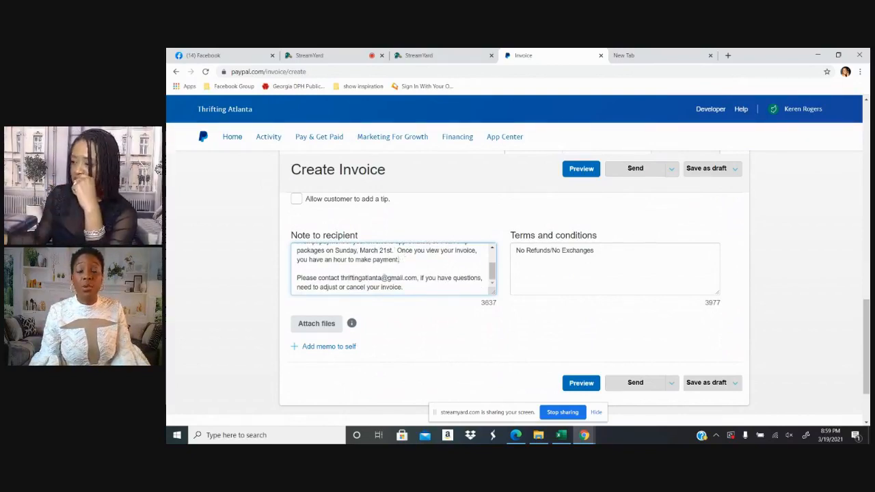
scroll(400, 267, up, 3)
scroll(393, 264, down, 3)
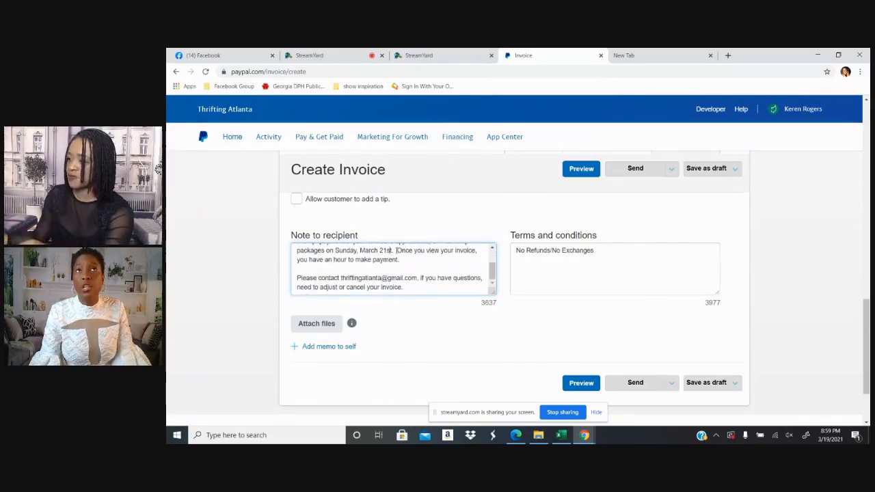
Add the shipping time "at 2pm EST." directly after "Sunday, March 21st" in the note to recipient
click(396, 250)
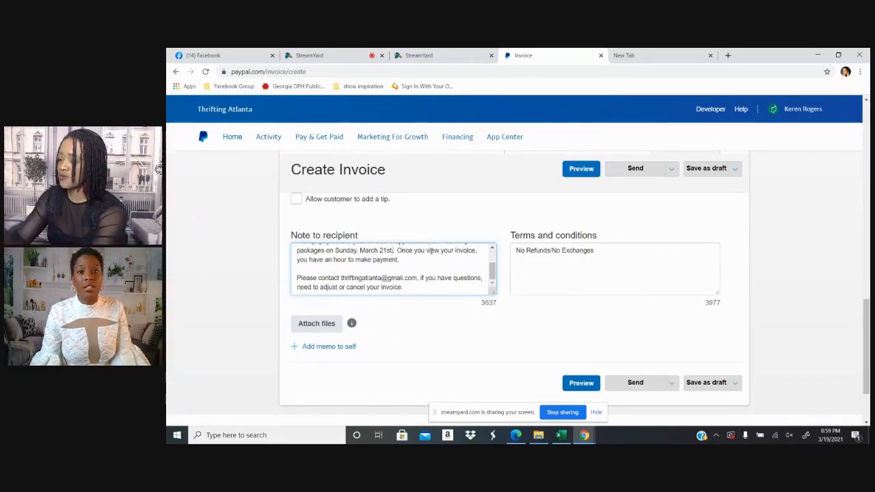
text(at)
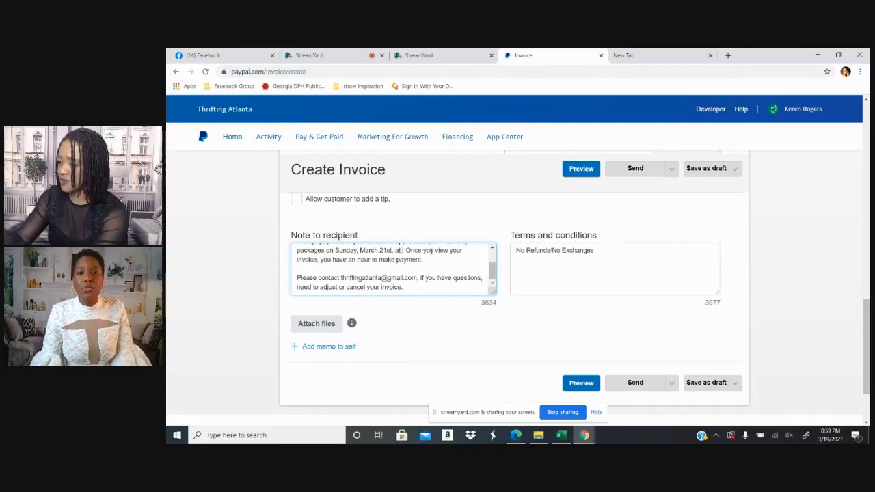
key(BackSpace)
key(BackSpace)
key(BackSpace)
key(BackSpace)
key(BackSpace)
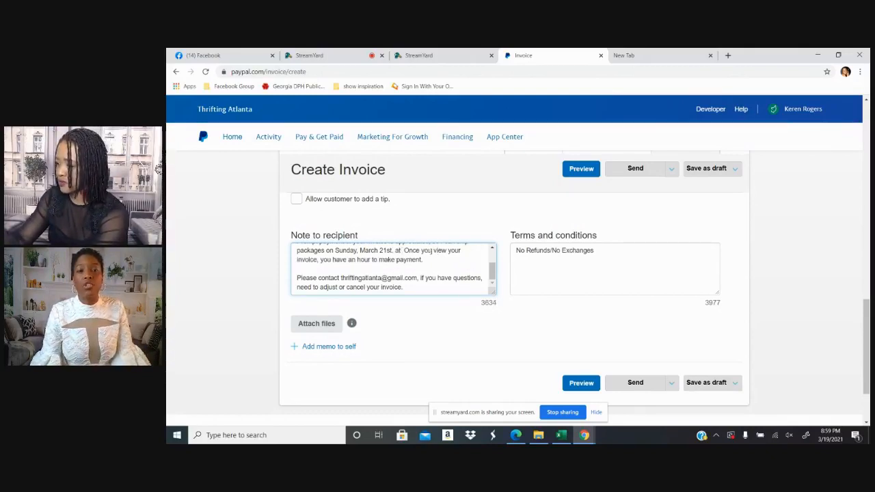
text(at 2pm ES)
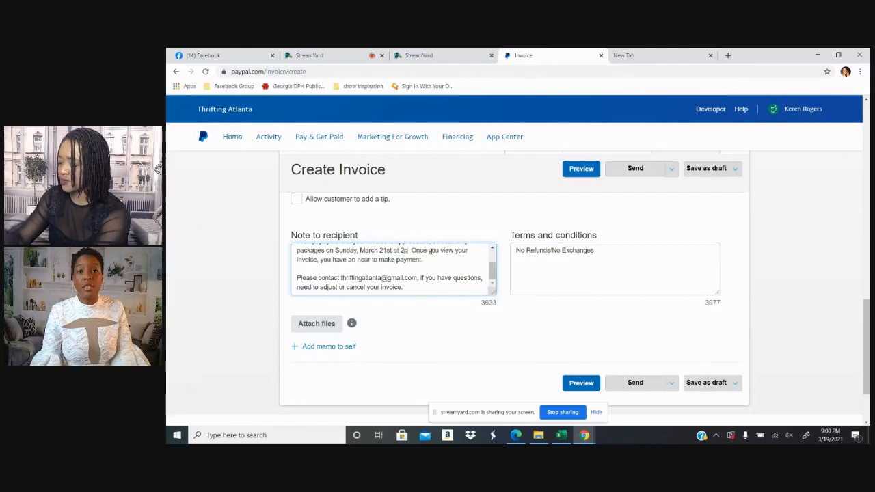
text(T.)
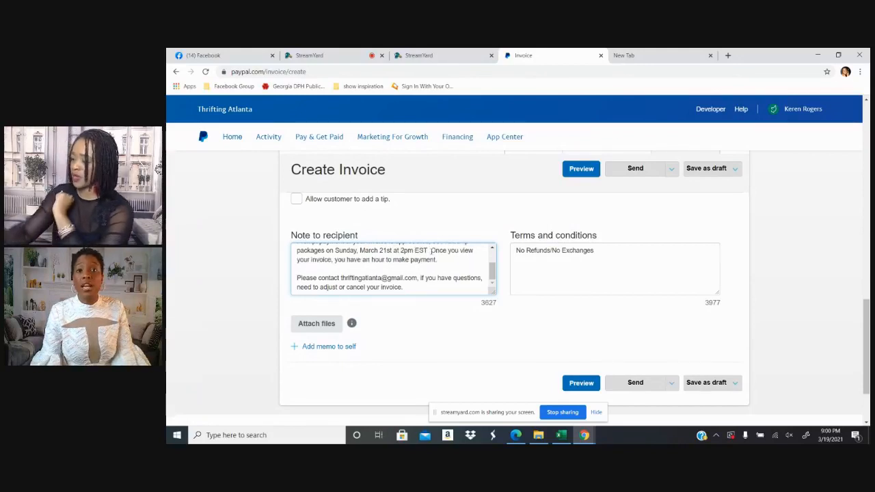
text(.)
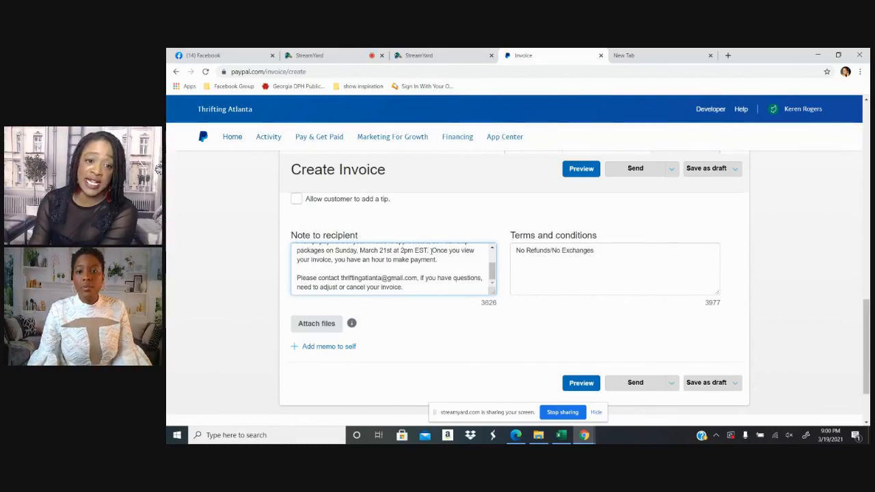
text(.)
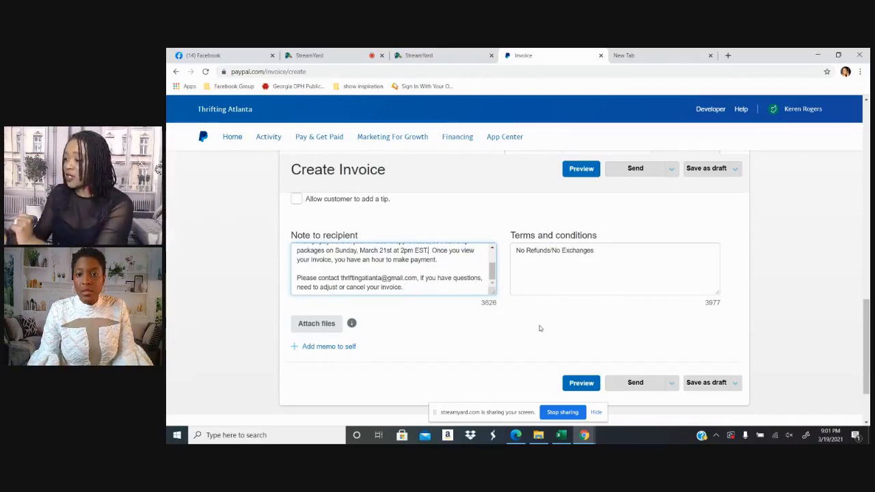
Review the invoice's customer details, line items, totals and note, and send the invoice to the customer
scroll(540, 328, up, 5)
scroll(536, 321, up, 5)
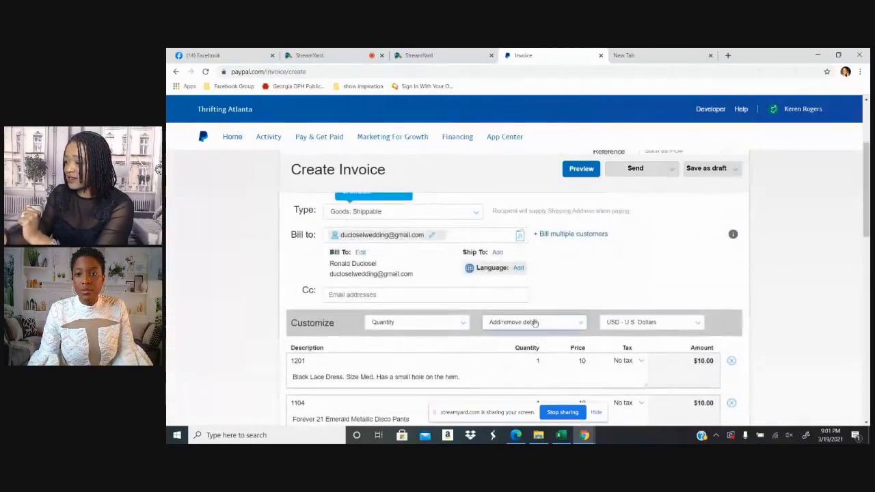
scroll(535, 319, down, 6)
scroll(536, 318, down, 5)
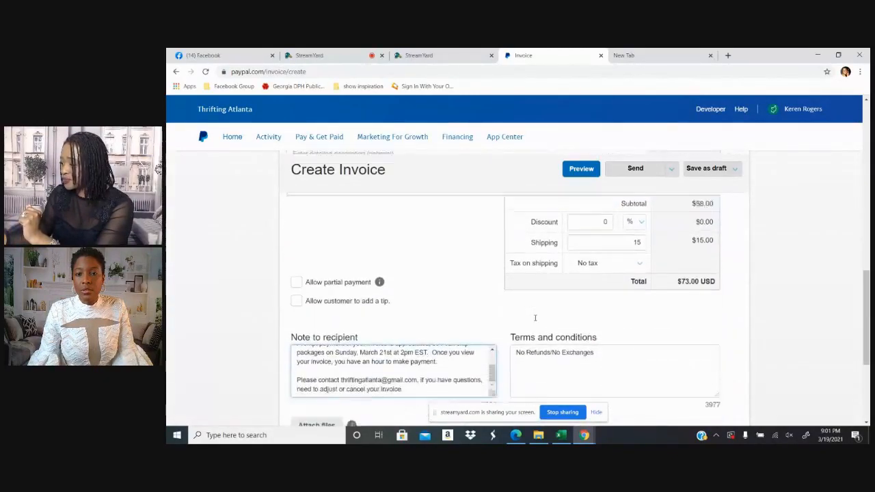
scroll(535, 316, up, 6)
scroll(535, 316, up, 3)
scroll(464, 277, down, 1)
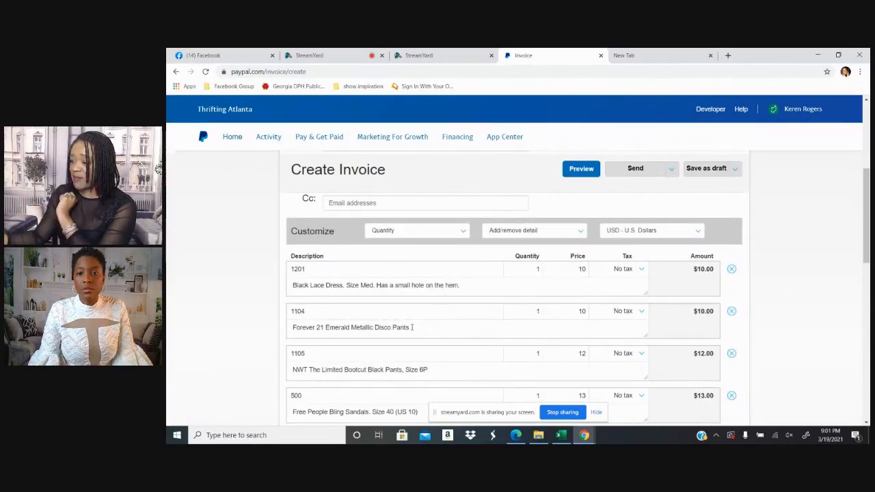
scroll(447, 350, down, 2)
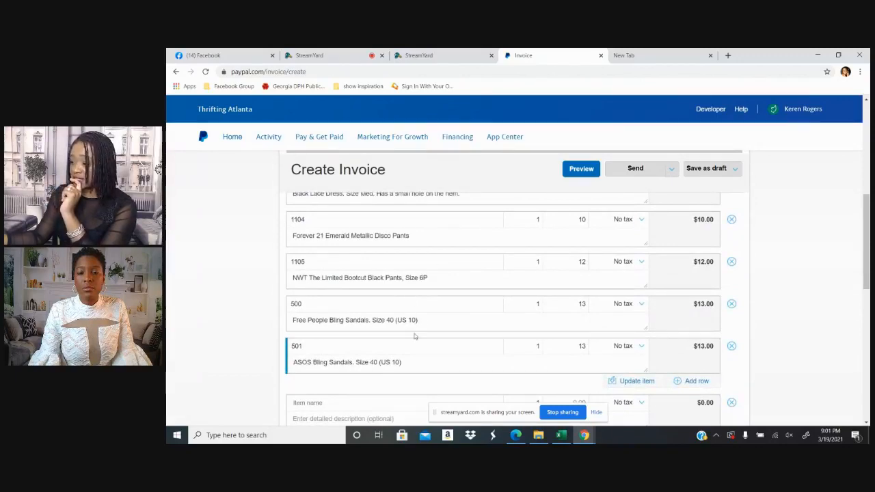
scroll(509, 314, down, 5)
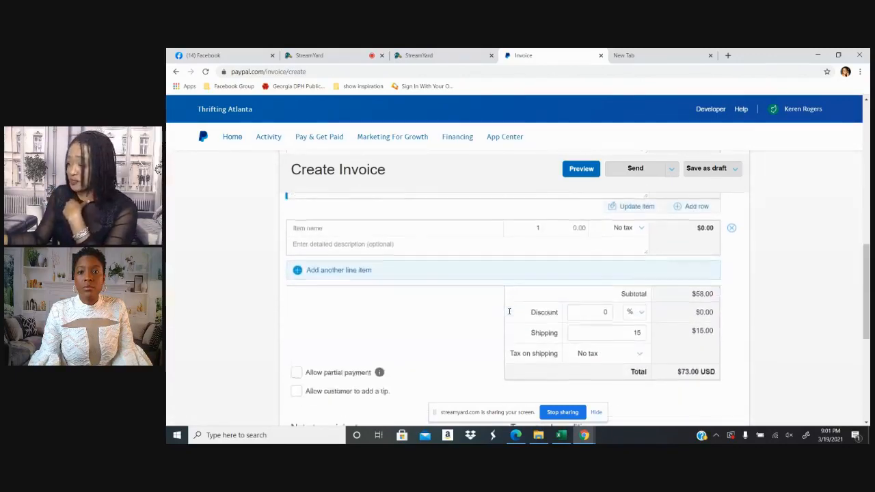
scroll(509, 314, down, 3)
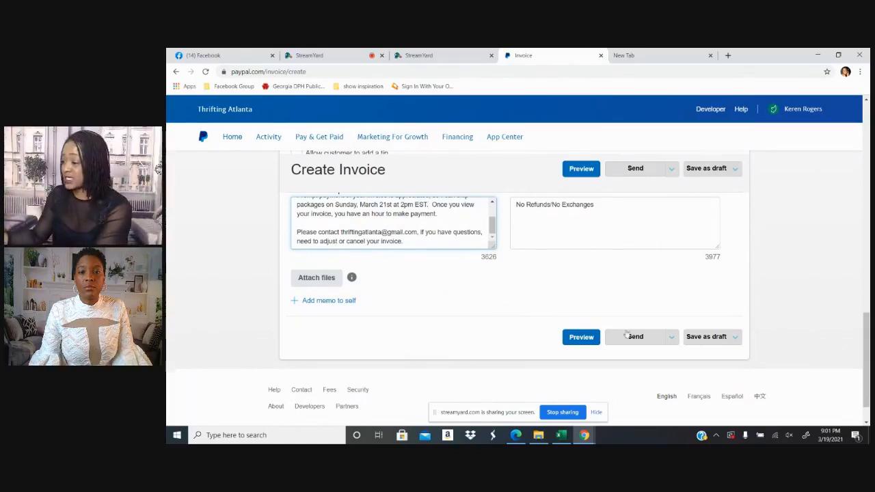
click(632, 341)
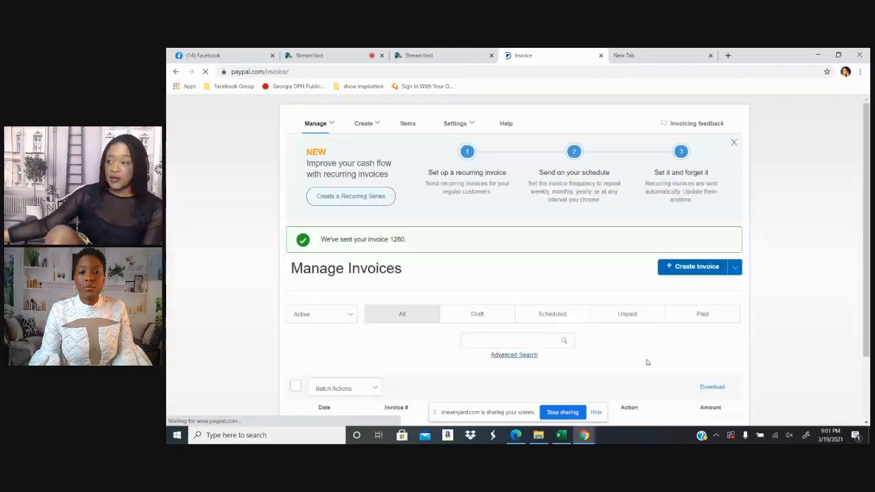
Open the newly sent invoice from the invoice list and examine its items, shipping, total, notes and terms
scroll(658, 312, down, 3)
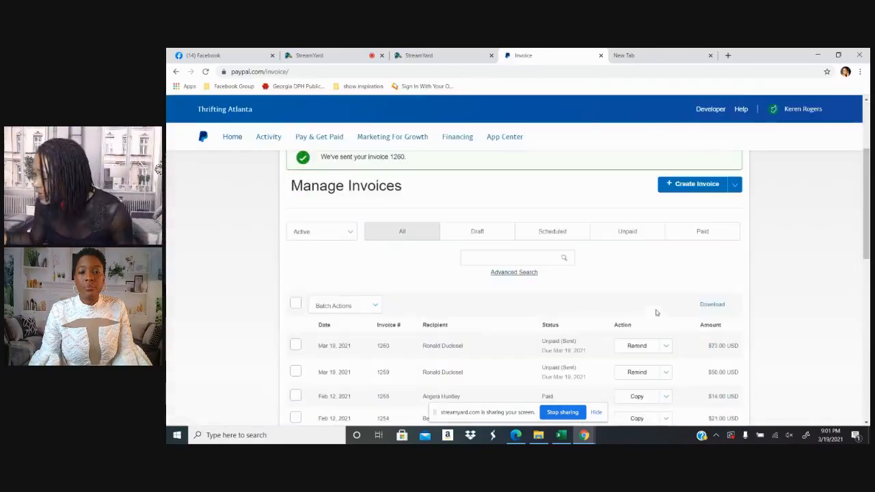
click(502, 349)
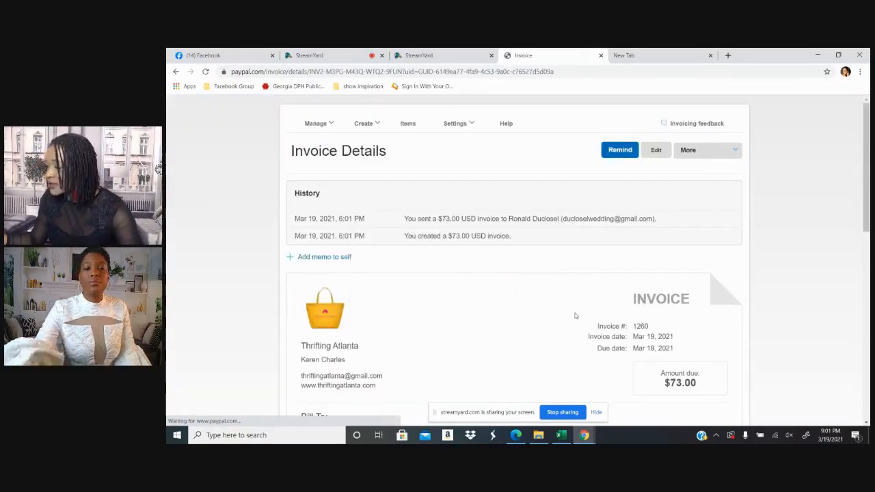
scroll(583, 288, down, 3)
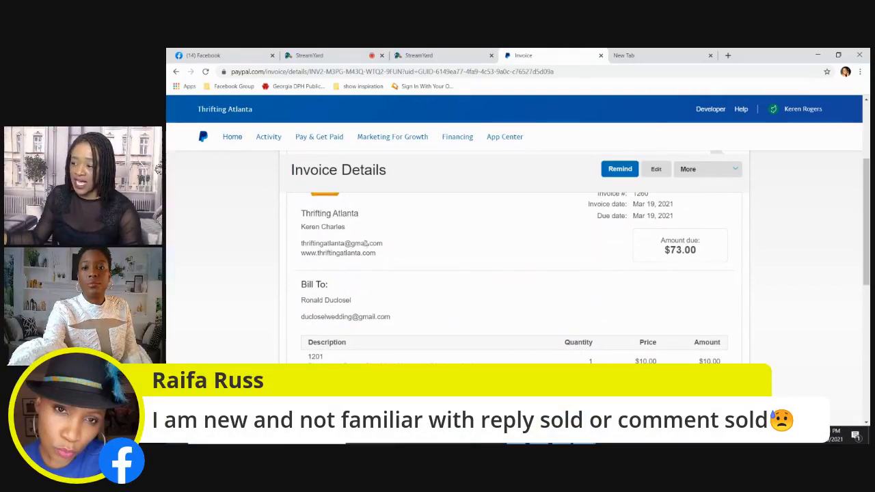
scroll(365, 246, down, 2)
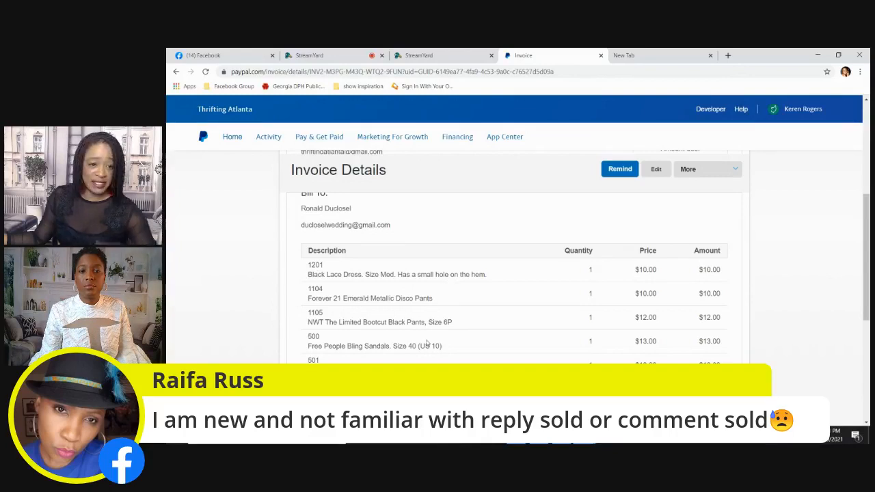
scroll(650, 308, down, 2)
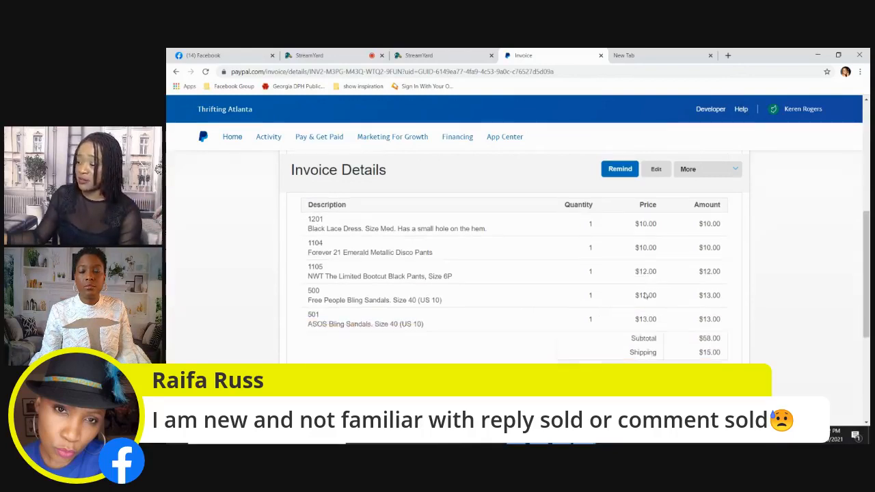
scroll(448, 343, down, 1)
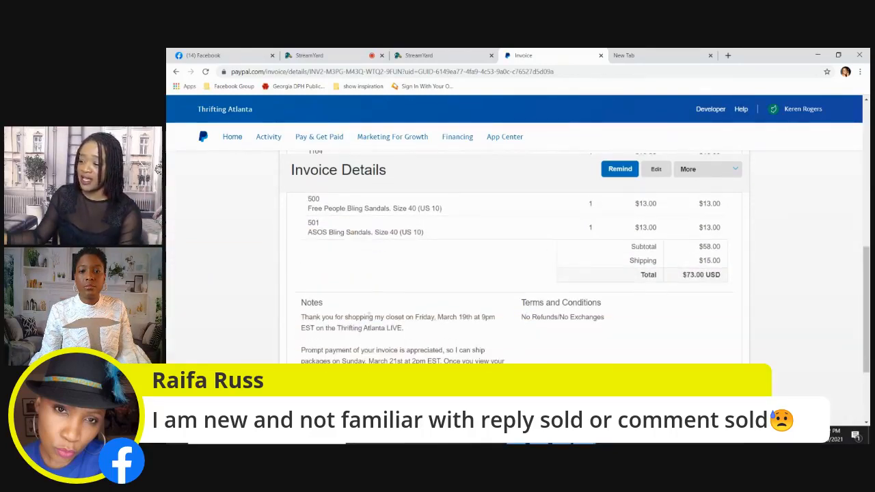
scroll(340, 347, down, 2)
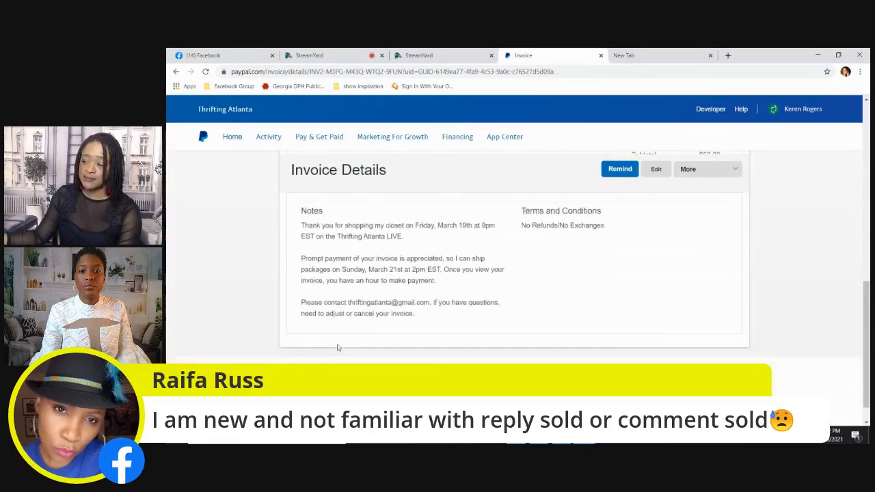
scroll(441, 309, up, 10)
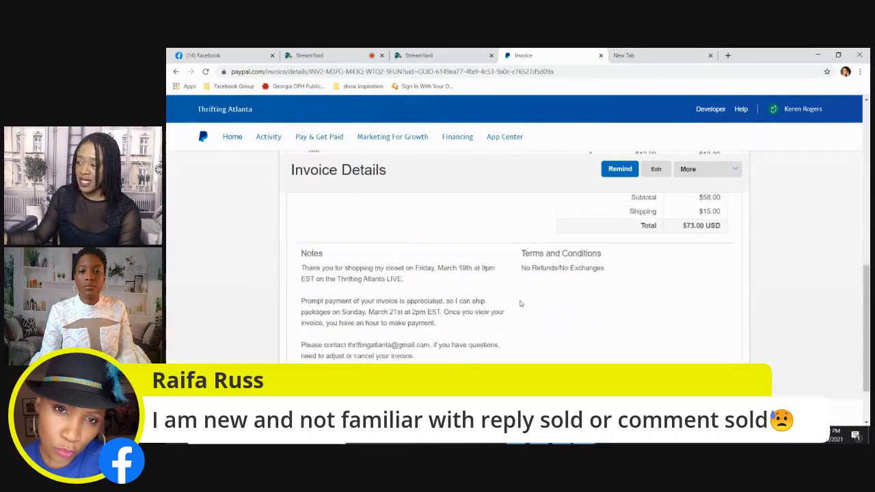
Copy the shareable link of the sent invoice
scroll(520, 303, up, 2)
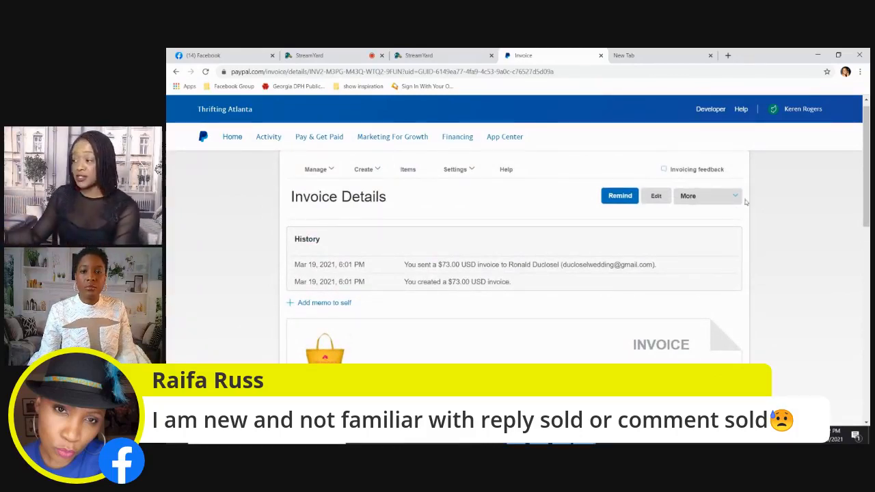
click(736, 201)
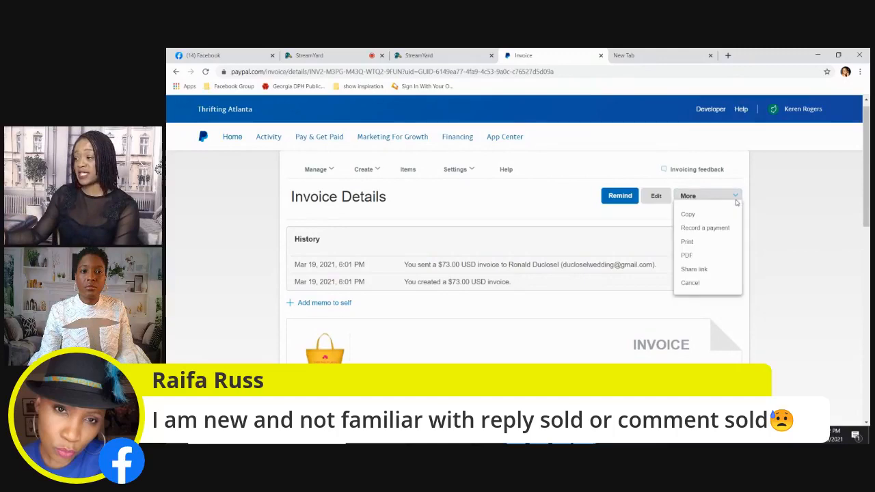
click(707, 270)
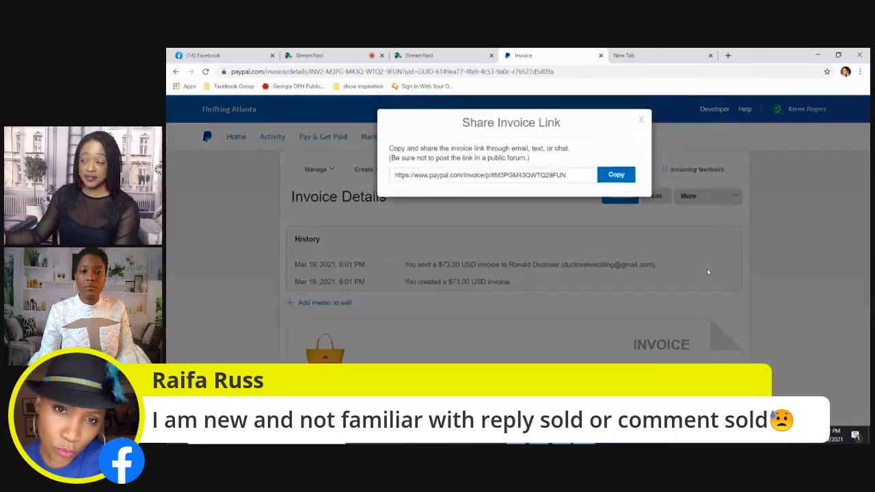
click(617, 176)
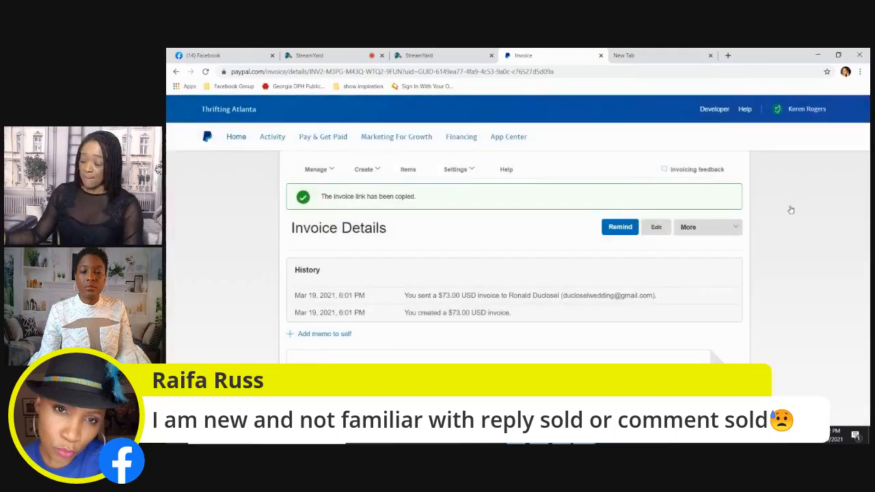
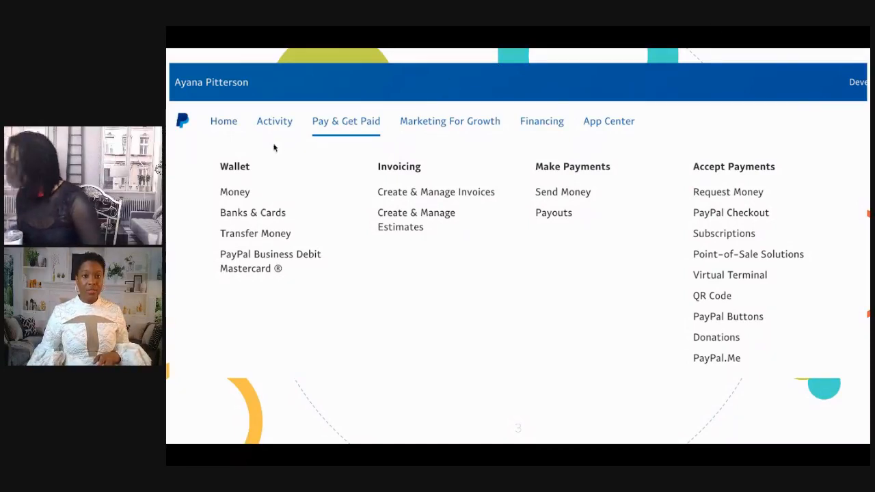
Go through the presentation slides on finding Send Batch of Invoices and play the embedded video of the batch upload template
click(351, 142)
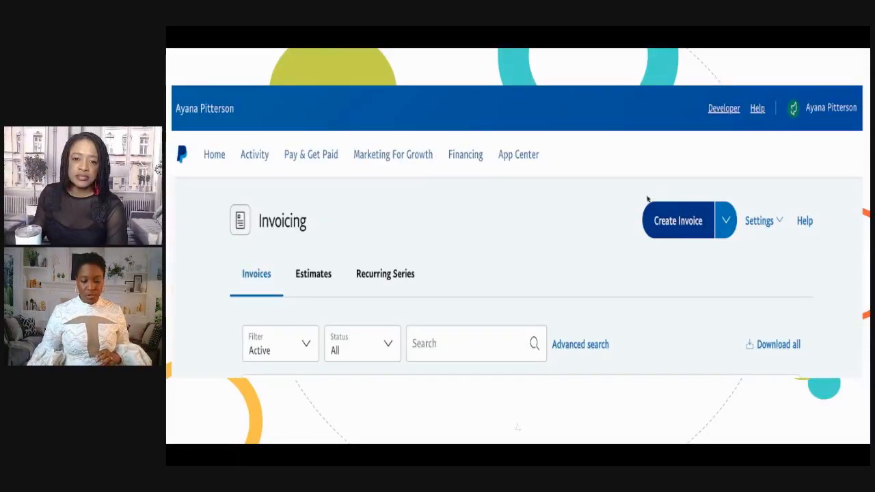
click(727, 226)
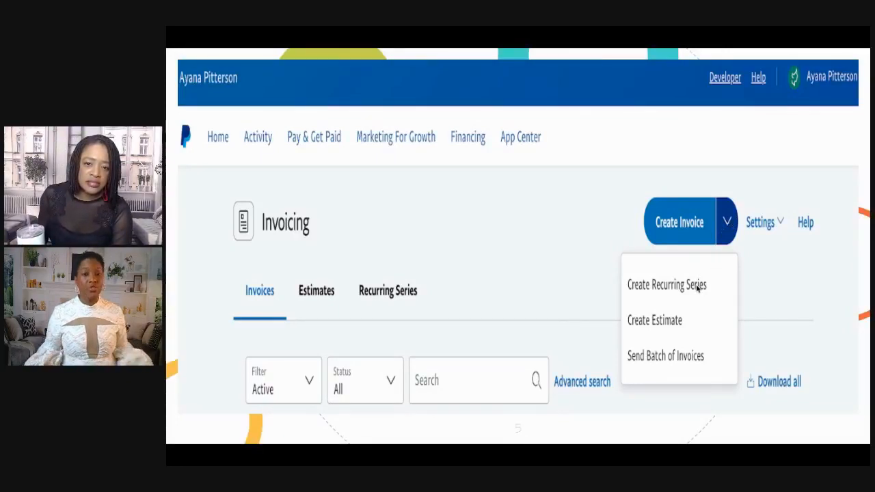
click(689, 368)
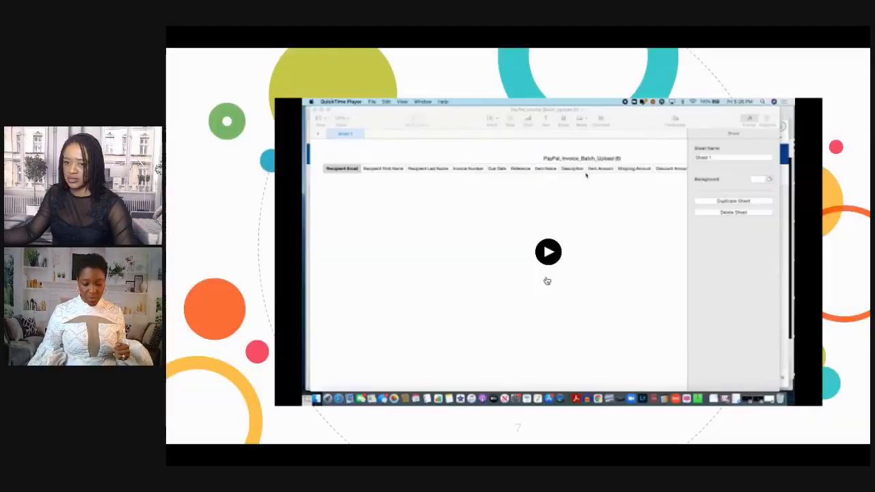
click(548, 253)
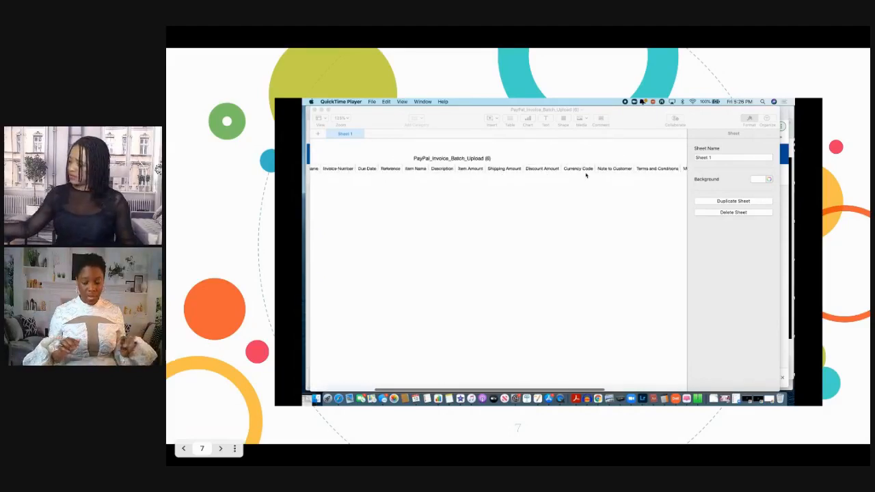
End the slideshow, switch to the PAYPAL BATCH INVOICE PRESENTATION spreadsheet and examine the STEP 1 sheet's columns, including Invoice Number and Due Date
key(Escape)
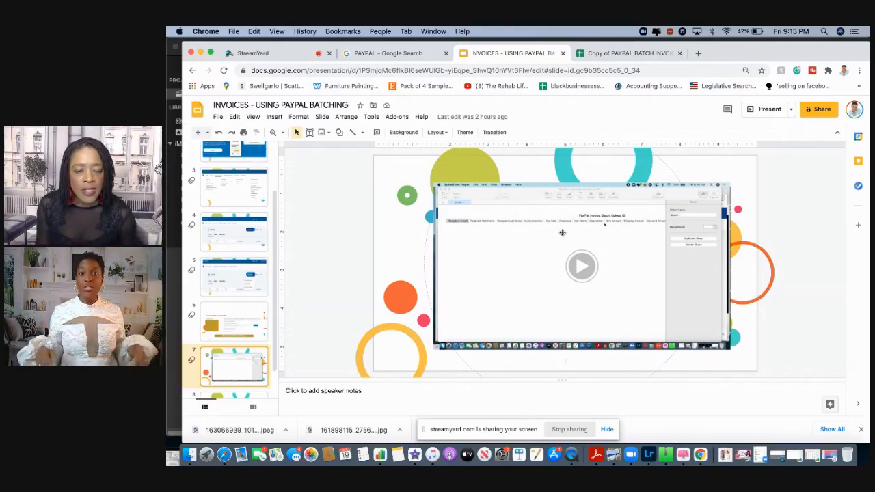
click(640, 55)
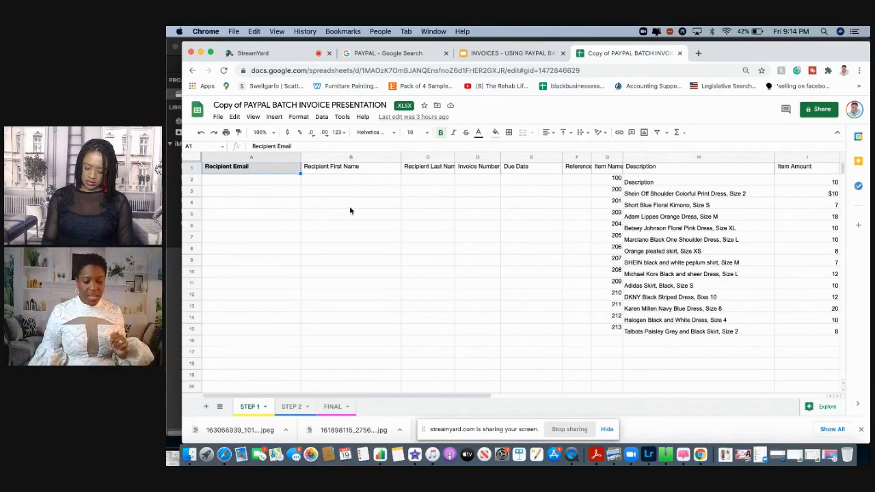
scroll(429, 217, right, 5)
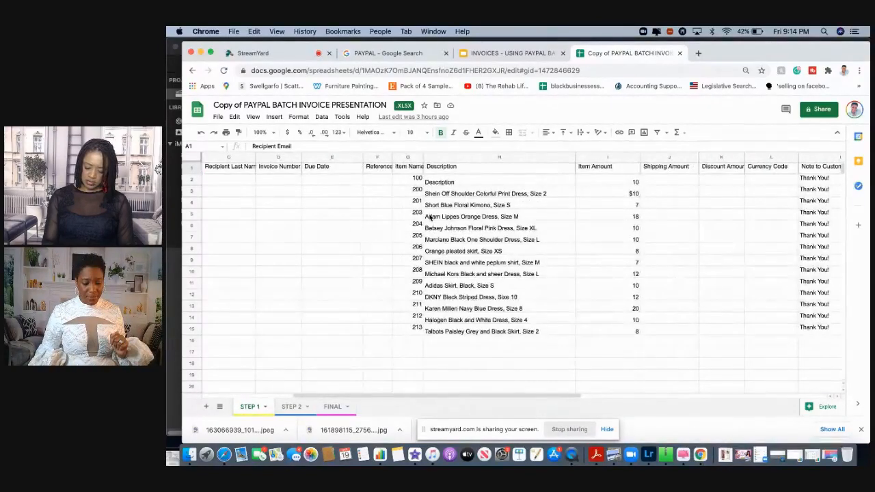
scroll(417, 206, left, 3)
click(384, 180)
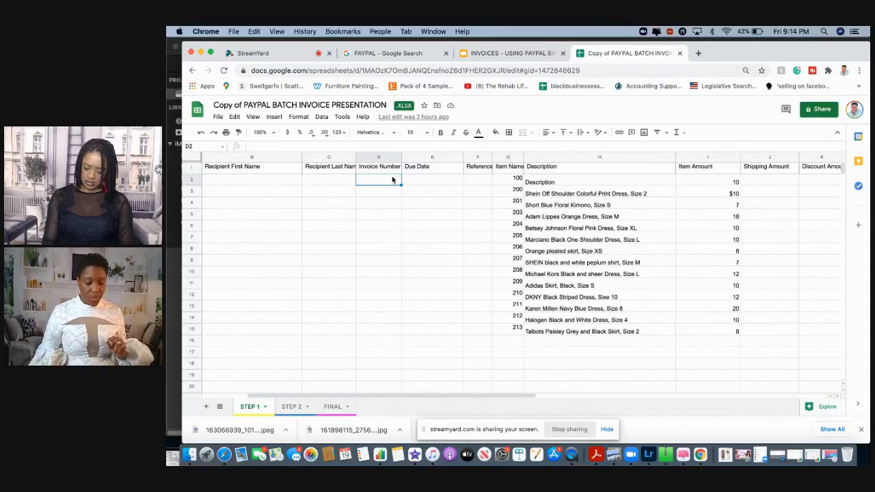
click(428, 181)
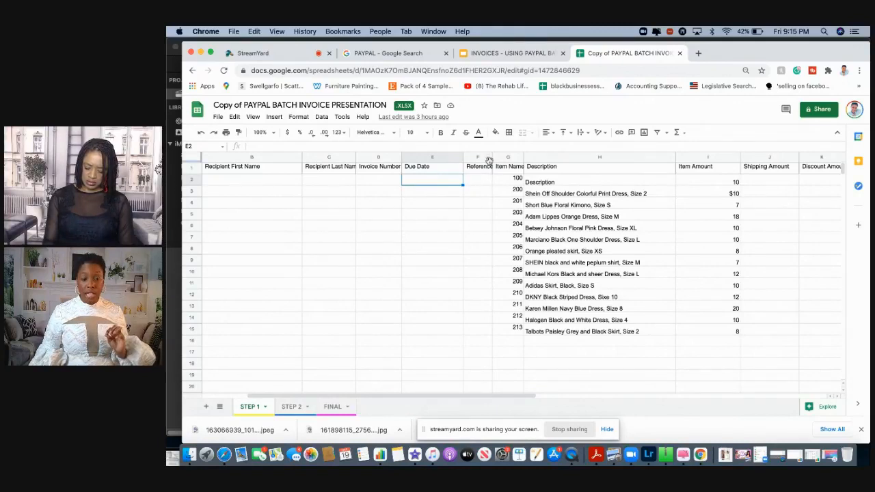
Hide the Reference column and clear the placeholder text "Description" from cell H2
click(469, 157)
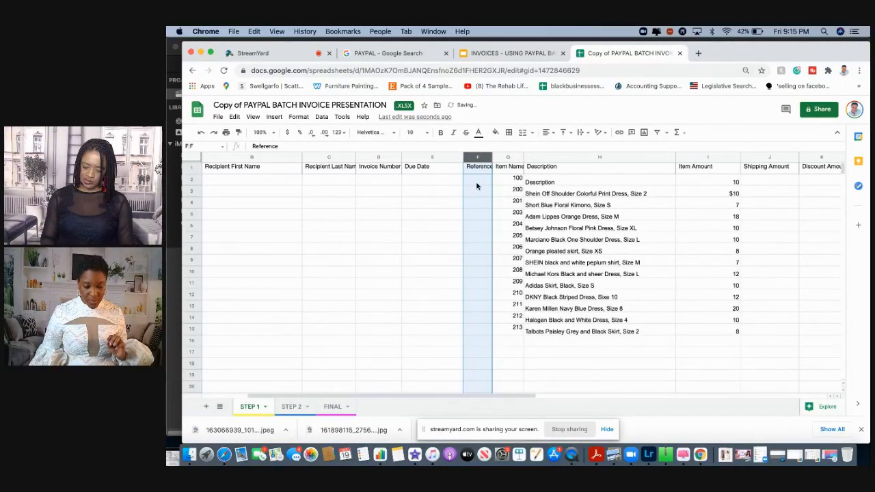
right_click(479, 183)
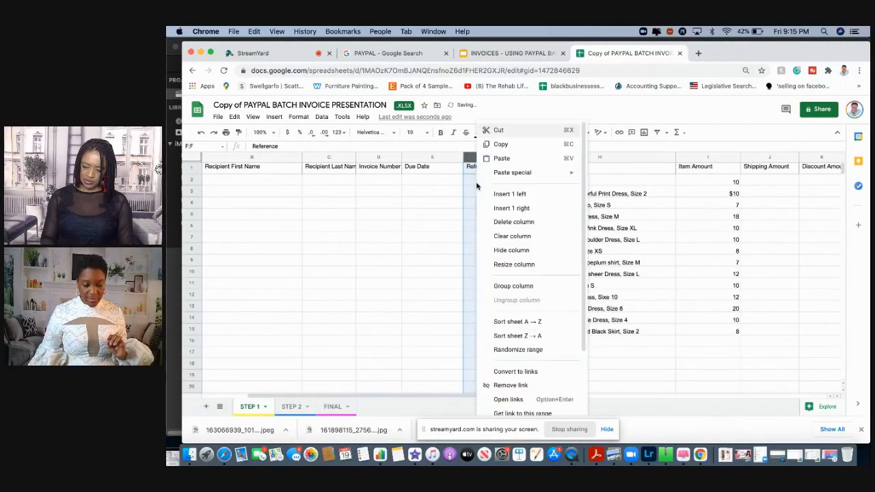
click(525, 251)
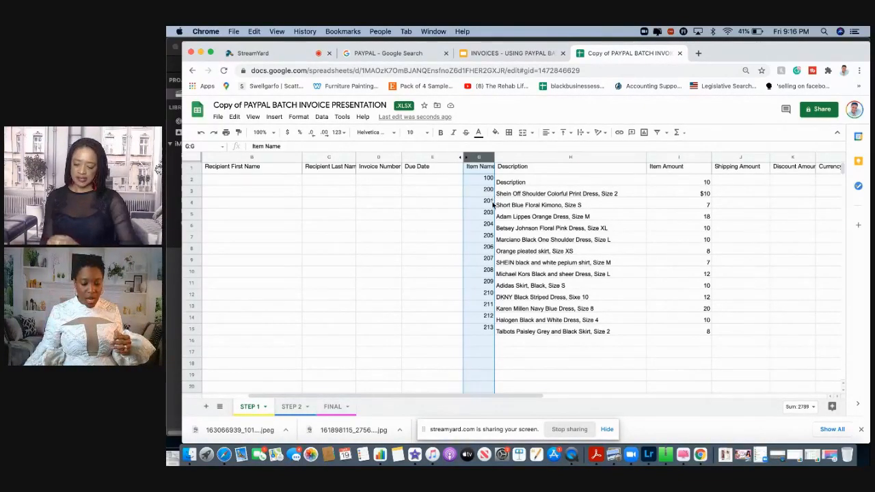
click(533, 183)
key(Delete)
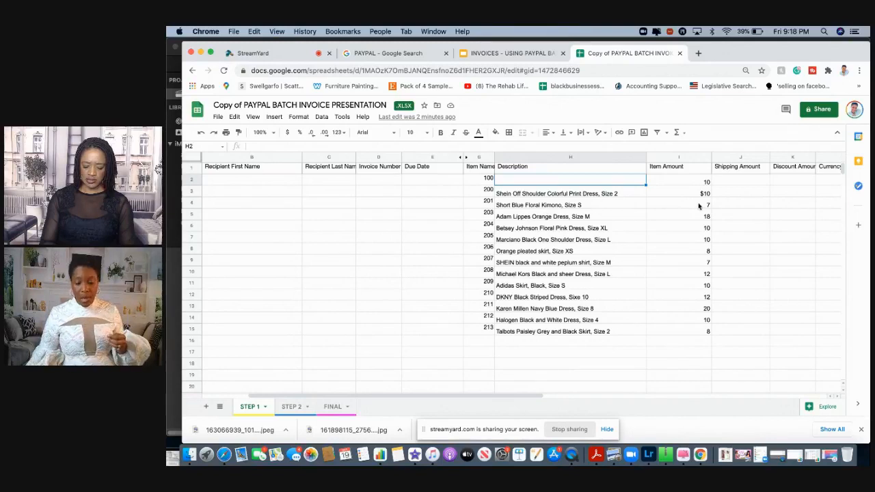
Hide the Discount Amount and Currency Code columns in the STEP 1 sheet
scroll(699, 205, right, 3)
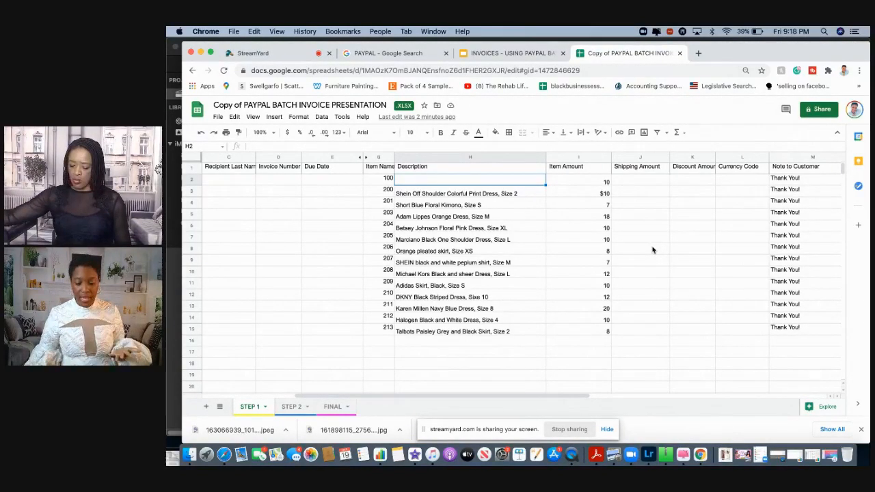
click(683, 158)
right_click(688, 186)
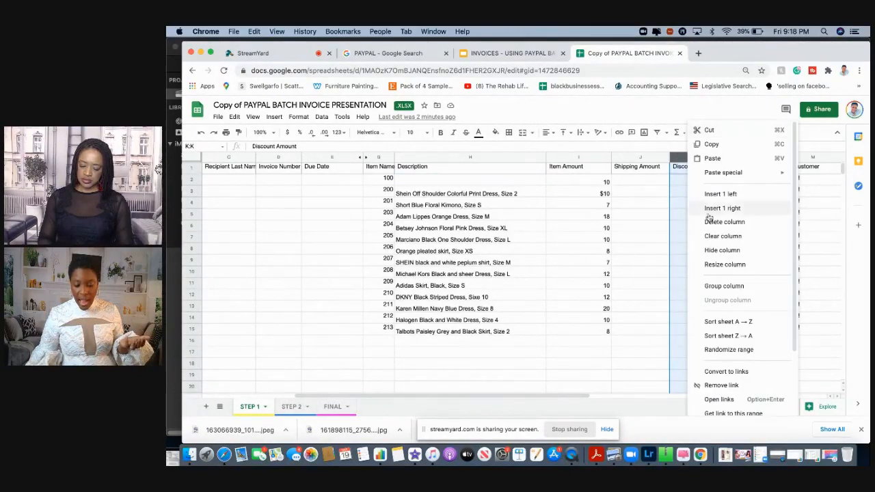
click(721, 251)
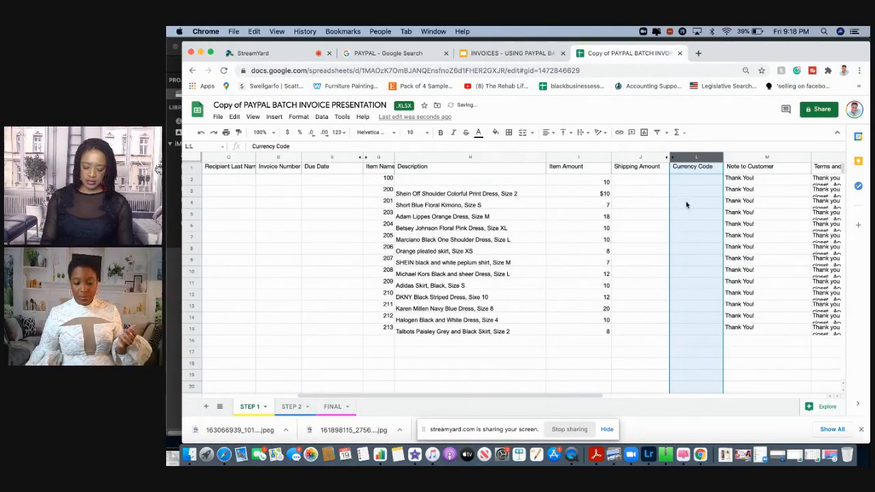
right_click(685, 159)
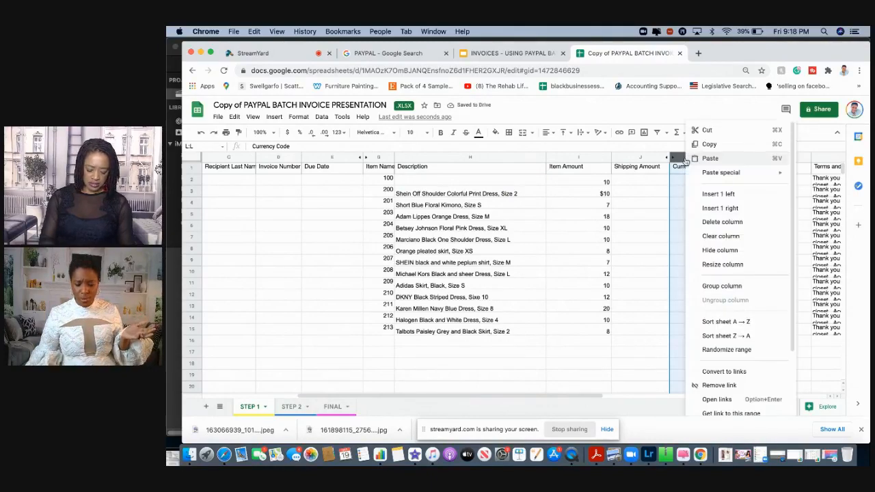
click(725, 251)
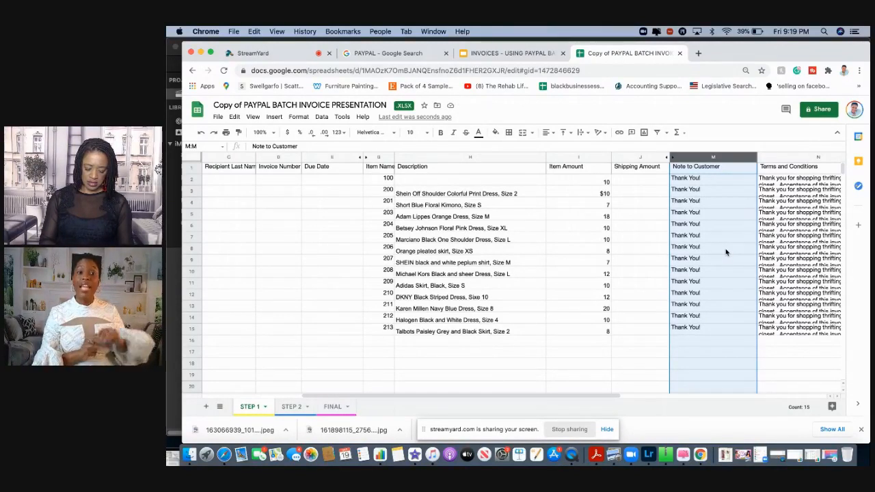
Replace the first Note to Customer in cell M2 with a longer sample message beginning "Thank You for shopping"
click(705, 184)
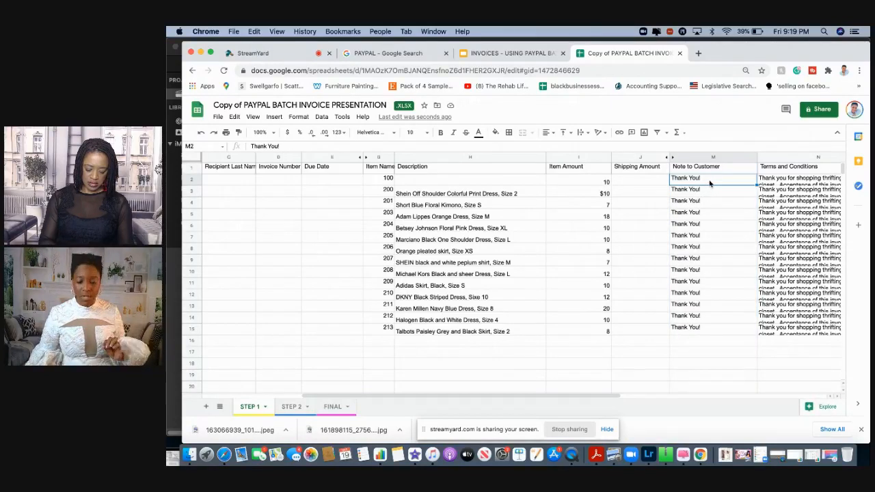
double_click(701, 179)
text(for shopping w)
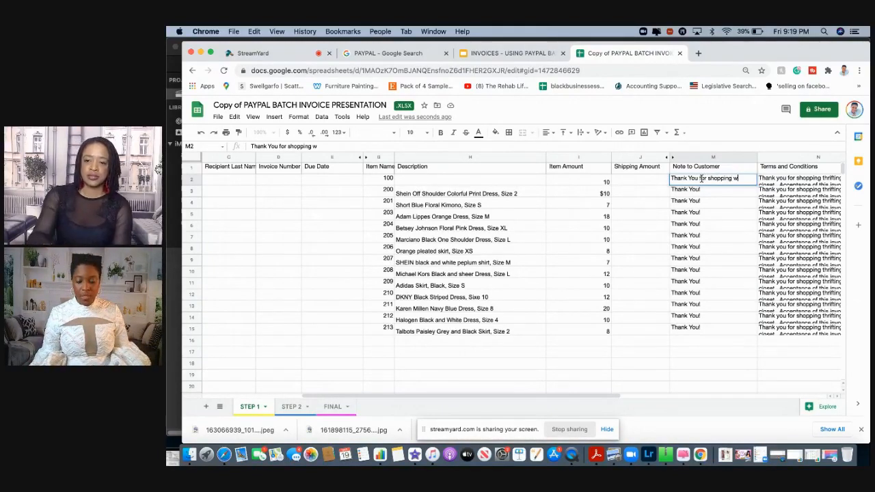
text(hillll)
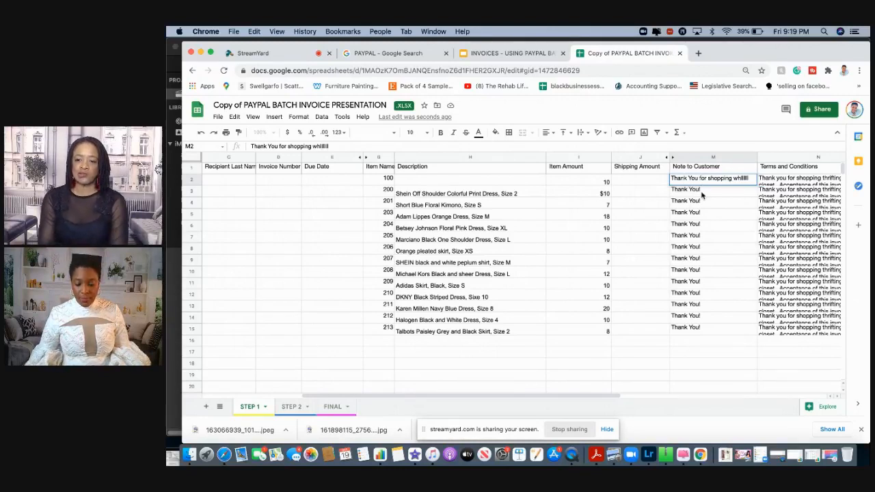
click(704, 194)
click(707, 181)
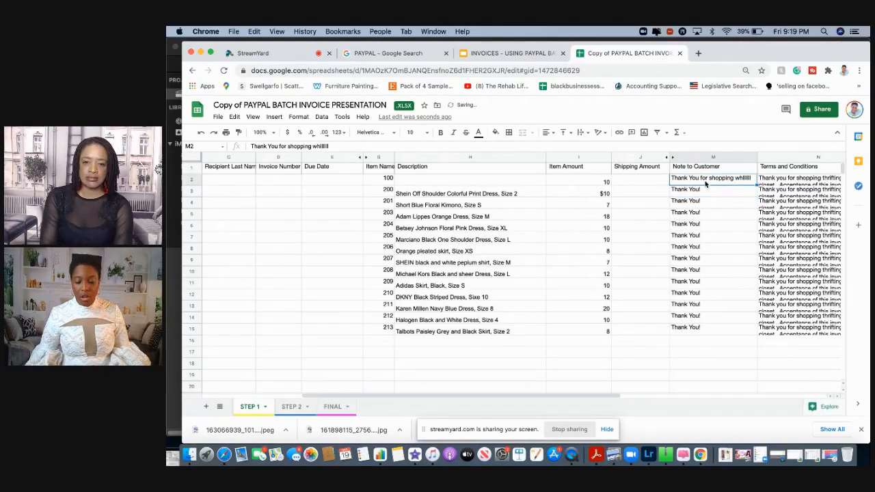
Copy the customer note in M2 and select cells M3:M14 as the range for pasting it
right_click(706, 183)
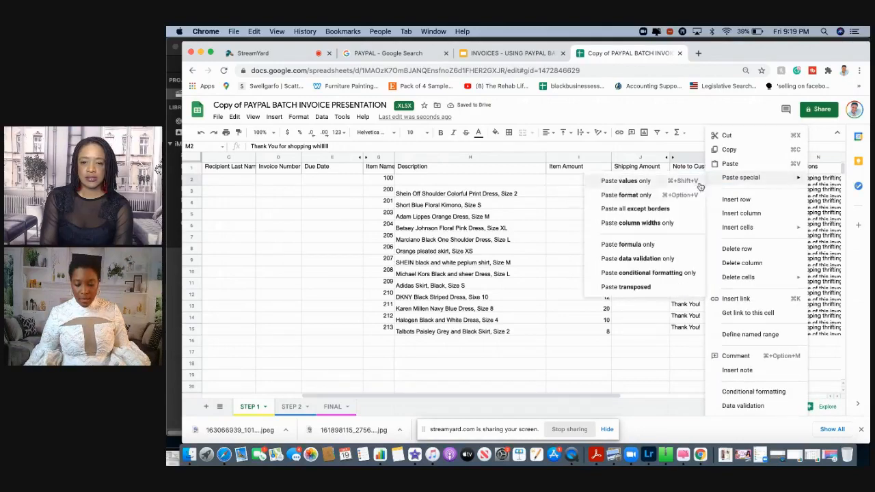
click(676, 321)
click(722, 181)
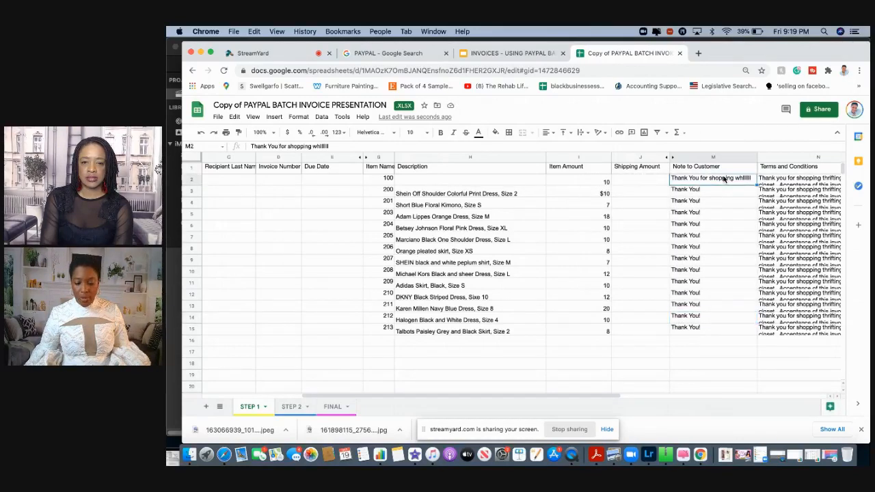
right_click(725, 180)
mouse_move(726, 178)
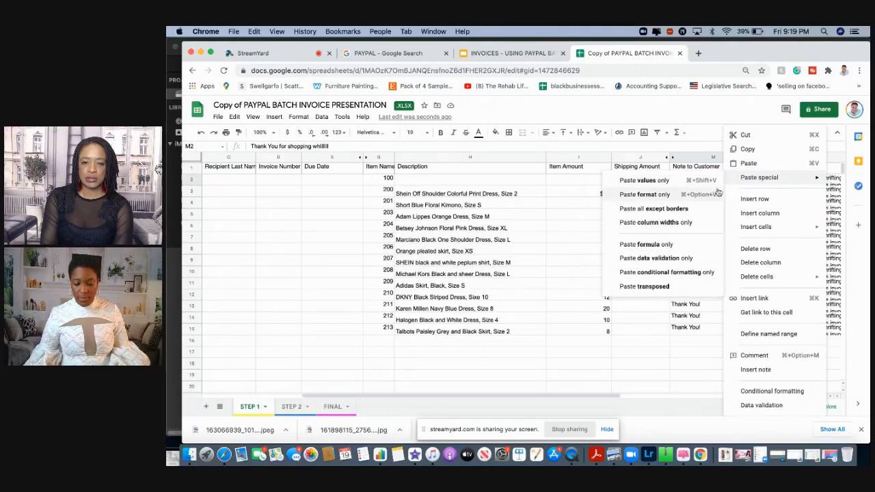
click(747, 149)
drag(724, 191, 733, 327)
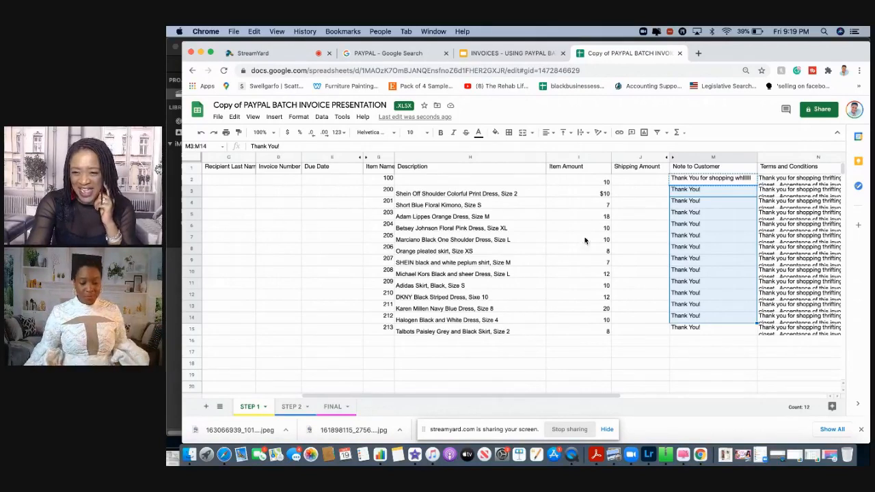
Switch to the STEP 2 sheet and copy the due date 3/20/2021 from E2 into E3:E15
click(290, 407)
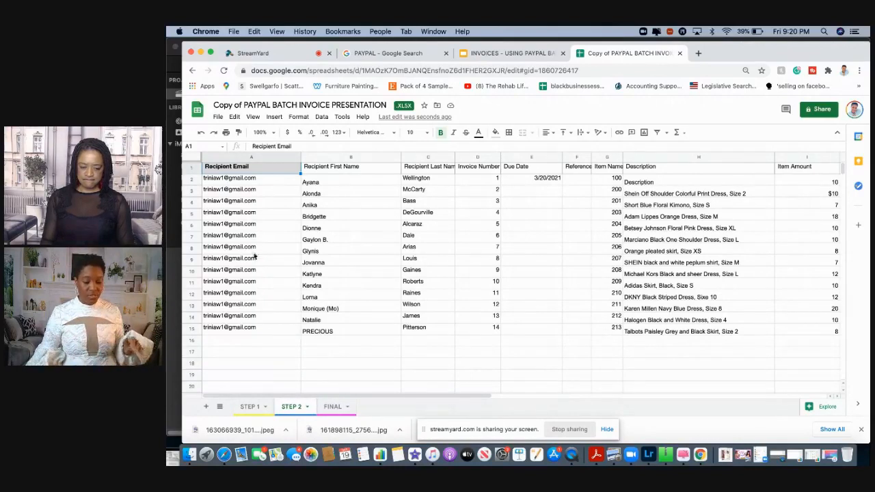
mouse_move(266, 242)
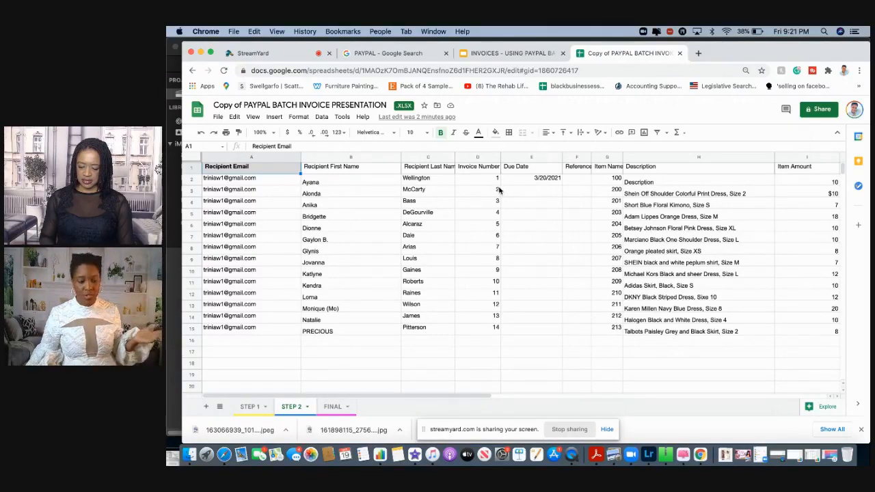
click(547, 180)
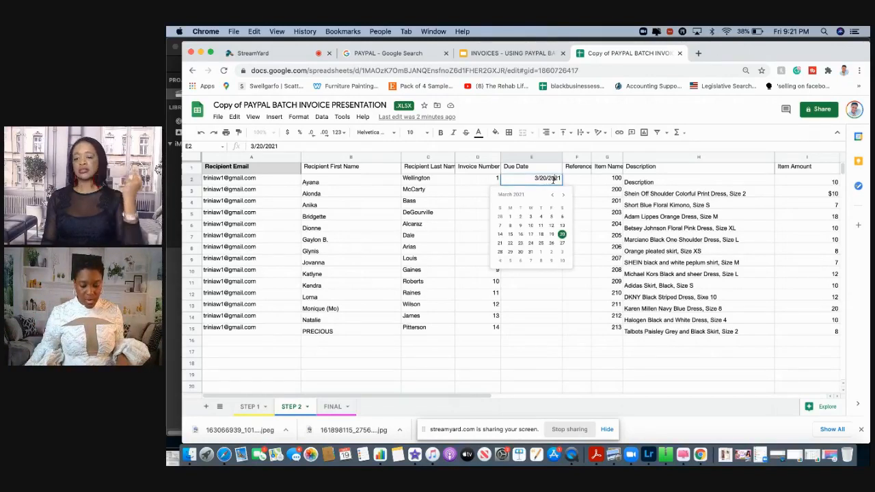
key(Escape)
right_click(553, 179)
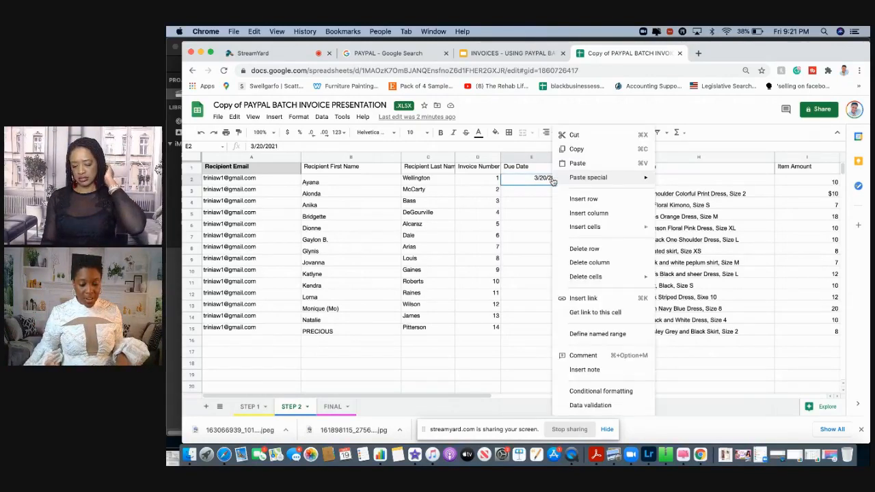
click(575, 150)
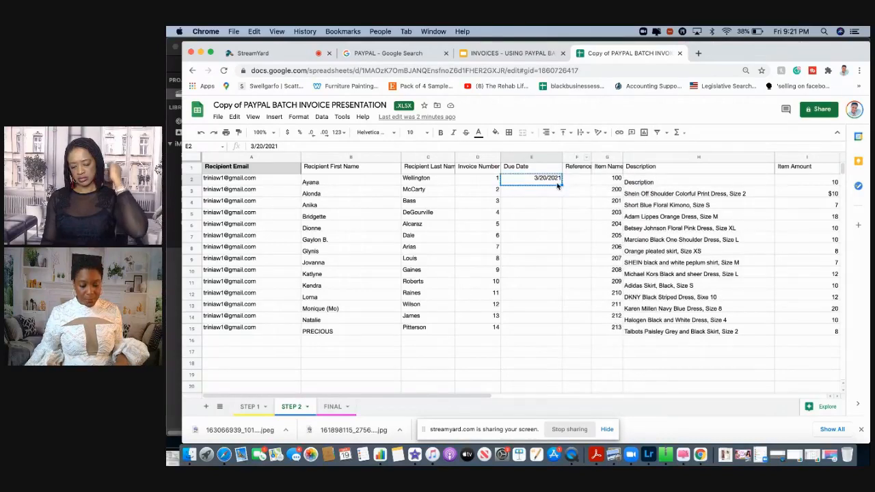
drag(549, 193, 545, 328)
key(super+v)
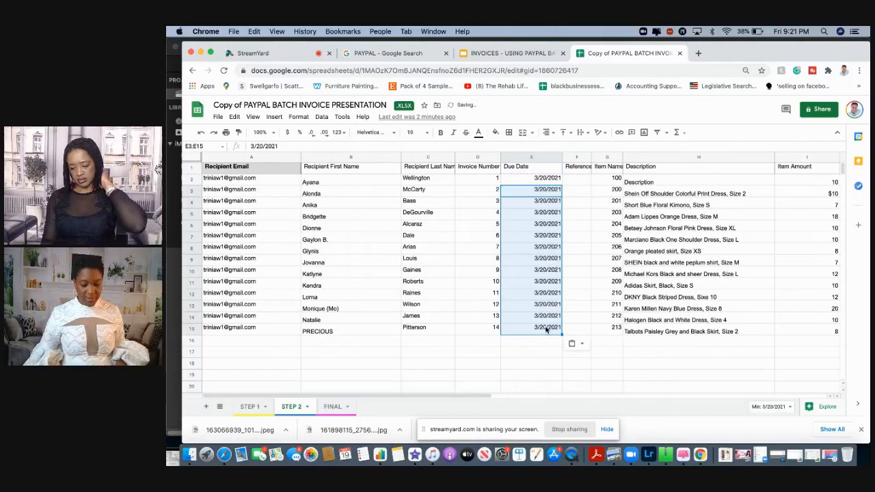
scroll(643, 342, right, 5)
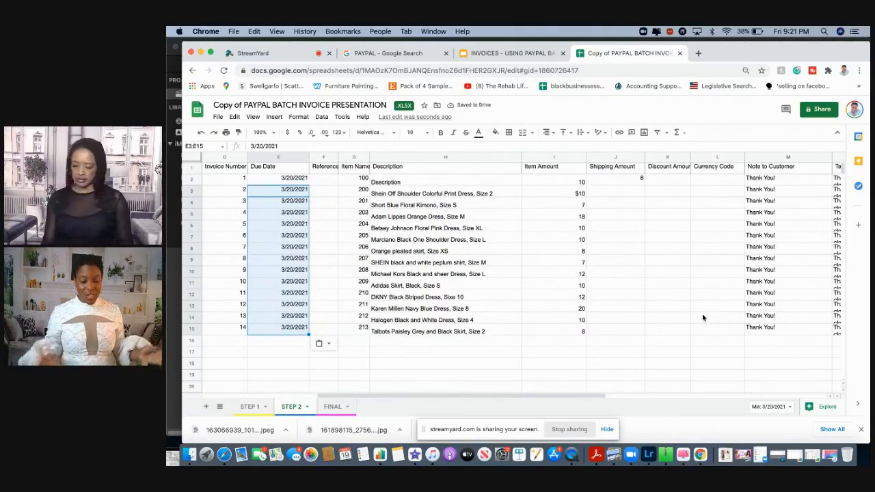
scroll(703, 317, left, 5)
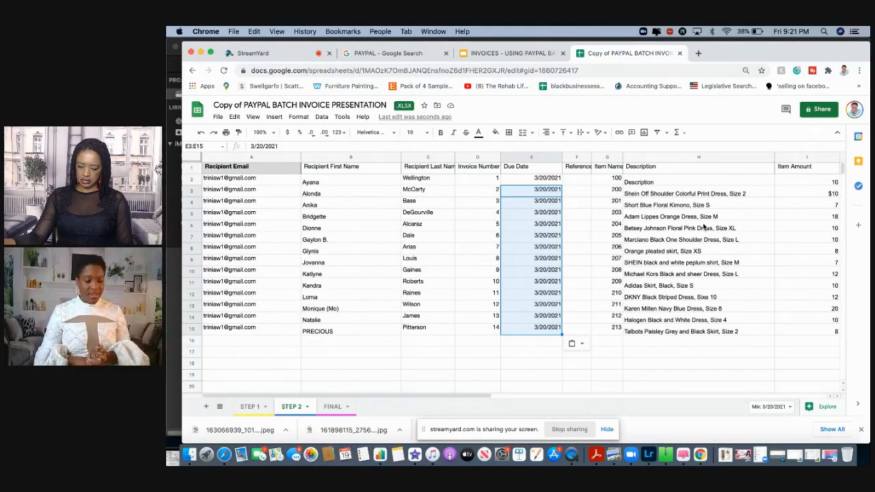
click(217, 117)
mouse_move(233, 156)
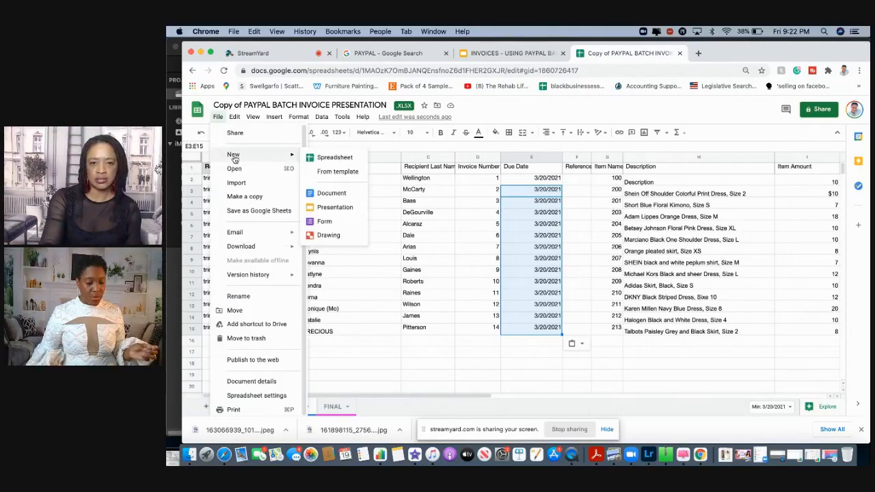
click(461, 296)
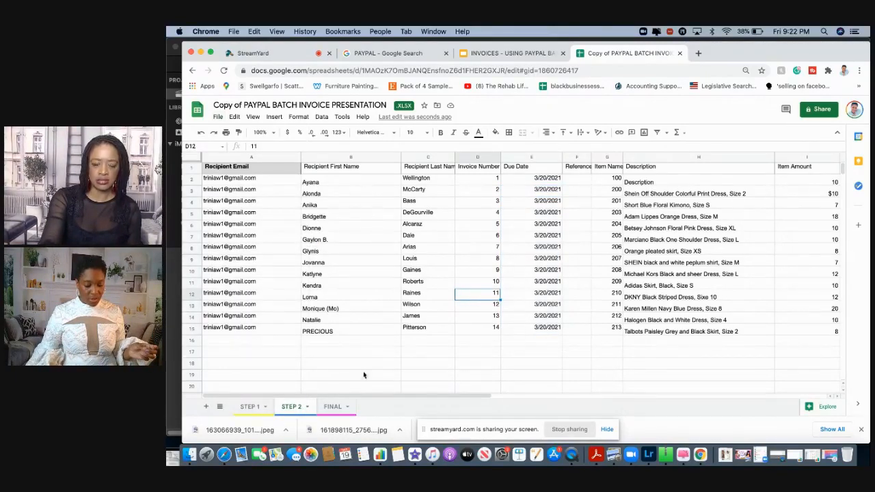
Switch to the FINAL sheet and download it as a comma-separated values (.csv) file
click(332, 407)
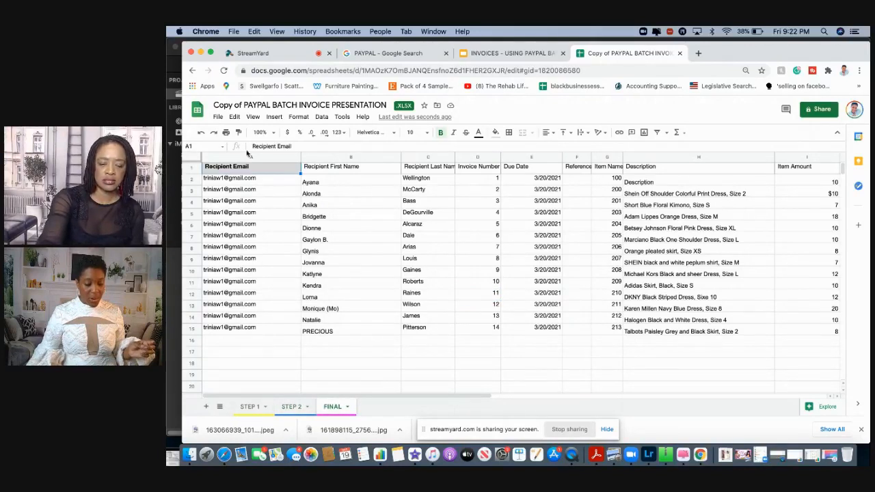
click(217, 117)
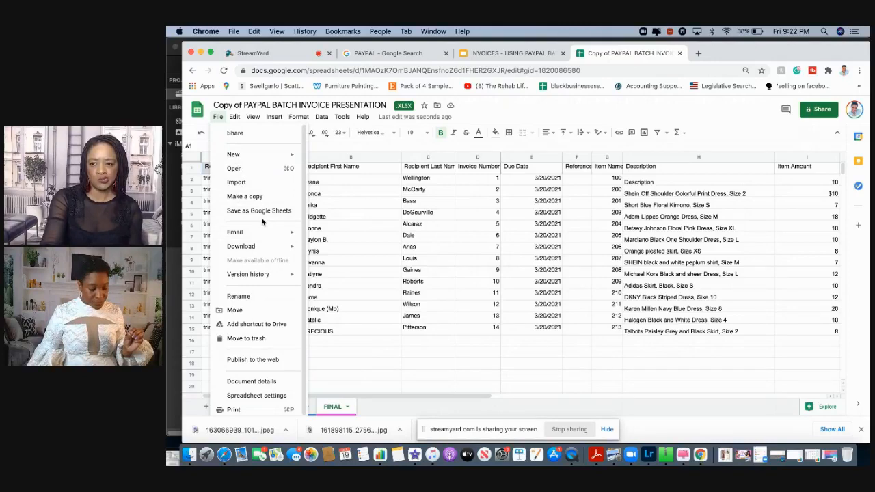
mouse_move(253, 161)
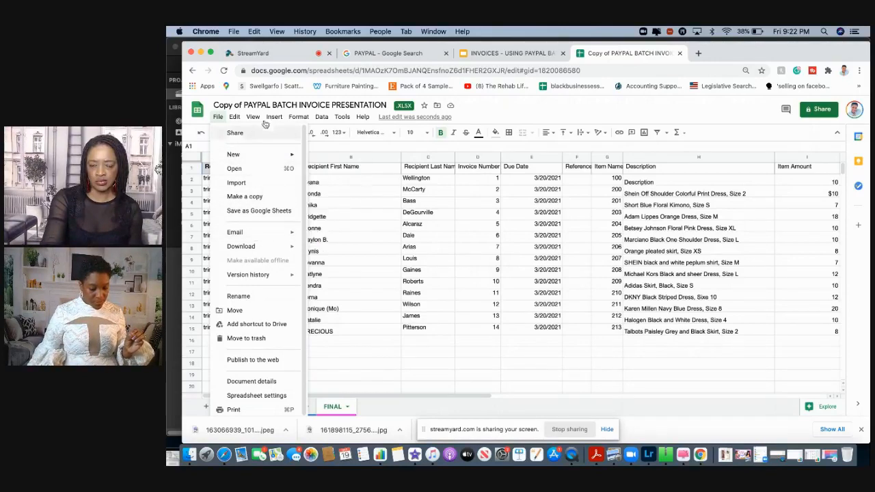
click(483, 113)
click(218, 117)
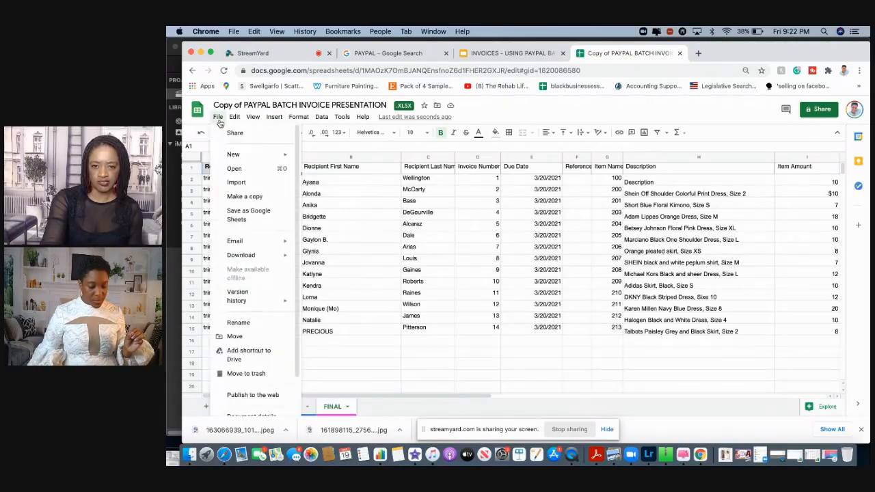
mouse_move(239, 249)
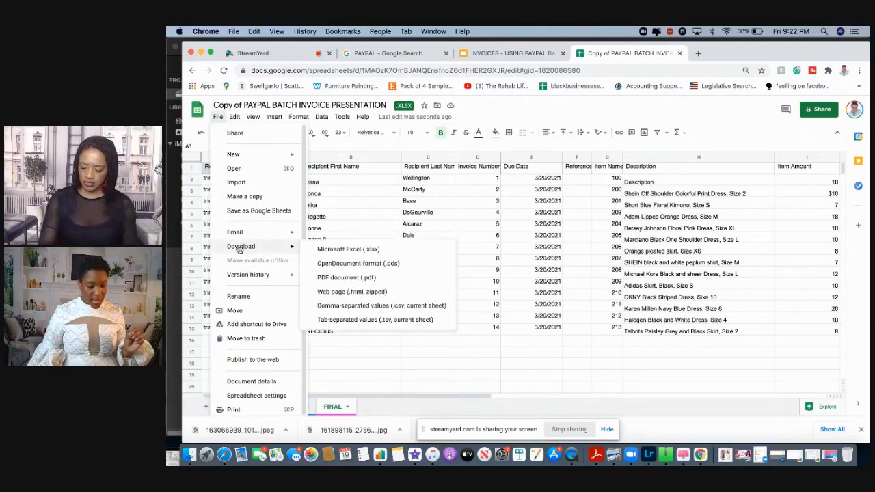
click(368, 307)
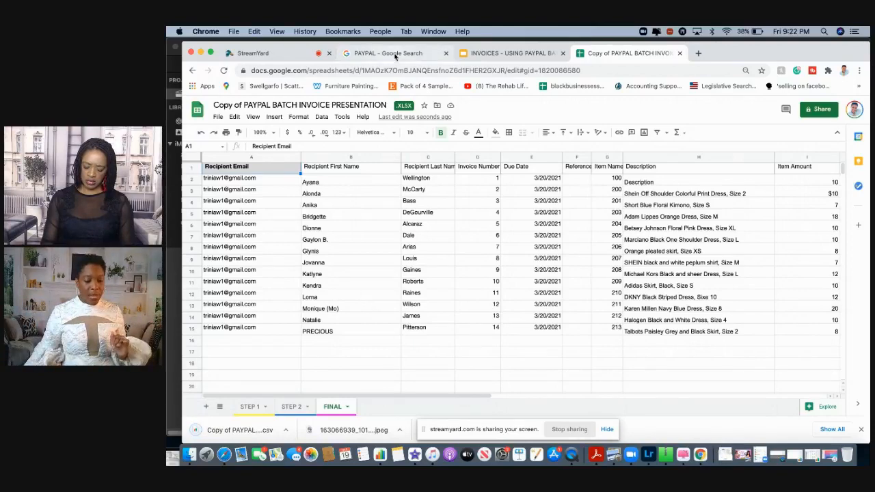
Open the PayPal website from the Google search results and log in to the account
click(396, 54)
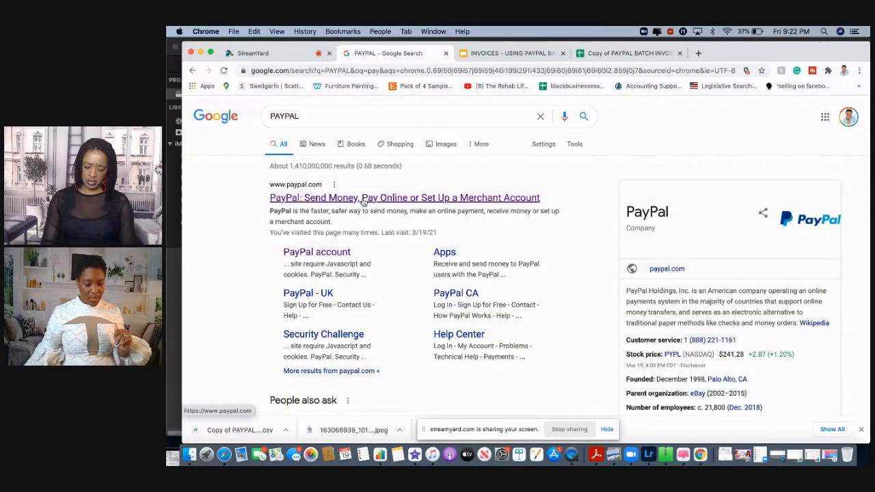
click(364, 200)
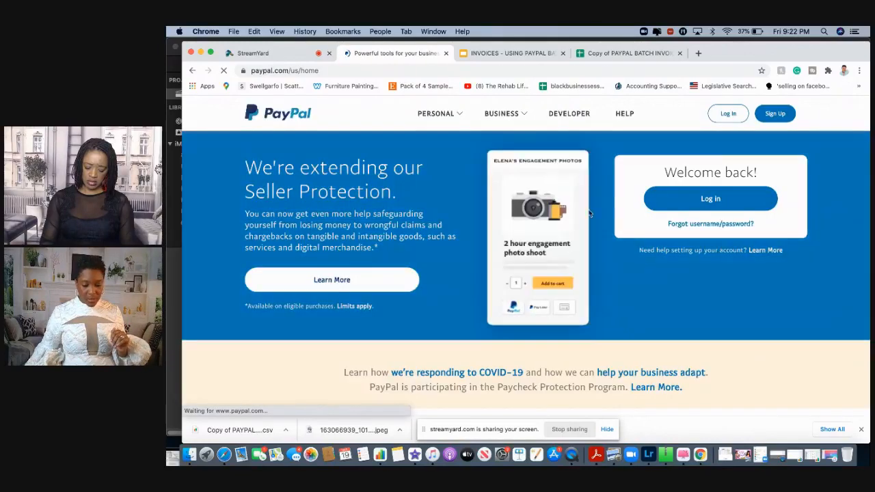
click(712, 200)
click(562, 281)
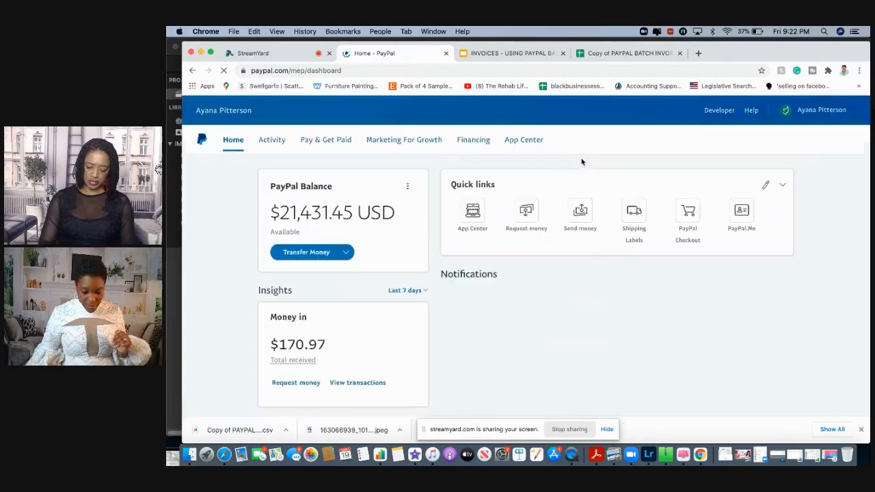
Go to Create & Manage Invoices and start sending a batch of invoices
click(337, 142)
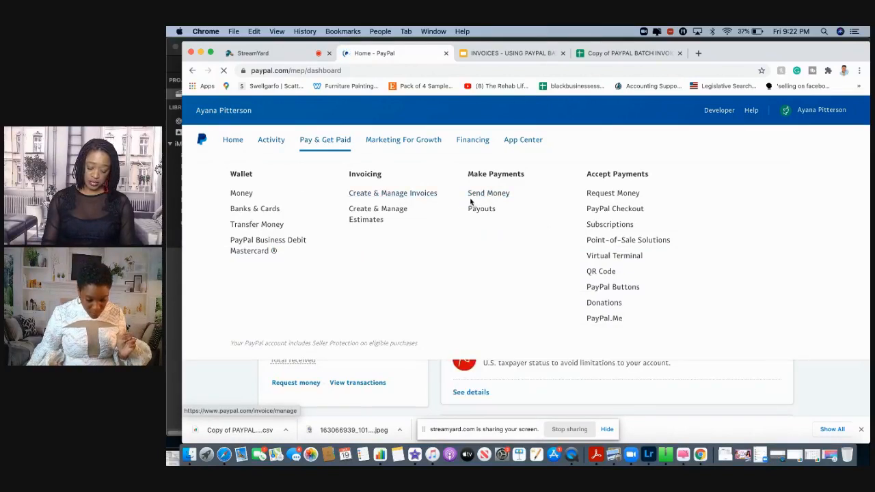
click(383, 195)
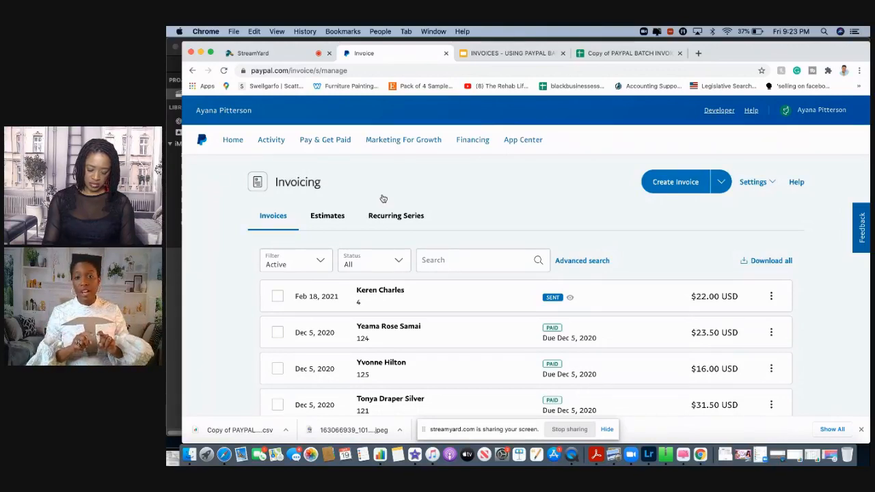
click(722, 186)
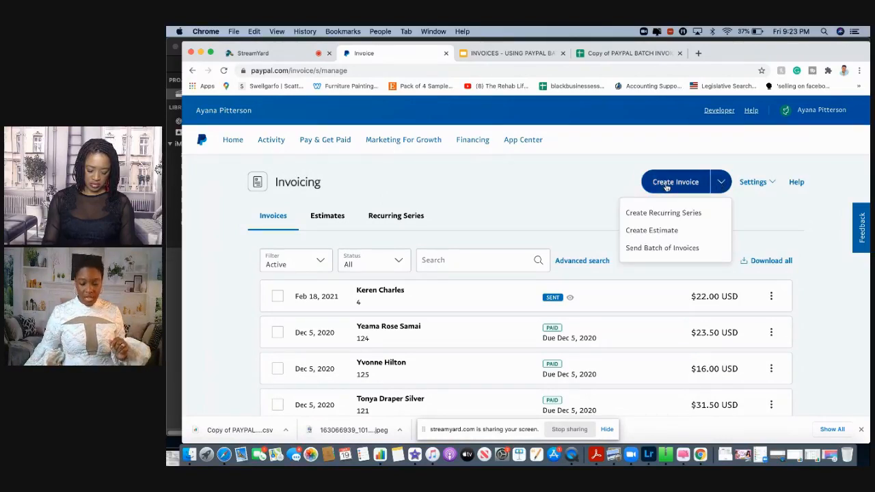
click(670, 250)
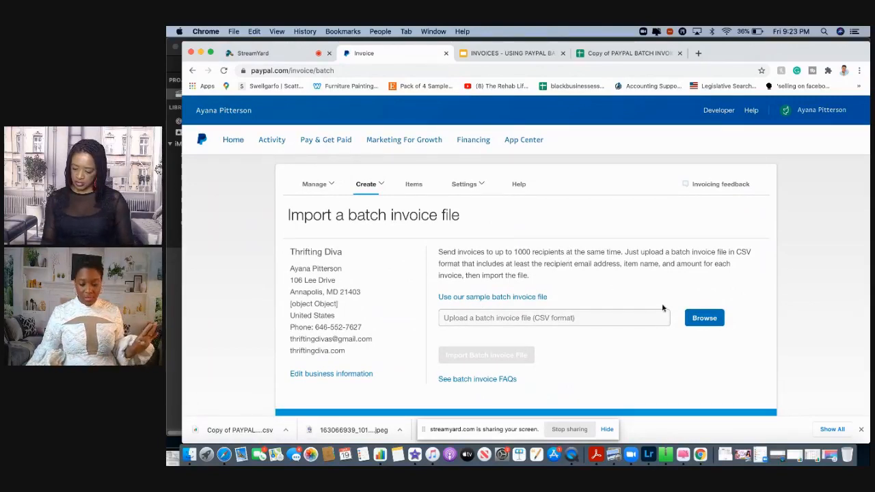
Import "Copy of PAYPAL BATCH INVOICE PRESENTATION .xlsx - FINAL.csv" from Downloads as the batch invoice file and review the invoice errors
click(704, 319)
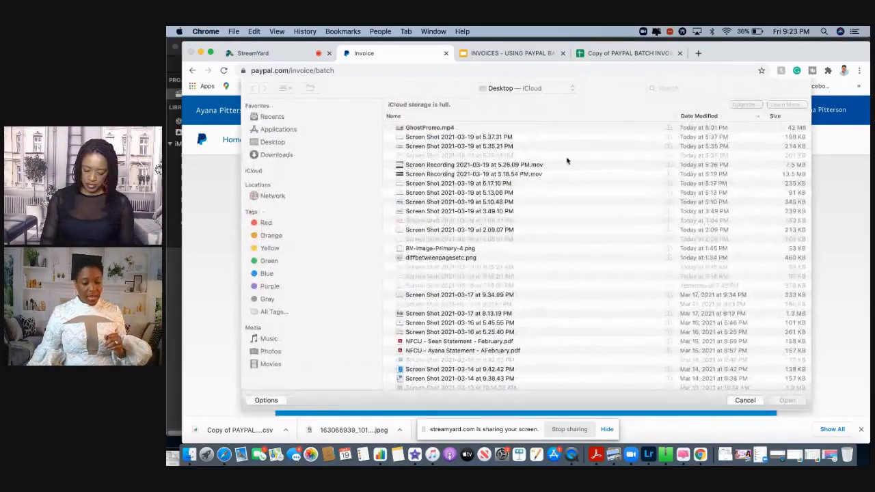
click(282, 156)
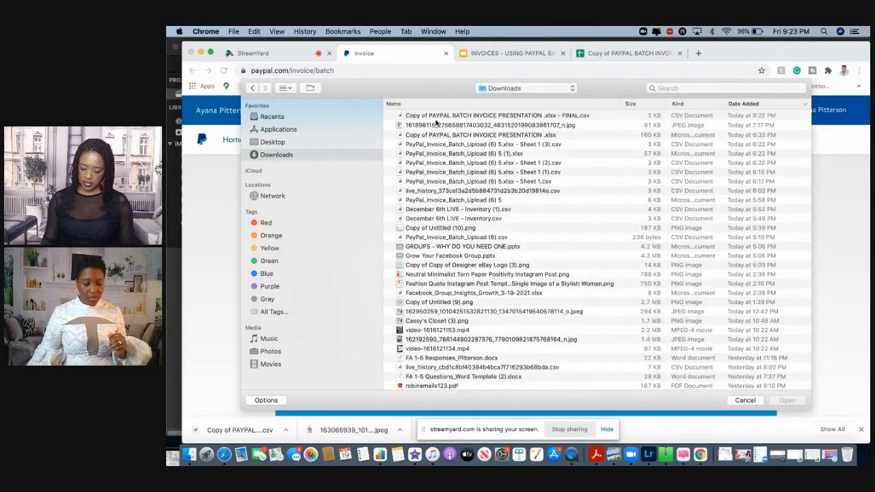
click(438, 118)
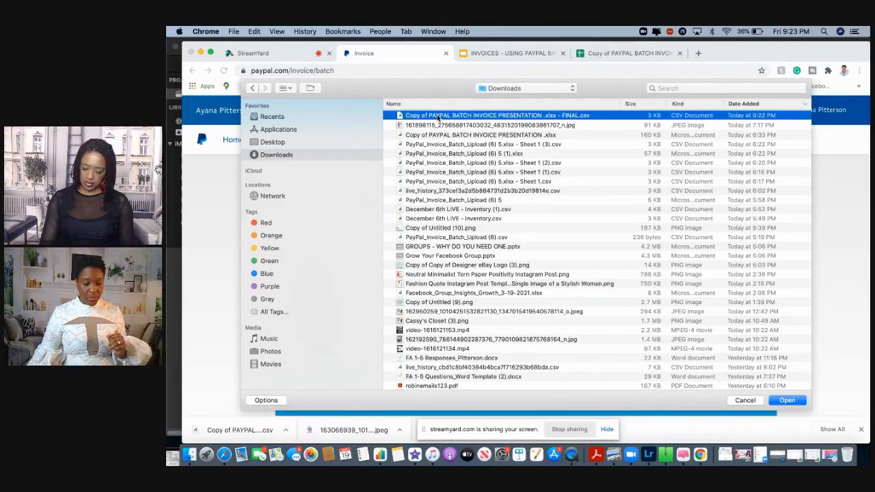
click(788, 400)
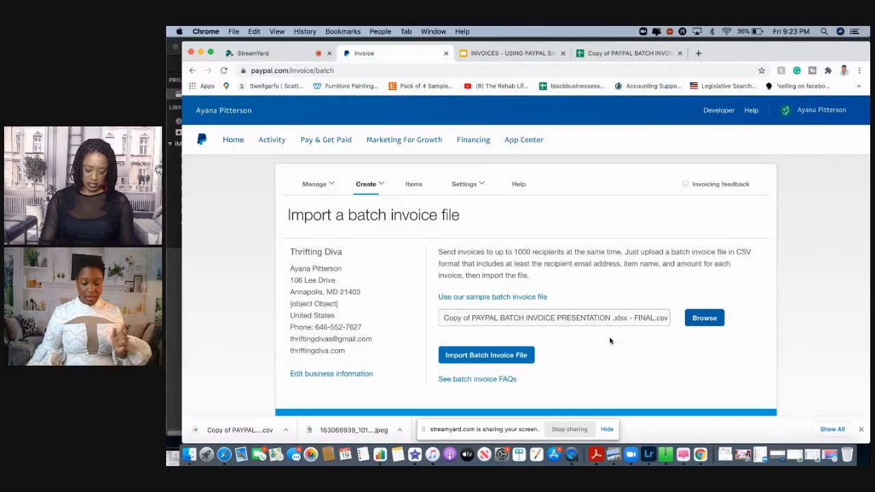
click(502, 357)
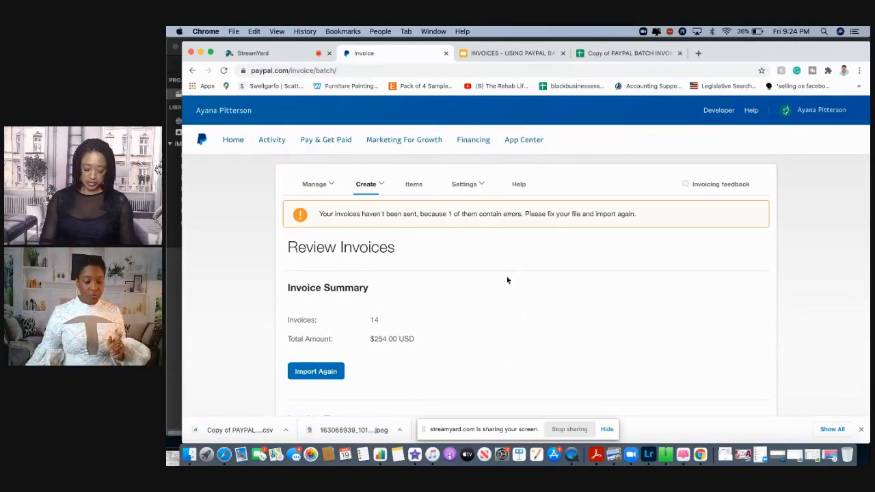
scroll(511, 299, down, 1)
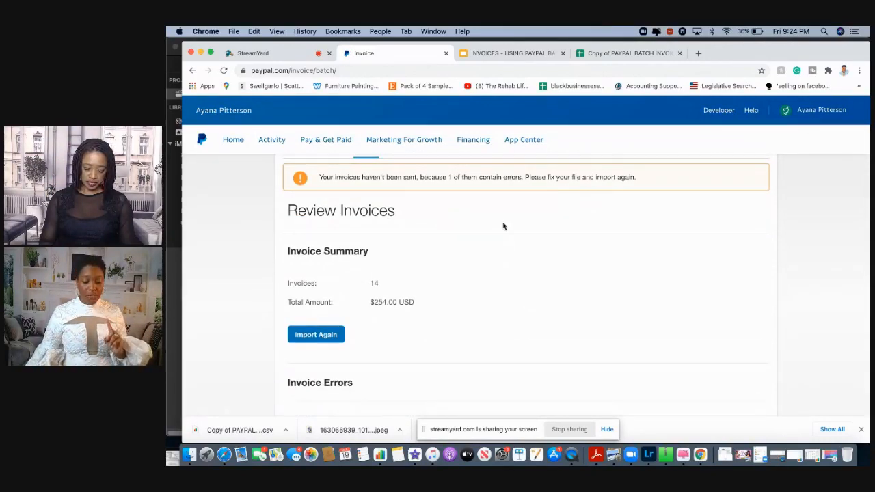
scroll(504, 225, down, 2)
scroll(503, 226, down, 1)
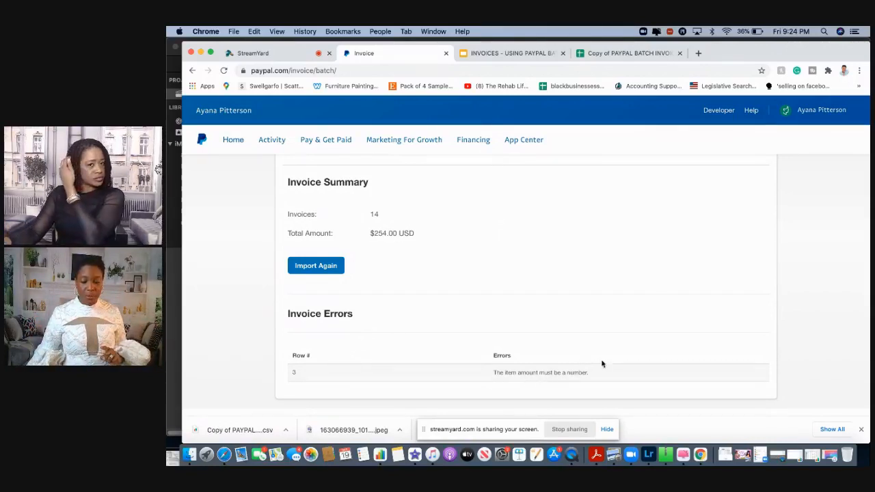
Return to the batch invoice spreadsheet in Google Sheets and set the item amount in I3 of the FINAL sheet to 1
click(619, 53)
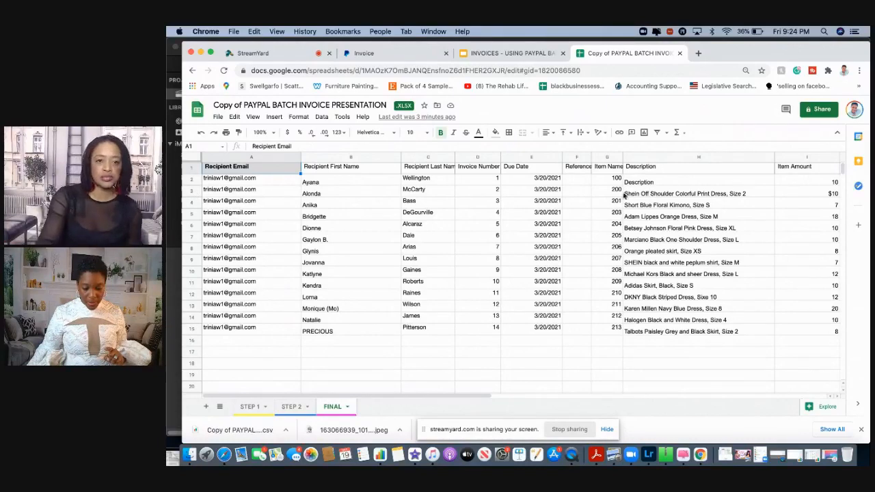
click(833, 197)
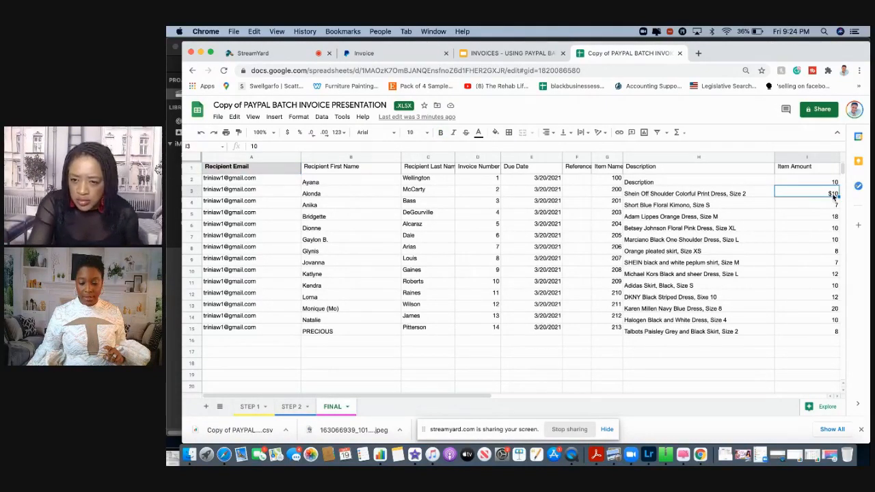
double_click(833, 196)
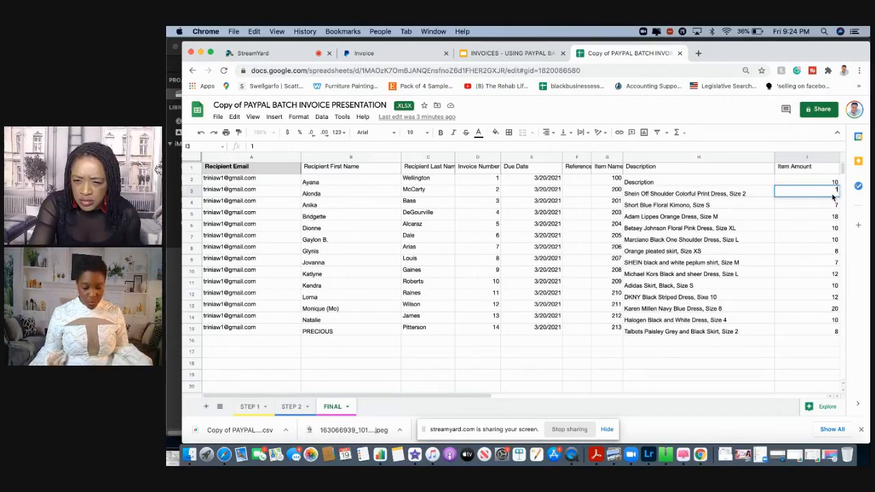
click(834, 226)
click(834, 196)
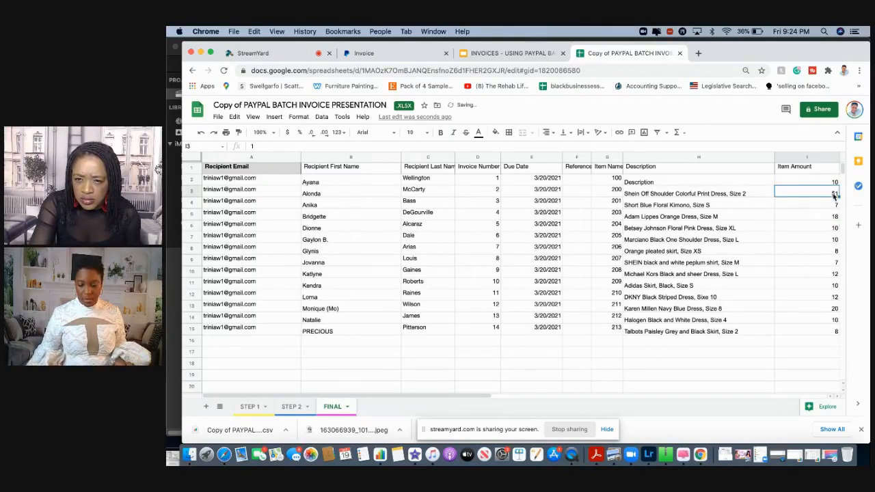
Open the data validation settings for cell I3 in the FINAL sheet and remove its validation
right_click(835, 196)
scroll(825, 197, right, 6)
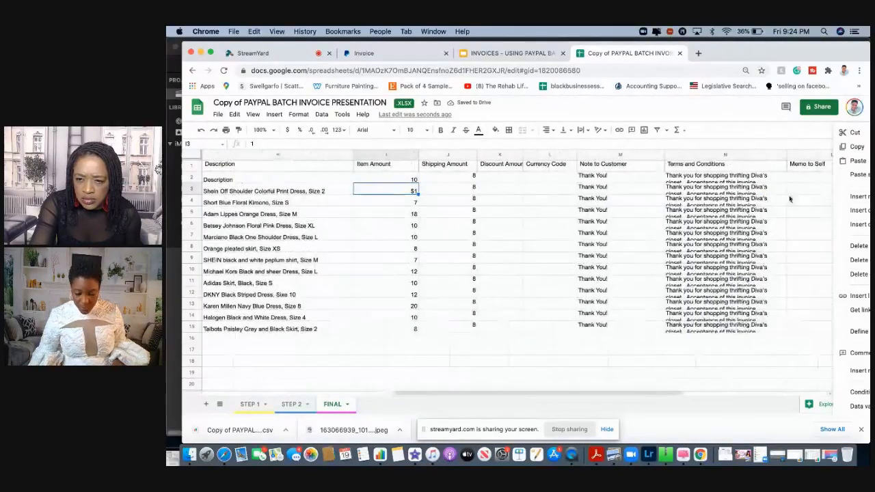
right_click(404, 192)
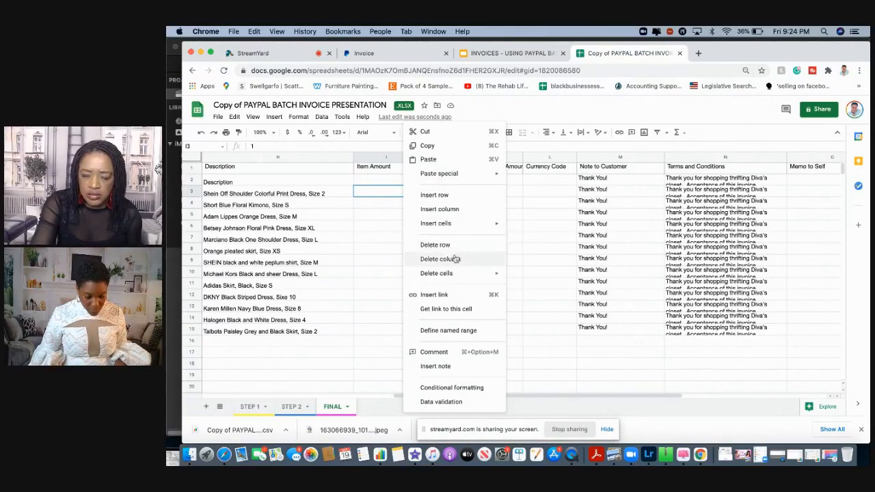
click(393, 194)
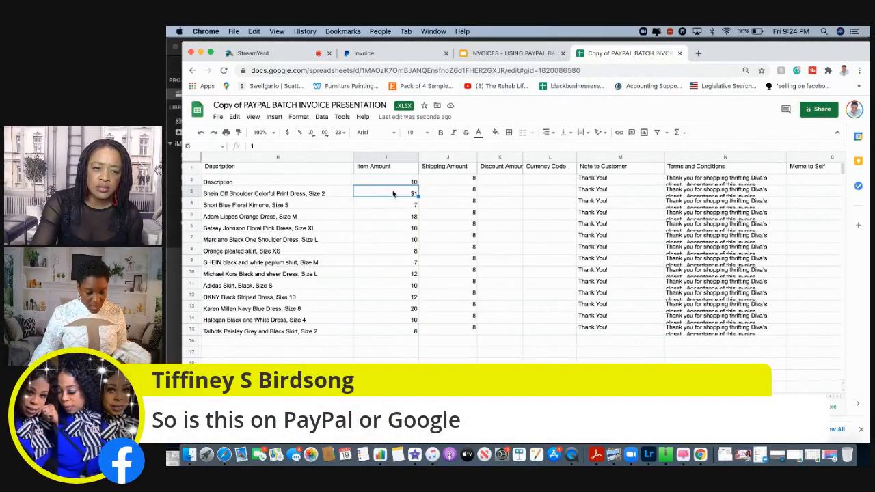
right_click(414, 196)
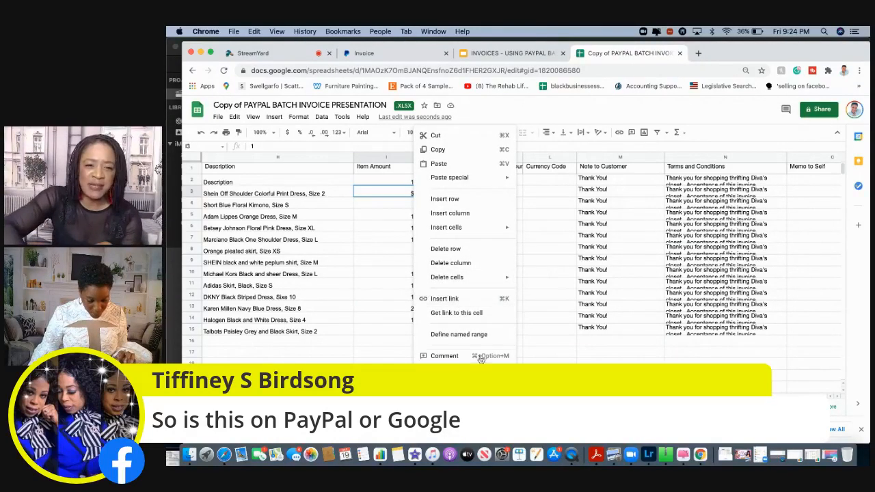
click(480, 406)
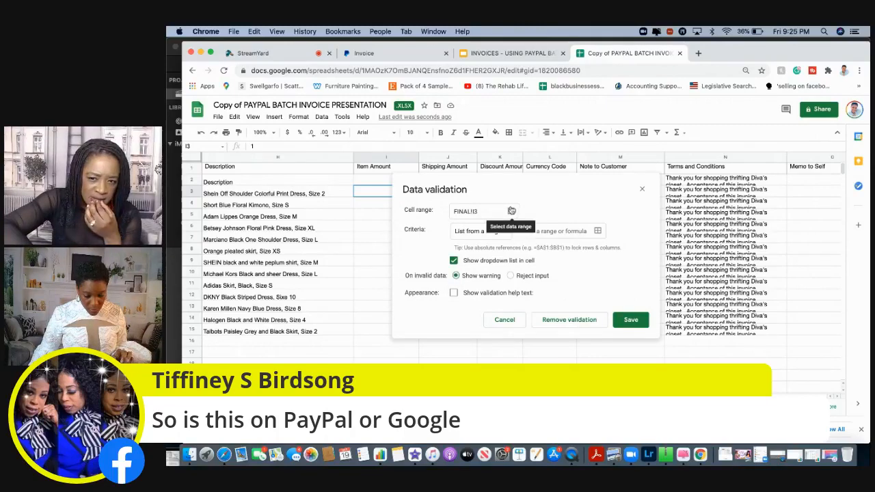
click(569, 320)
Clear the item amount in cell I3 for the Shein Off Shoulder Colorful Print Dress
double_click(409, 194)
click(413, 204)
click(416, 196)
double_click(416, 196)
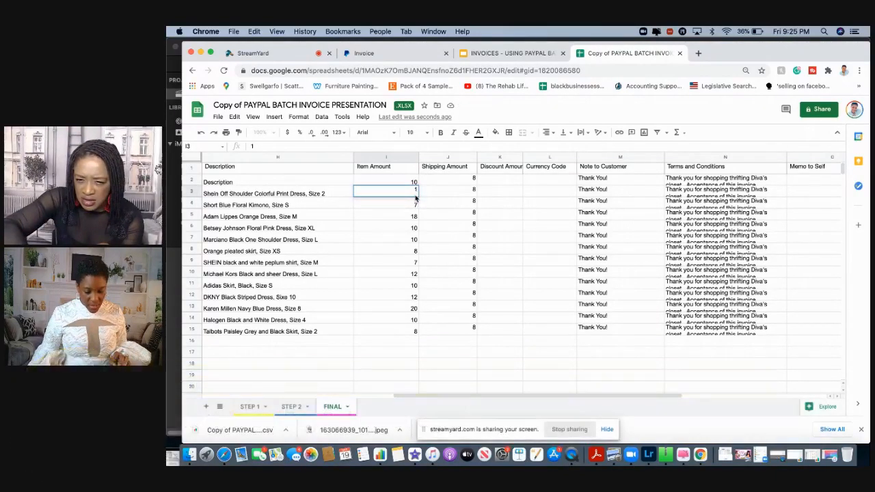
click(416, 207)
click(408, 196)
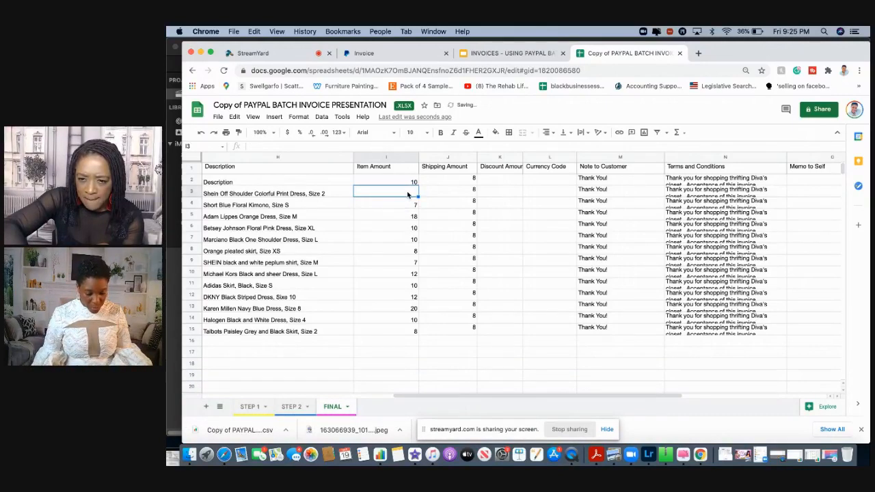
Try entering 6 as the item amount in I3 of the FINAL sheet, and clear the cell again
text(6)
key(Return)
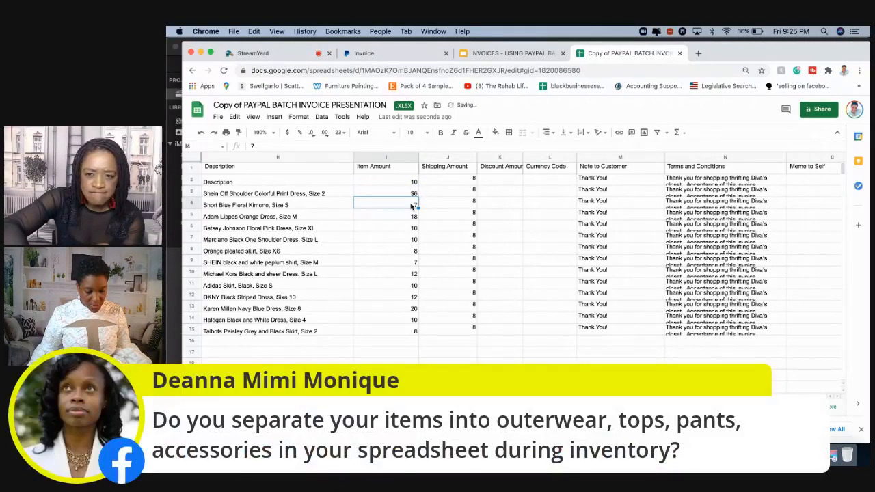
click(416, 195)
double_click(415, 194)
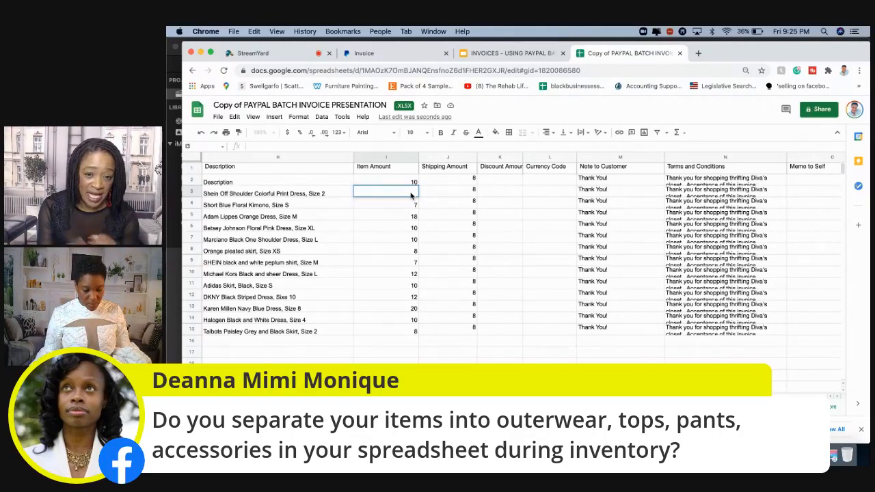
click(430, 216)
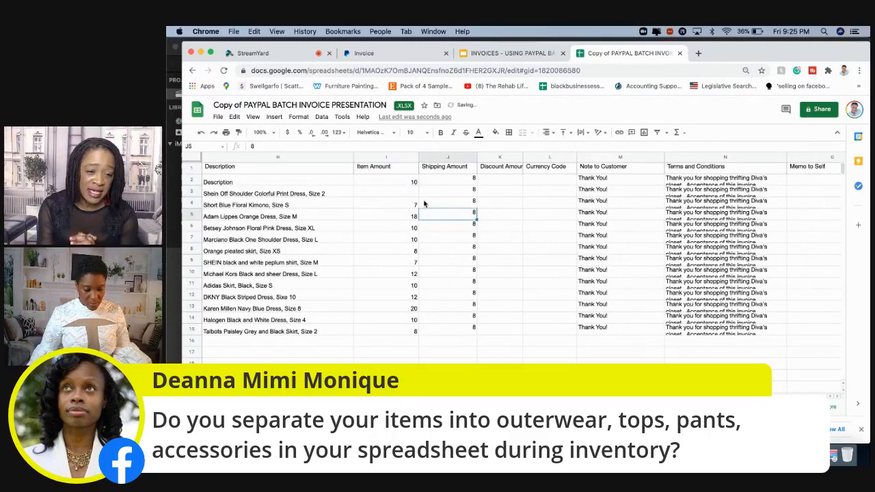
click(414, 196)
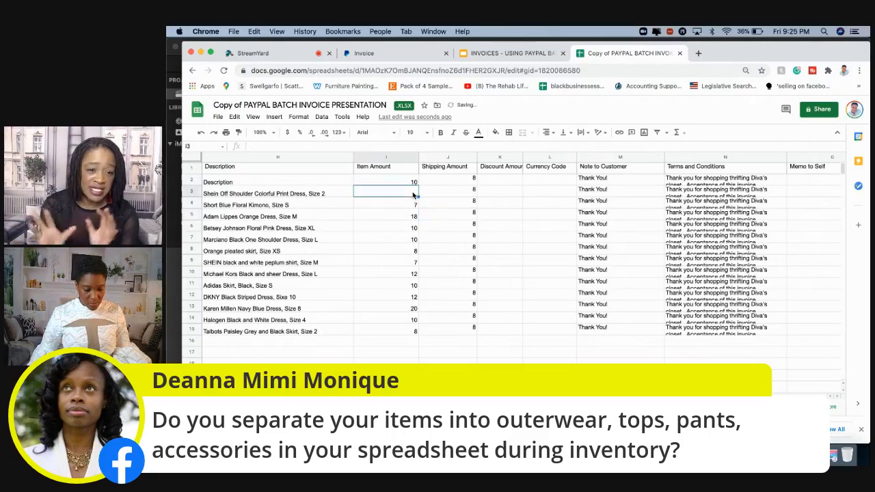
Delete row 3, the Shein Off Shoulder Colorful Print Dress entry, from the FINAL sheet
click(194, 193)
right_click(194, 196)
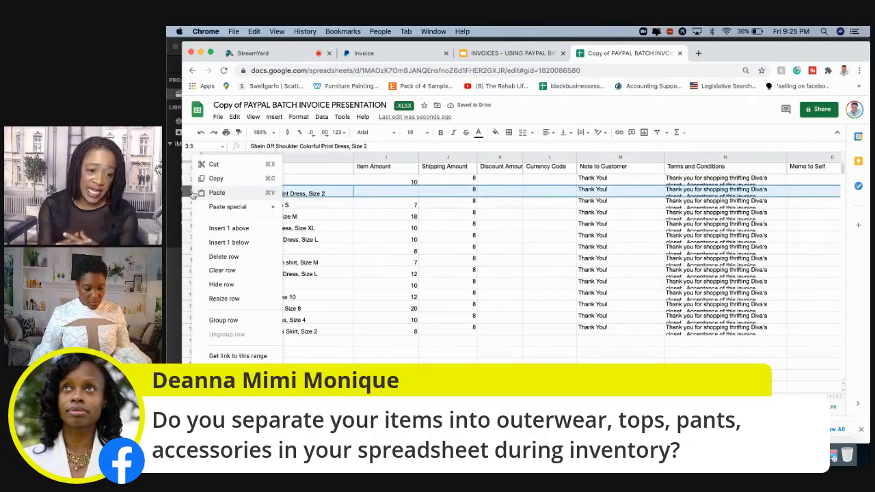
click(223, 257)
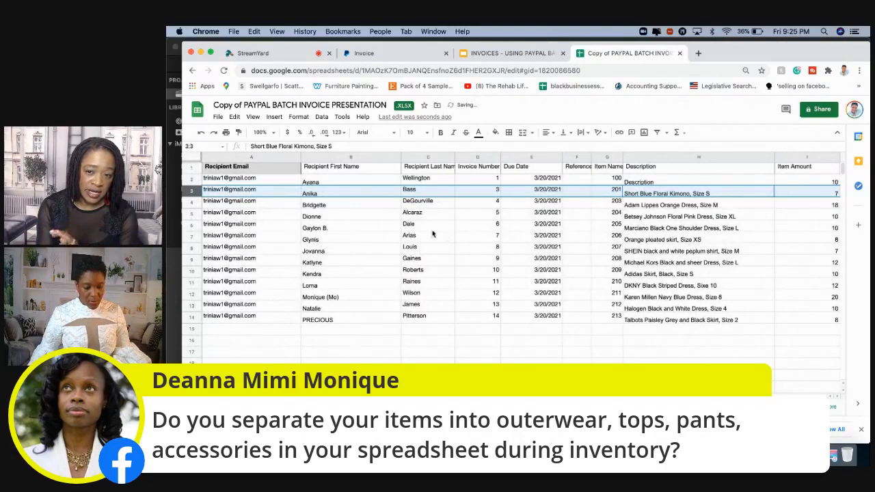
Download the current FINAL sheet as a comma-separated values file
click(219, 117)
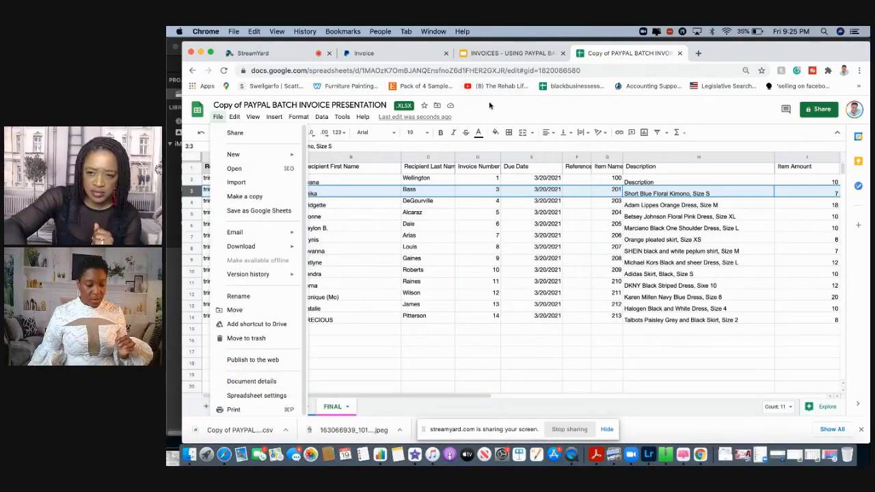
click(491, 107)
click(219, 118)
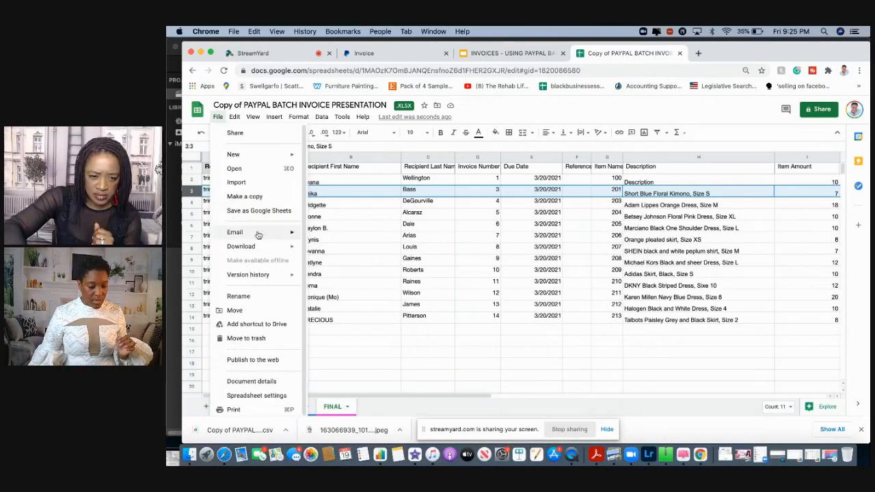
mouse_move(268, 247)
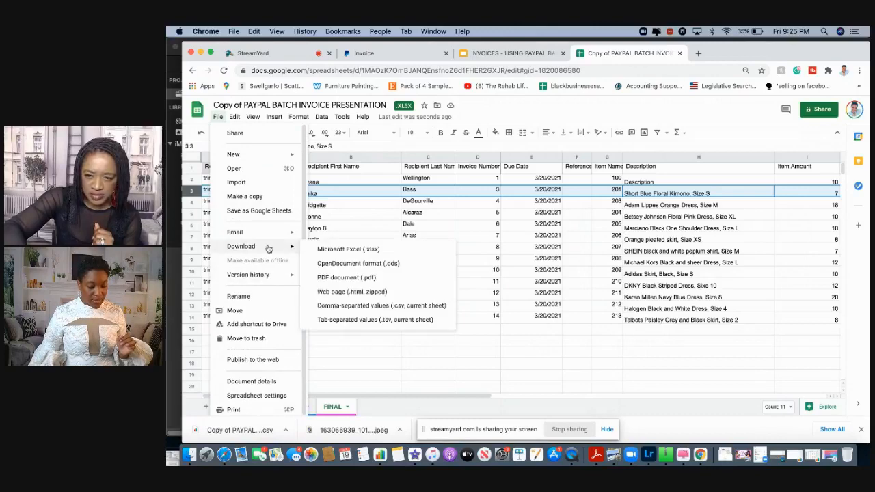
click(409, 308)
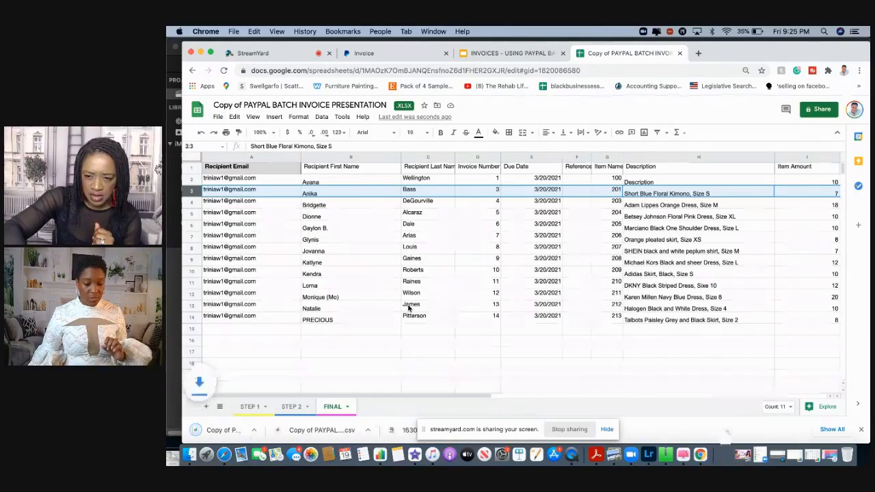
Return to PayPal's batch invoice page and import "Copy of PAYPAL BATCH INVOICE PRESENTATION .xlsx - FINAL (1).csv" from Downloads in a new import
click(410, 55)
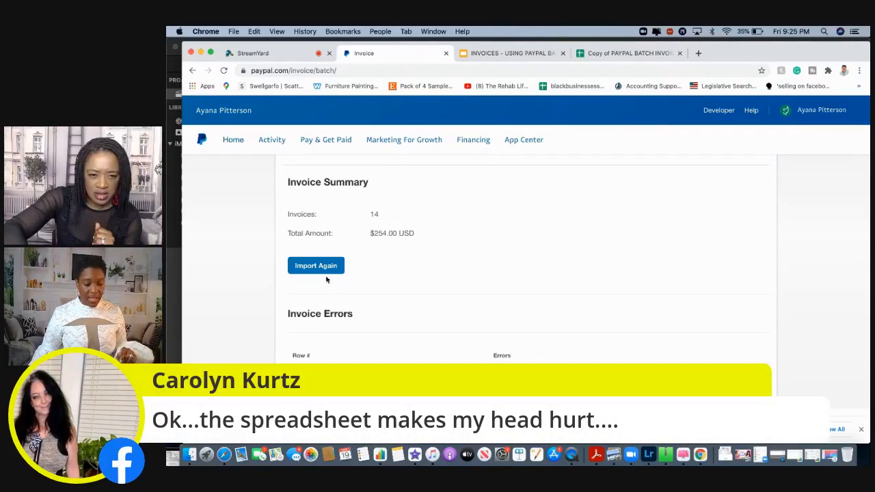
click(325, 267)
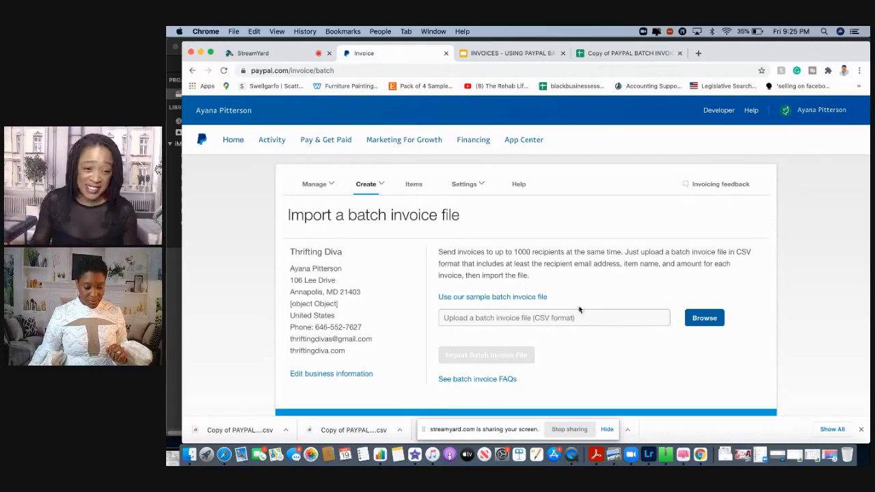
click(704, 320)
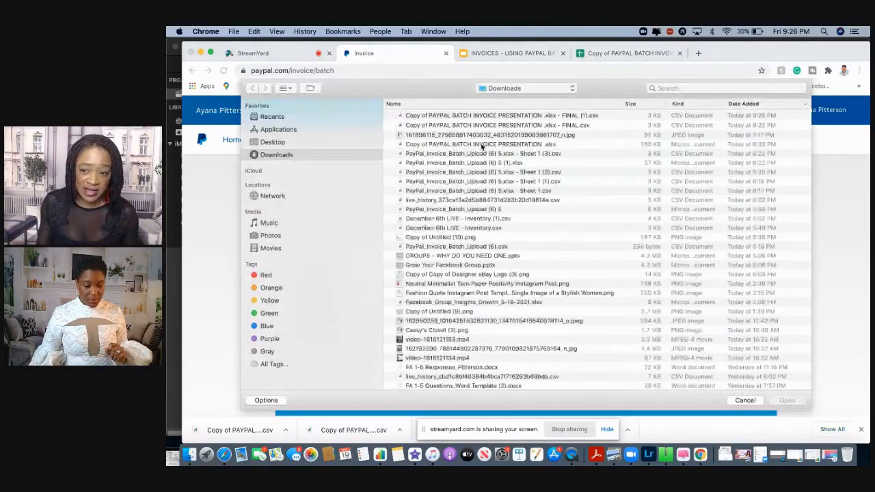
click(465, 116)
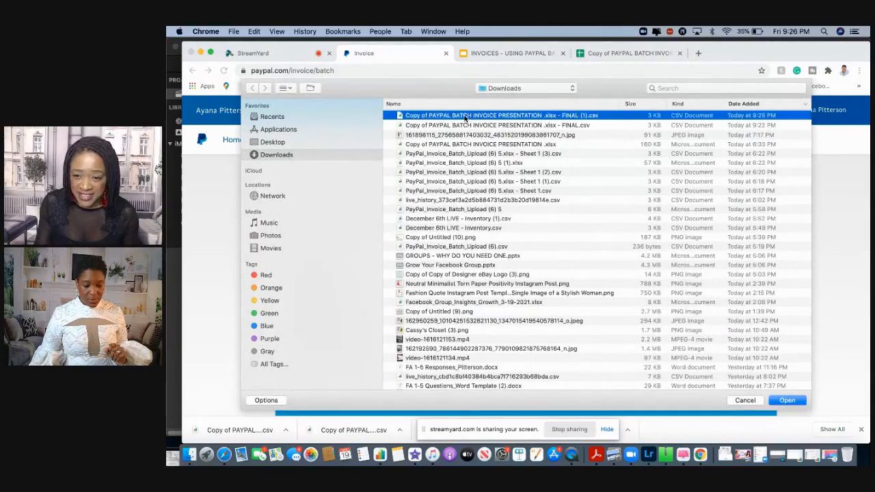
click(783, 399)
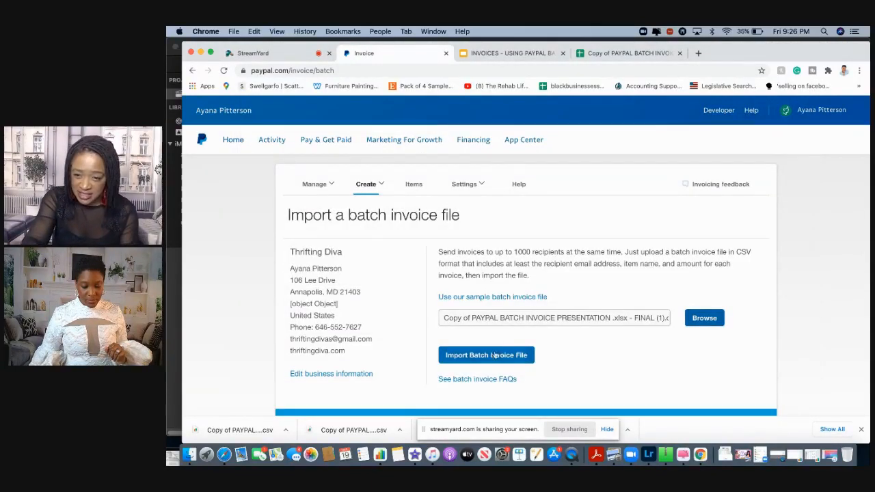
click(490, 358)
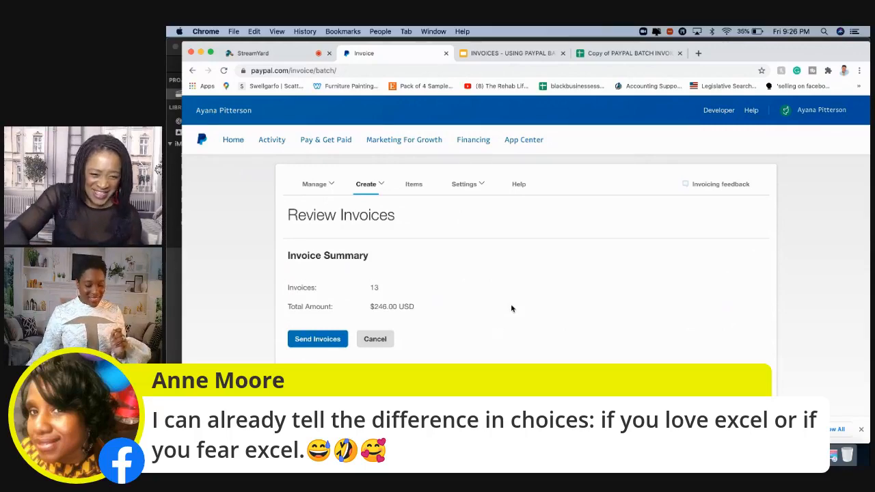
Review the imported invoice list, send the batch invoices, and look through the Invoicing overview
scroll(512, 308, down, 3)
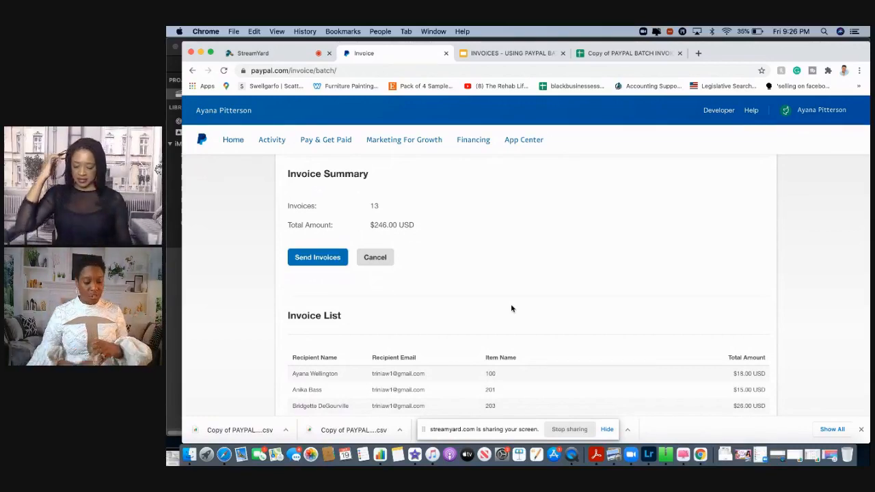
scroll(512, 309, down, 5)
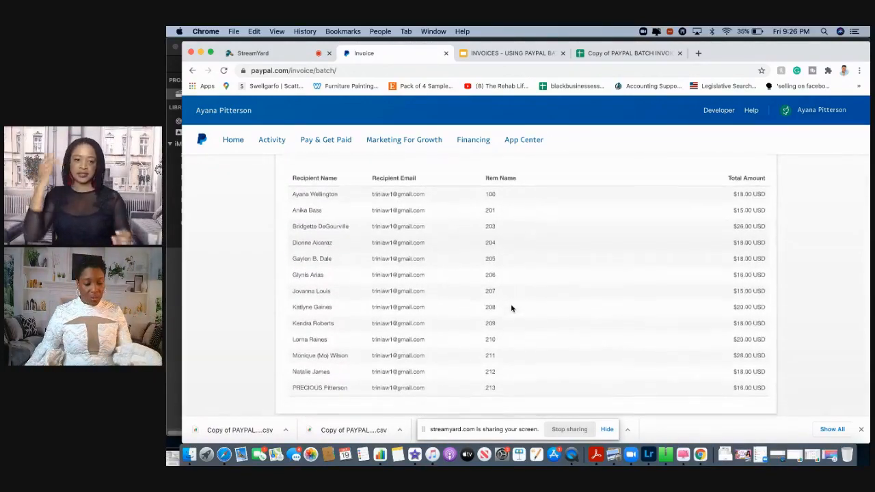
scroll(512, 308, up, 5)
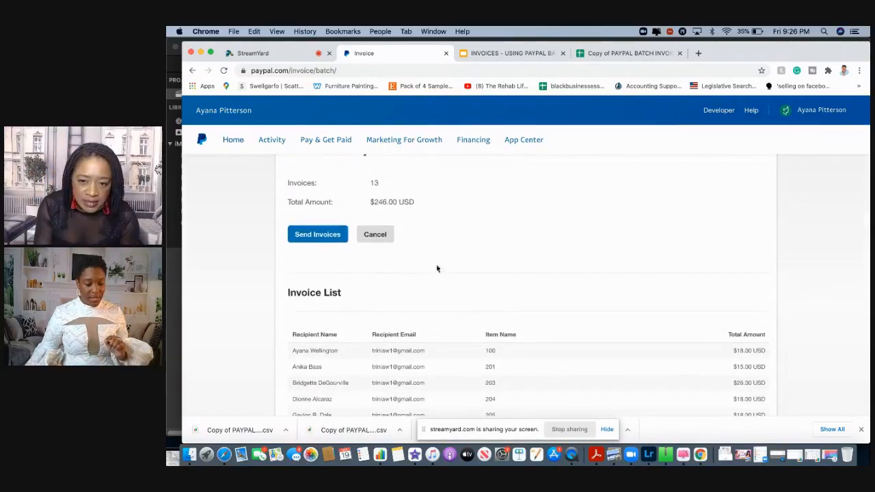
click(329, 235)
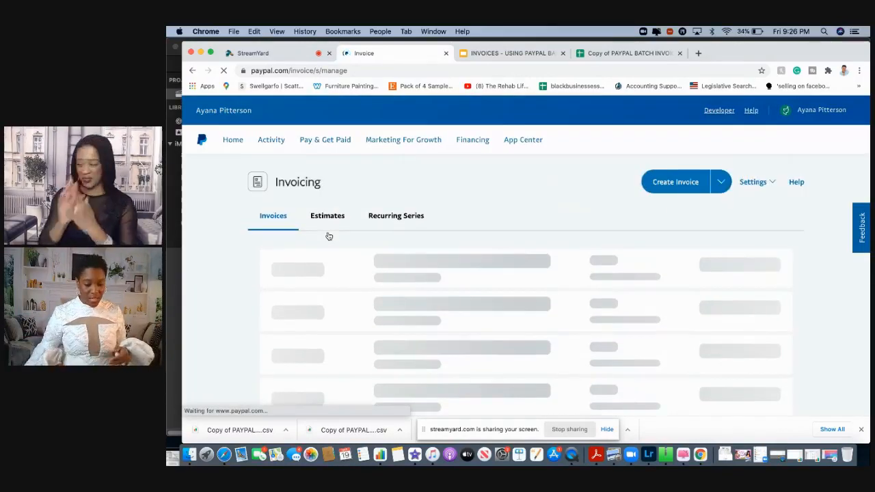
scroll(430, 224, down, 2)
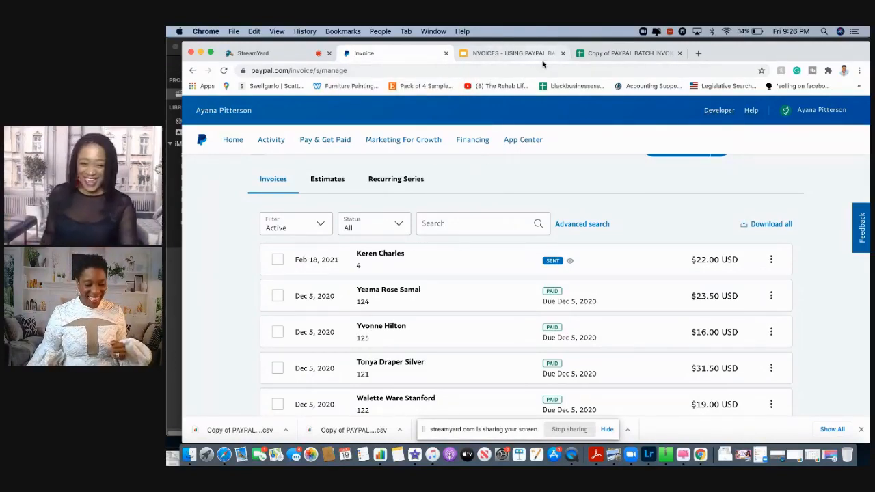
Open Gmail at gmail.com in a new browser tab
click(618, 53)
click(698, 52)
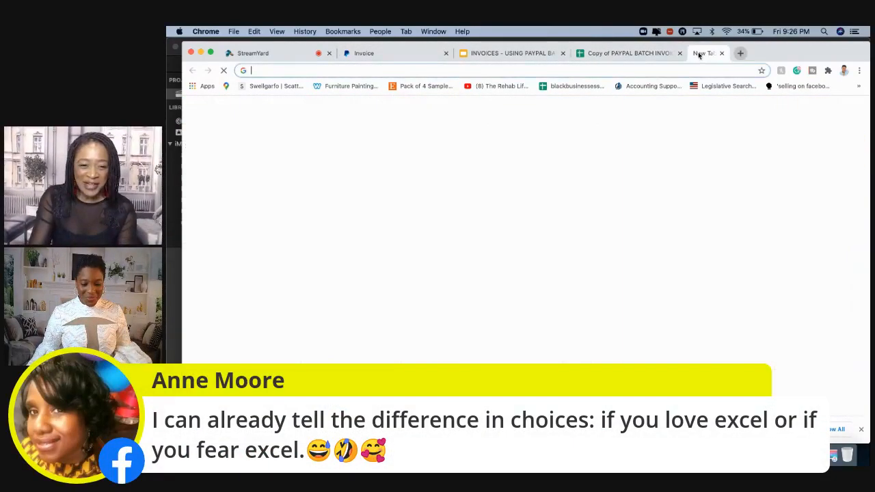
click(642, 70)
text(gmail.com)
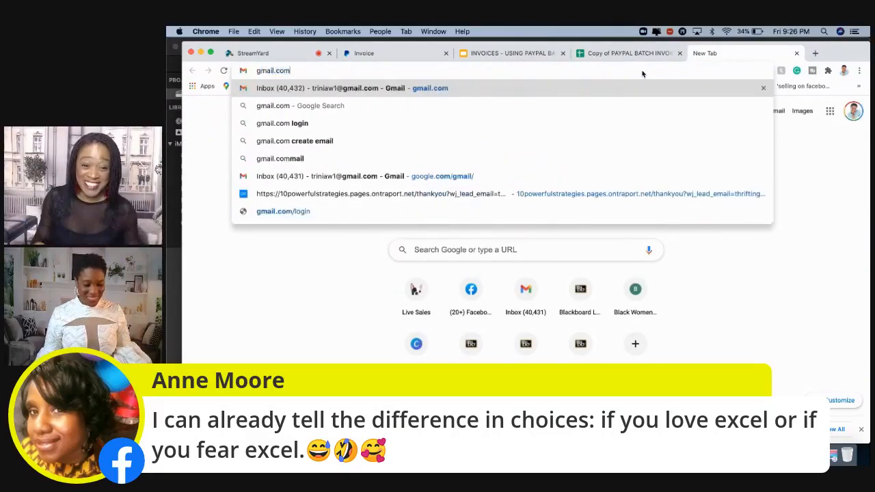
key(Return)
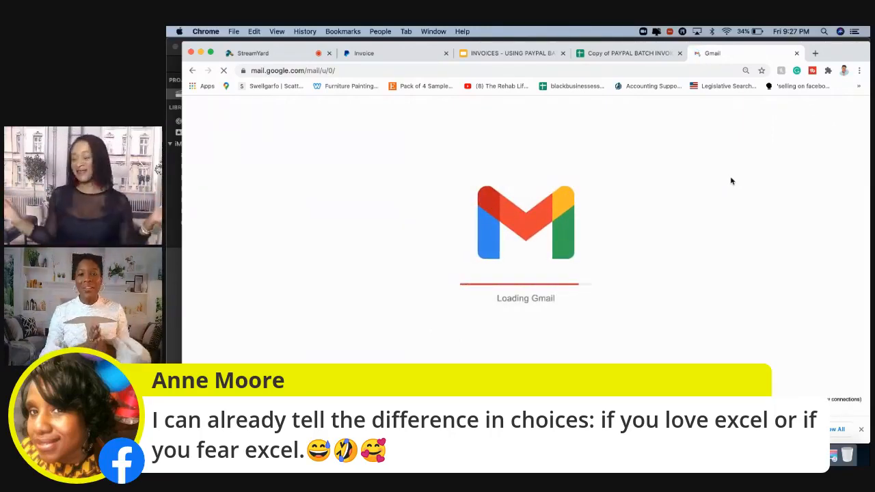
Switch to the batch invoice spreadsheet in Google Sheets and look over the FINAL sheet's invoice columns
click(637, 55)
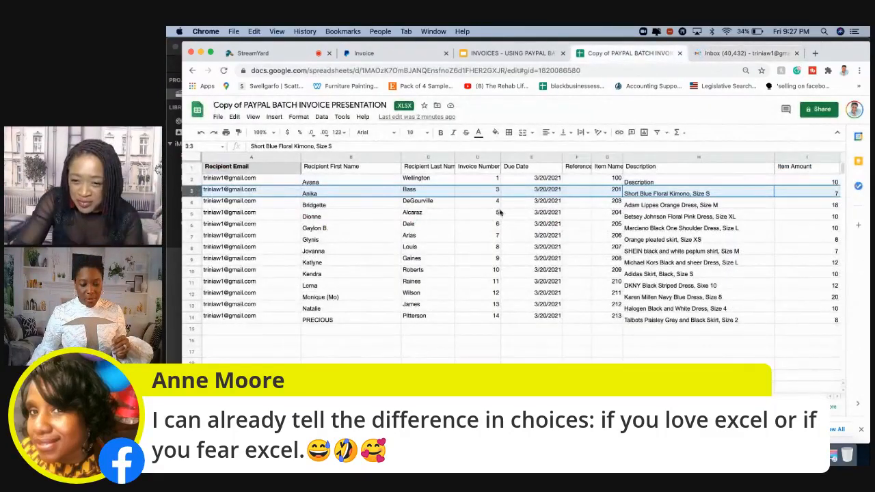
scroll(656, 210, right, 4)
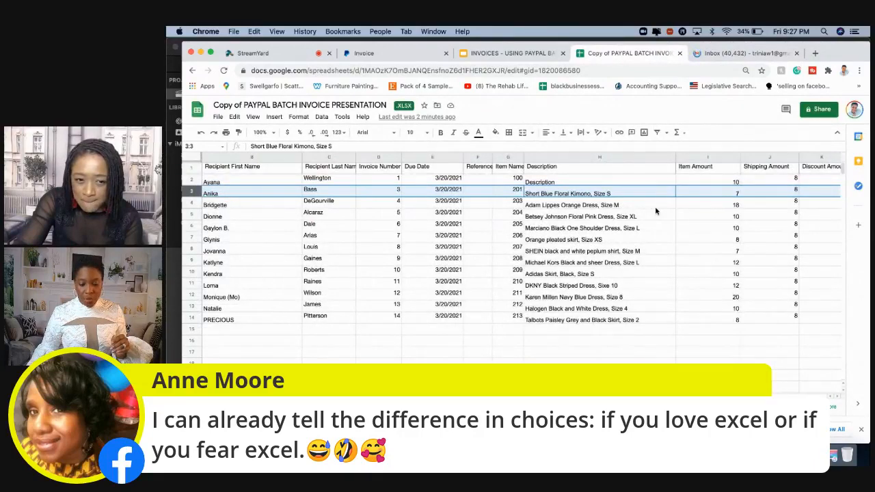
scroll(655, 211, right, 2)
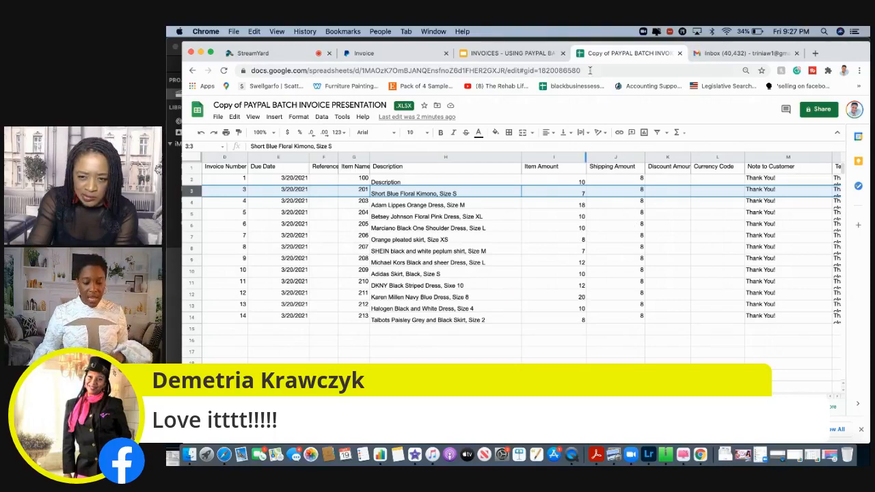
Return to Gmail, refresh the inbox, and open the topmost Thrifting Diva invoice email to view its details
click(720, 54)
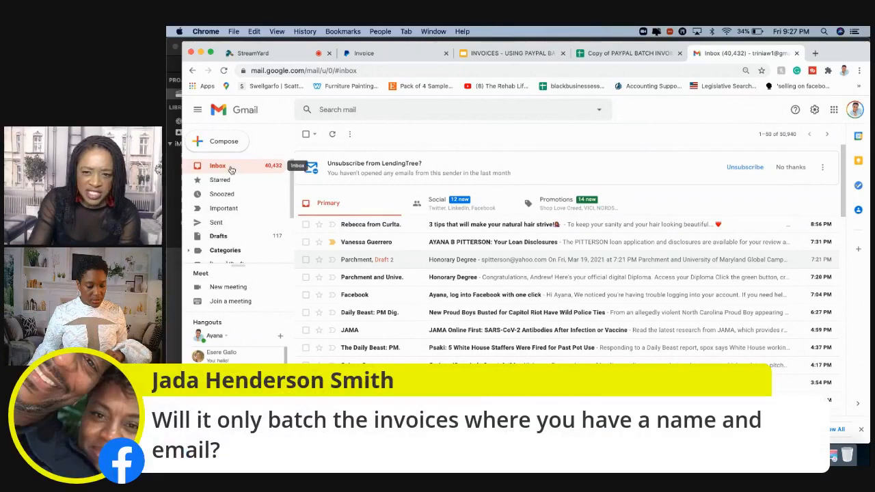
click(231, 168)
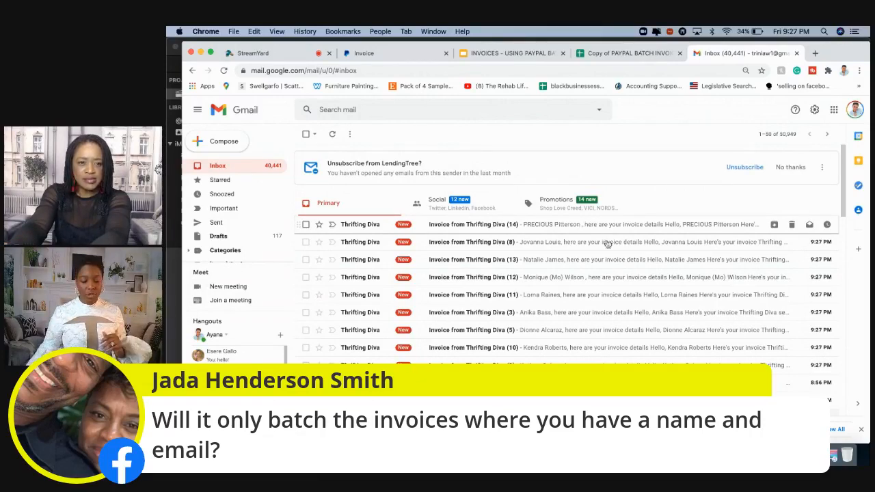
scroll(628, 299, down, 3)
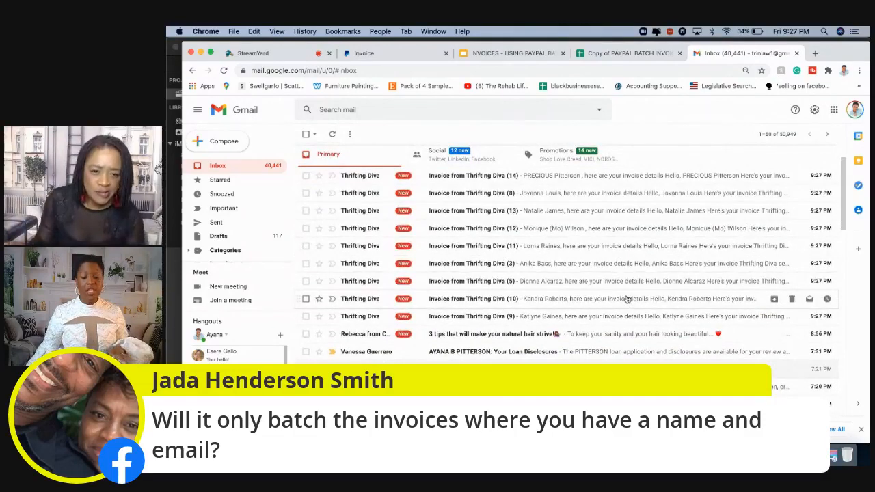
click(618, 184)
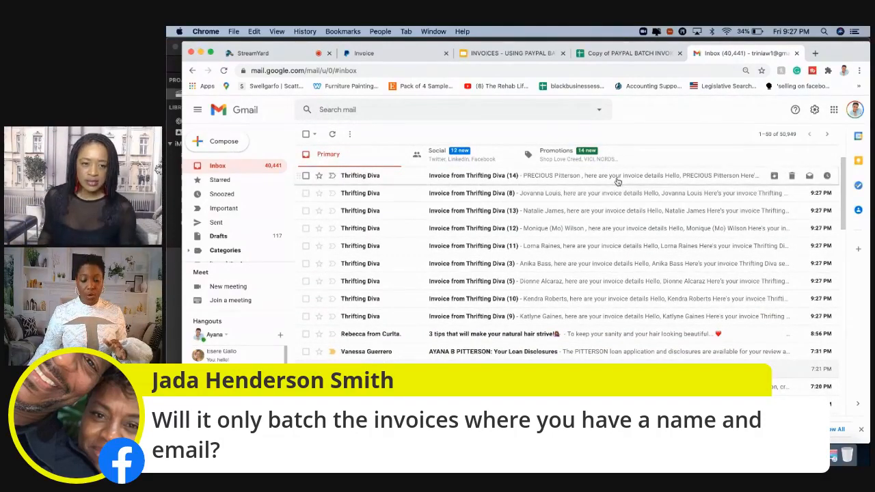
scroll(616, 281, down, 3)
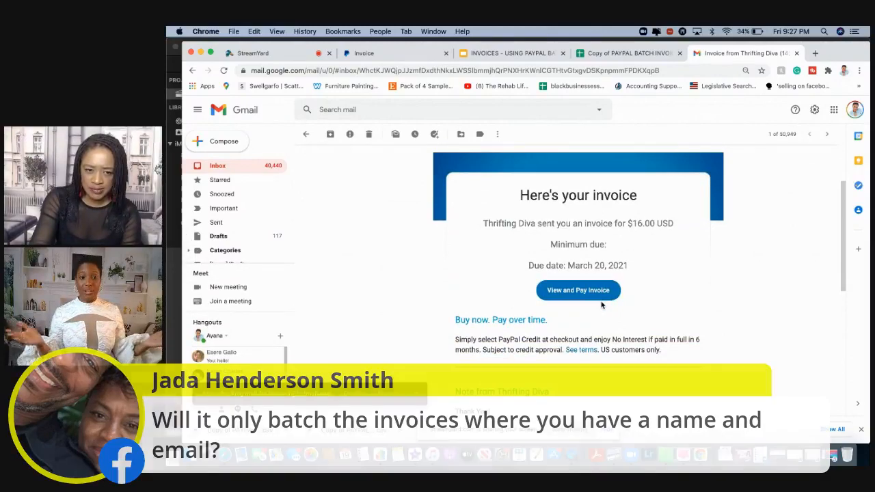
Go back to the inbox and reopen the same Thrifting Diva invoice email to examine its amount and due date
click(247, 166)
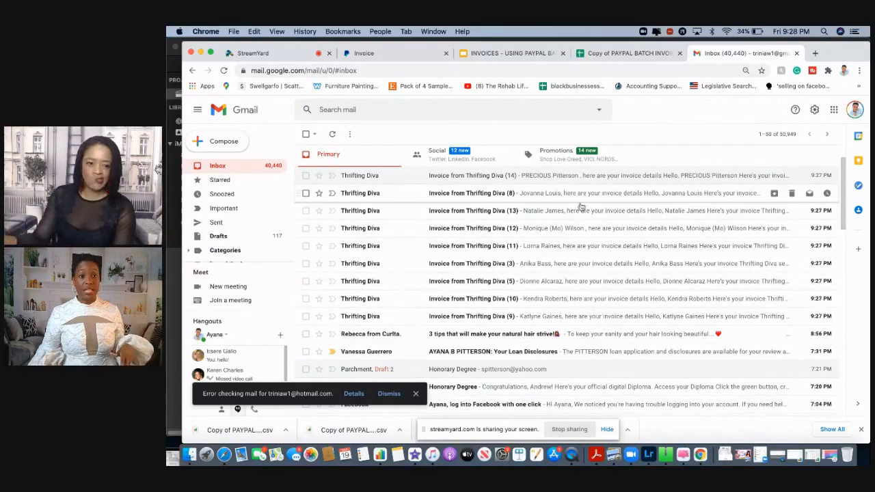
click(586, 178)
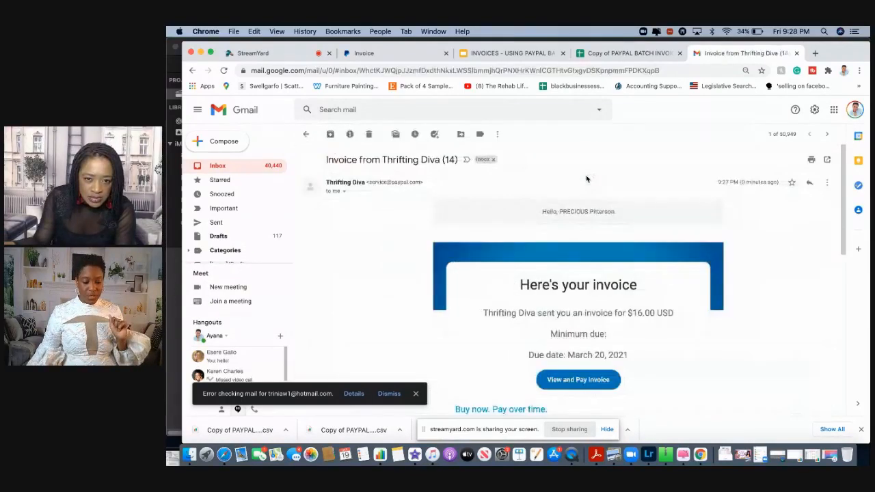
scroll(633, 232, down, 1)
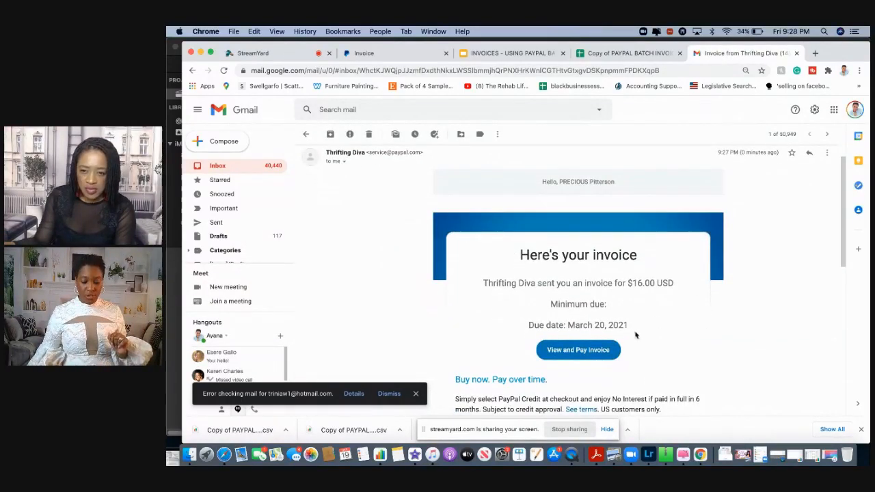
Open the full PayPal invoice from the email and examine its dates, billing details, line item, totals, notes and terms
click(585, 351)
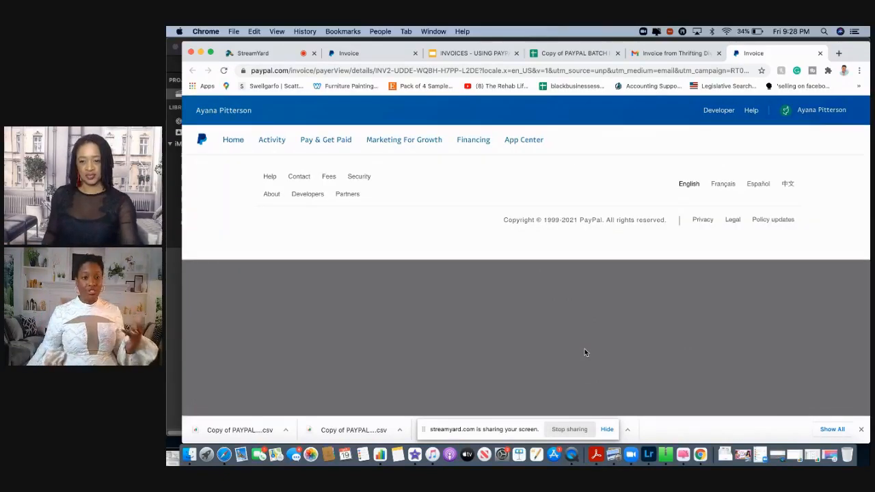
scroll(581, 323, down, 3)
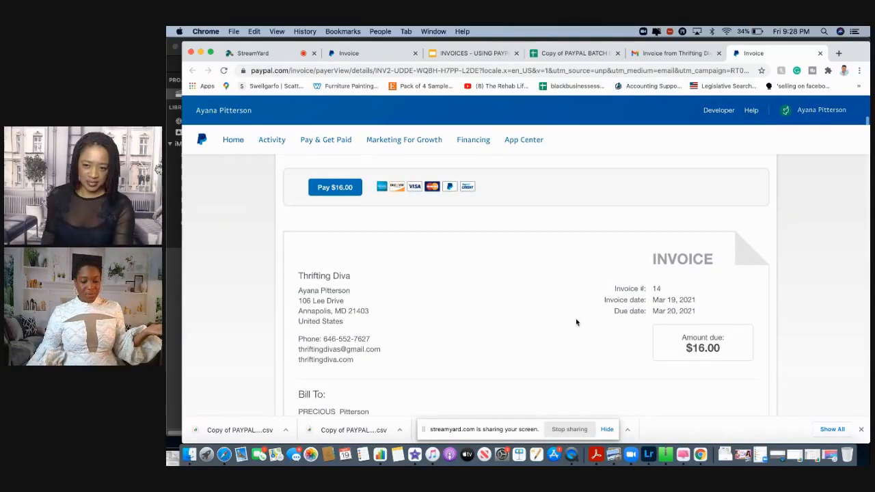
scroll(577, 323, down, 3)
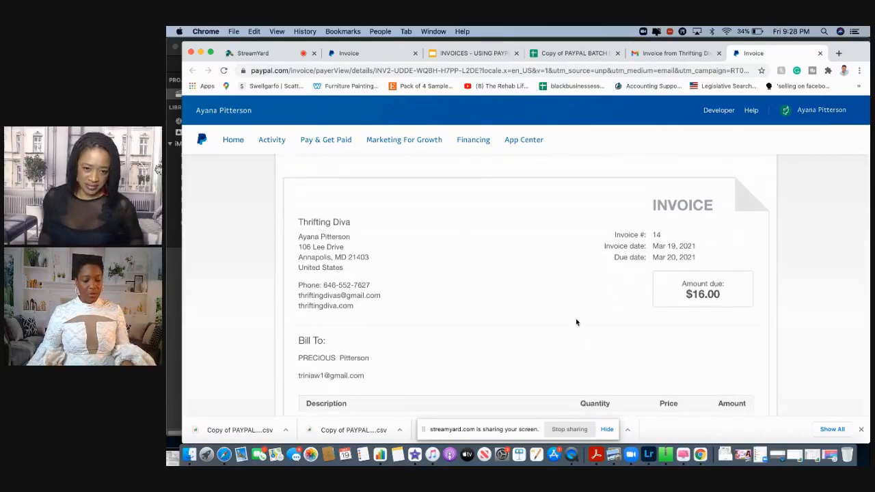
scroll(576, 323, down, 4)
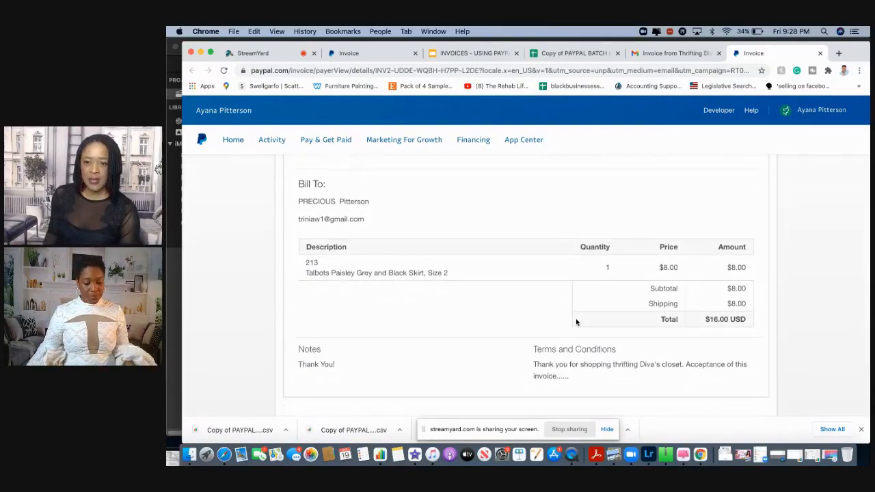
scroll(576, 323, down, 1)
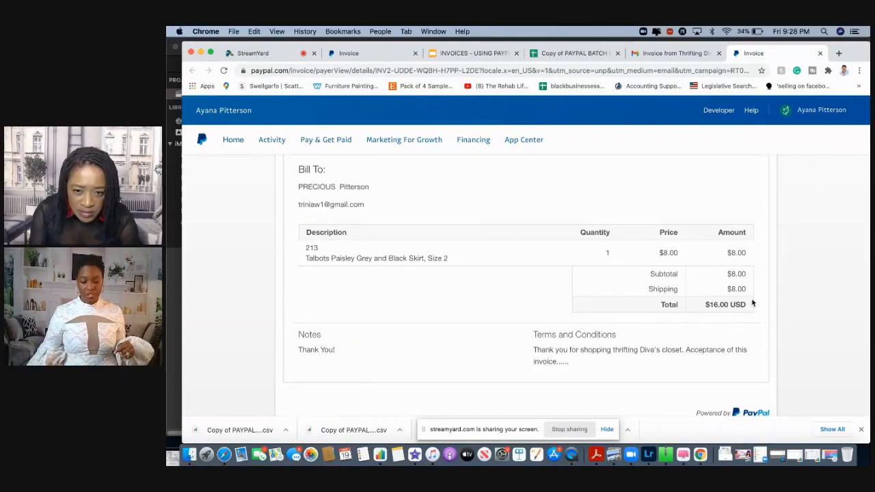
scroll(636, 331, down, 1)
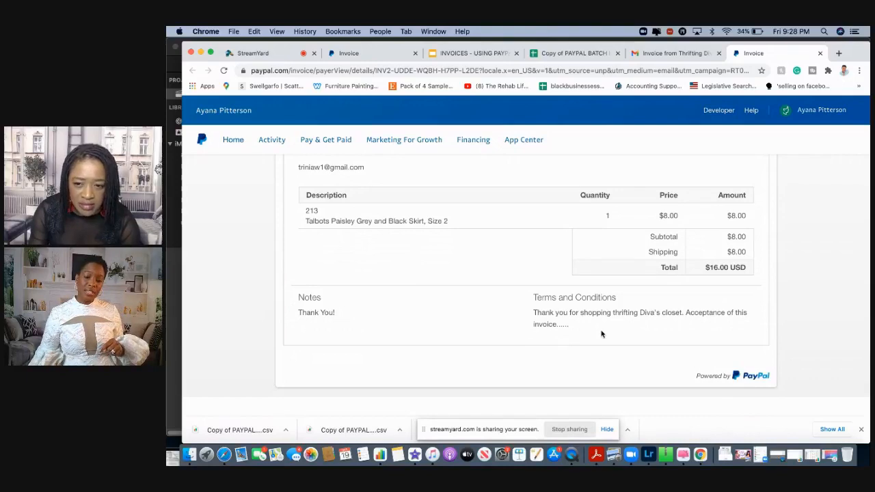
scroll(601, 334, down, 1)
Look back over the PayPal invoice up to its payment options, and switch to the StreamYard broadcast studio
scroll(602, 334, up, 1)
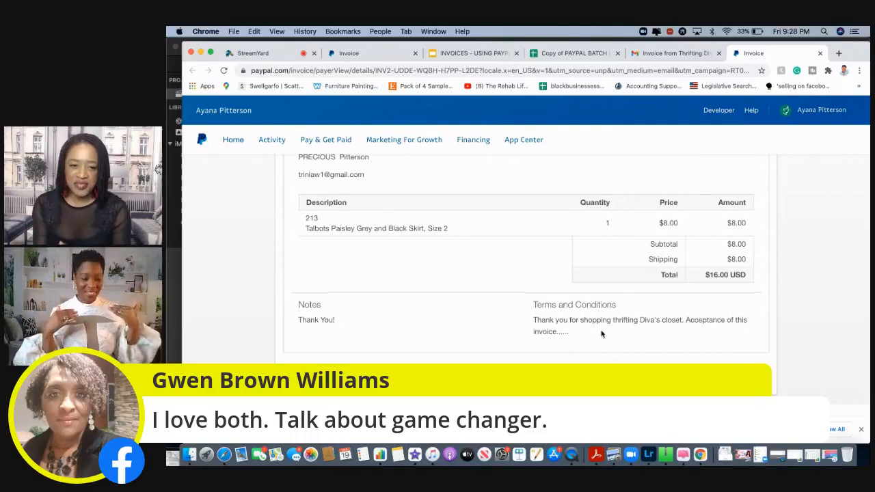
scroll(529, 260, up, 5)
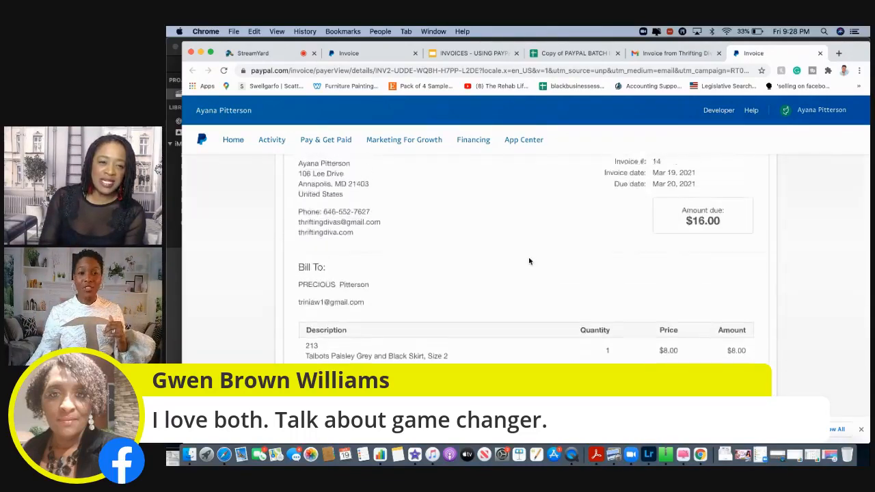
scroll(529, 260, up, 2)
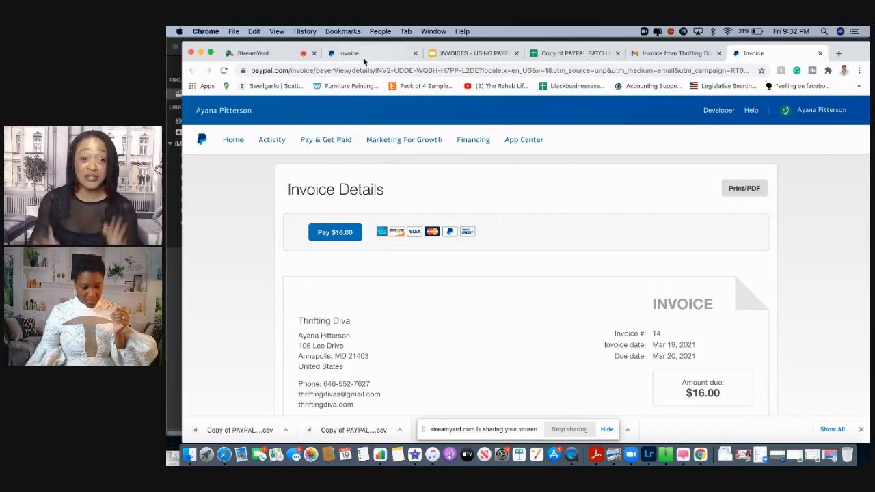
click(259, 53)
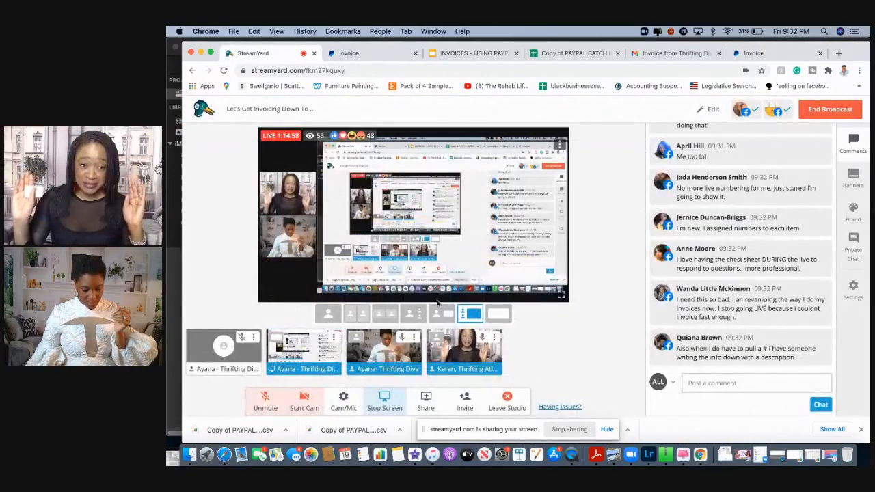